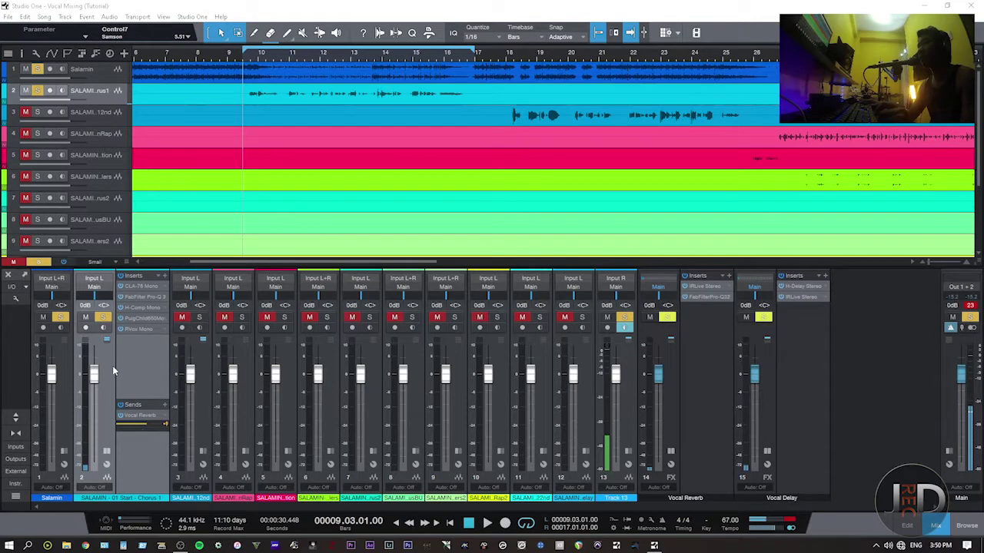
- Enlarge the arrangement tracks to Normal height and play the Chorus 1 vocal with the Salamin backing track from bar 9
click(113, 366)
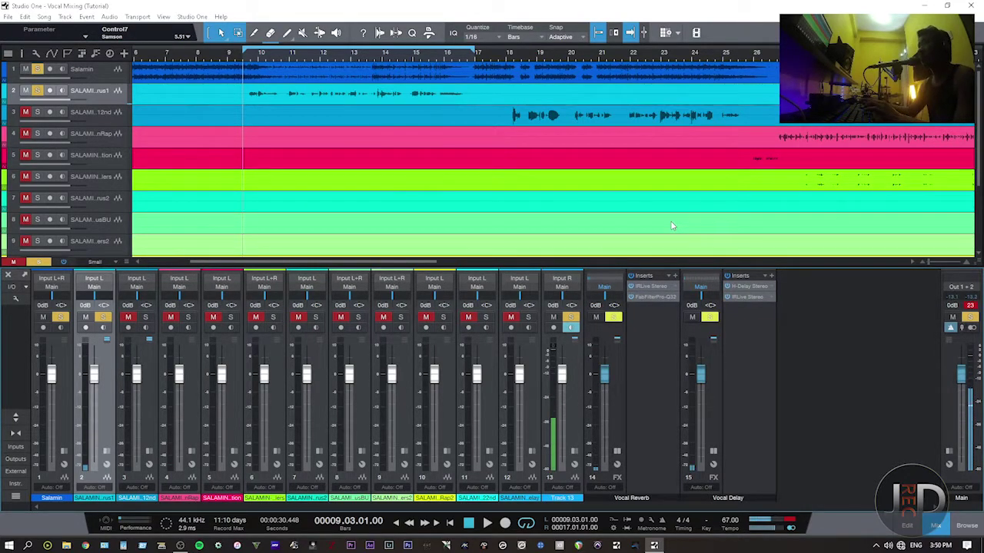
key(w)
key(e)
key(shift+e)
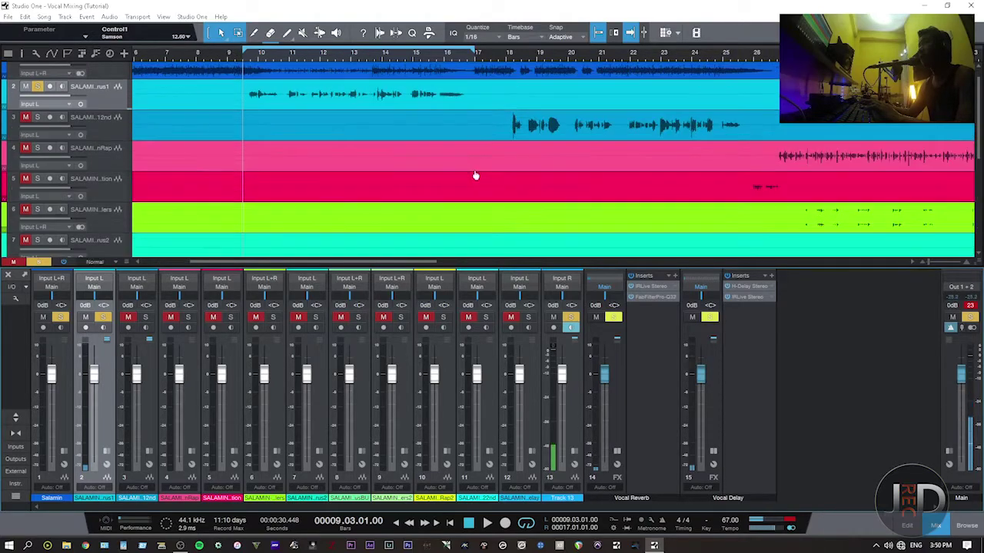
scroll(474, 174, up, 1)
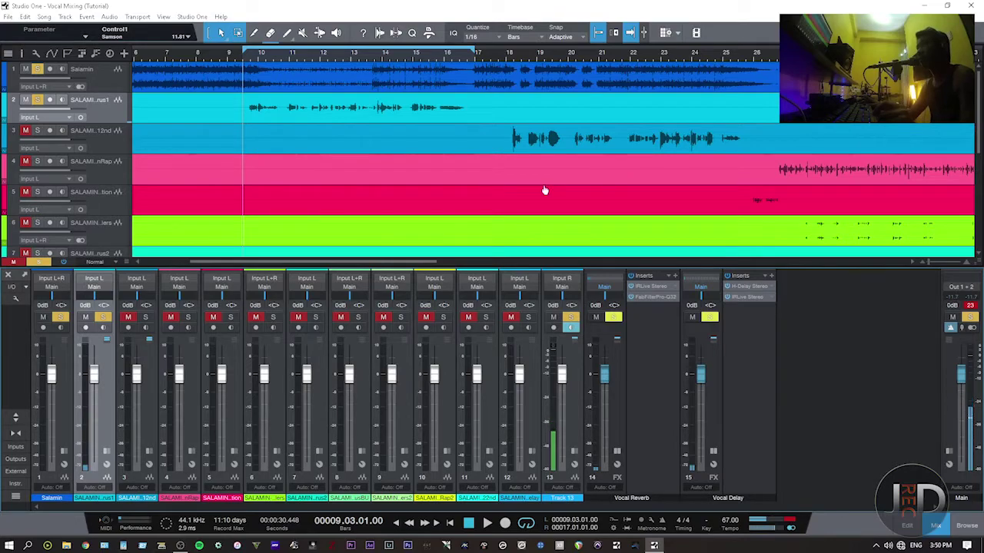
key(space)
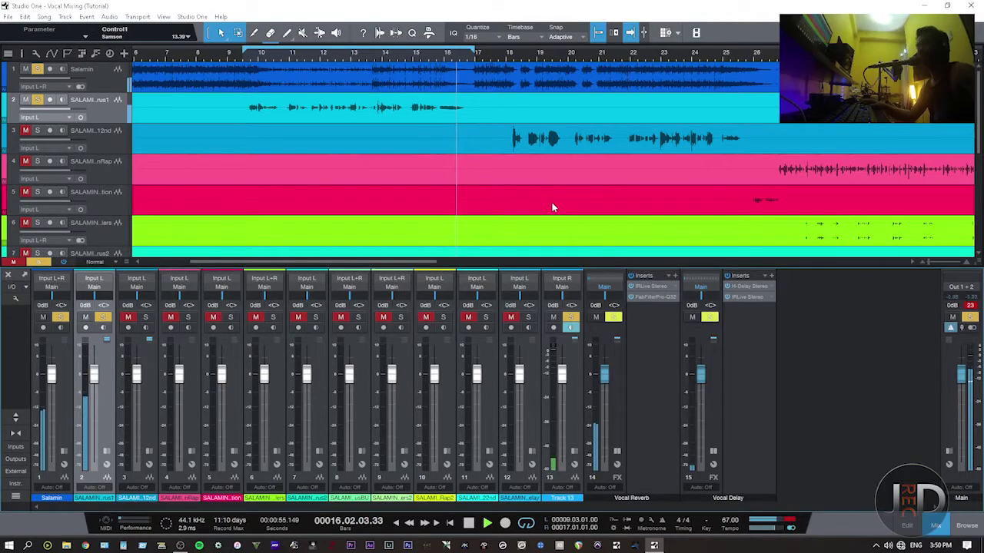
key(space)
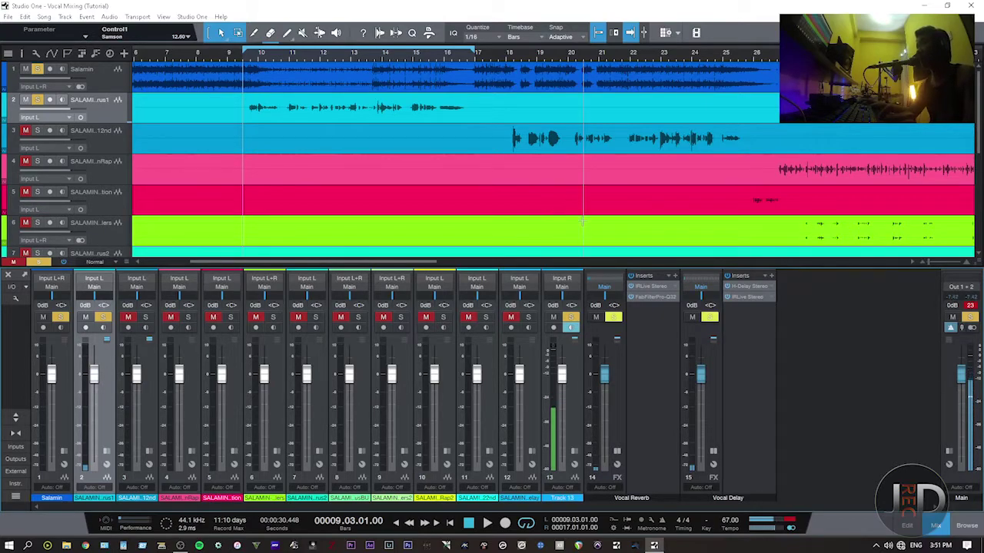
- Insert FabFilter Pro-Q 3 on the Chorus 1 vocal channel and place it between H-Comp and PuigChild 660
click(105, 378)
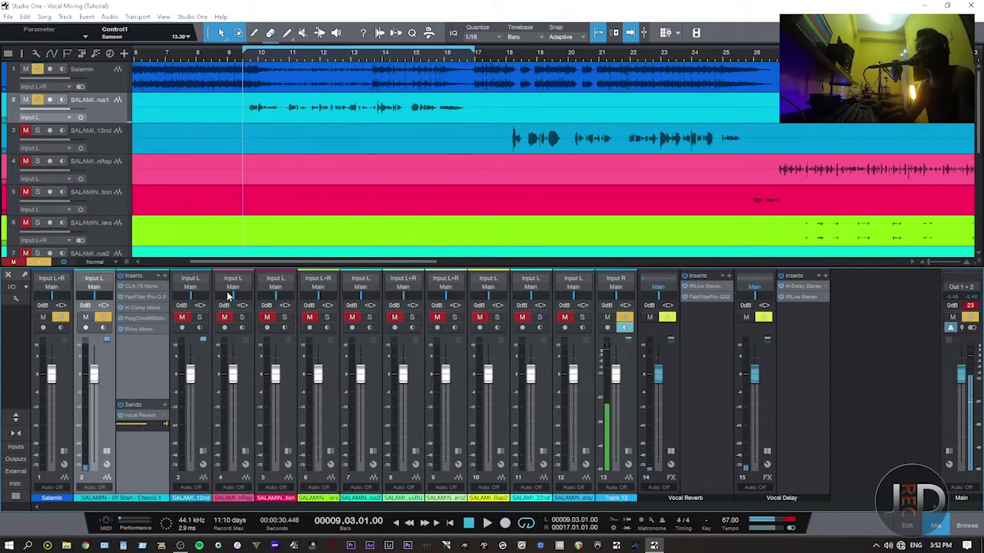
click(166, 276)
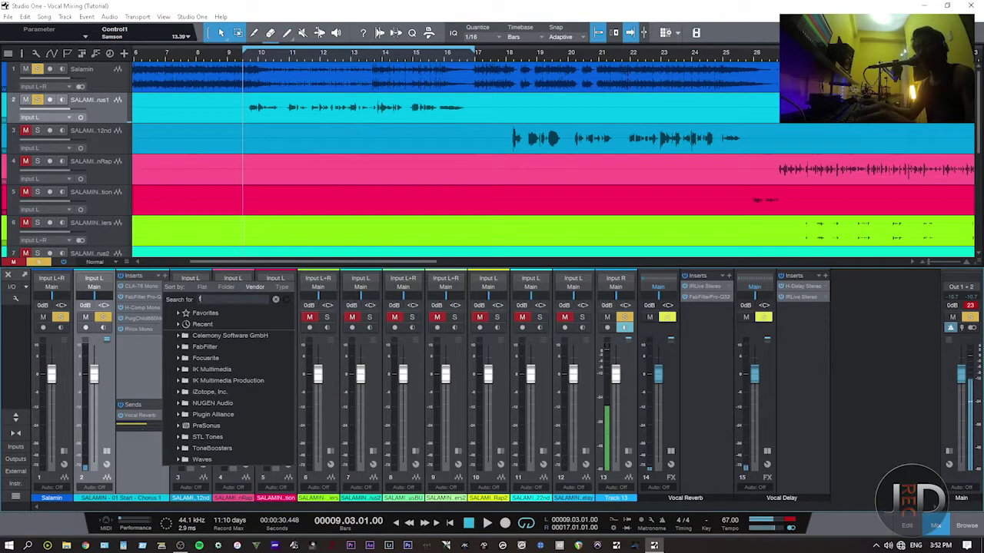
text(fab)
click(215, 447)
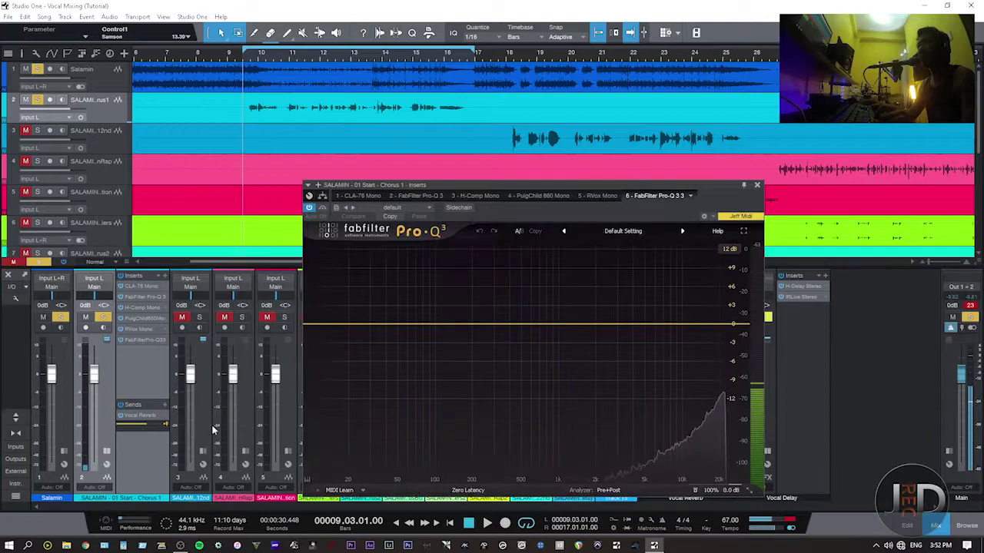
drag(146, 338, 146, 317)
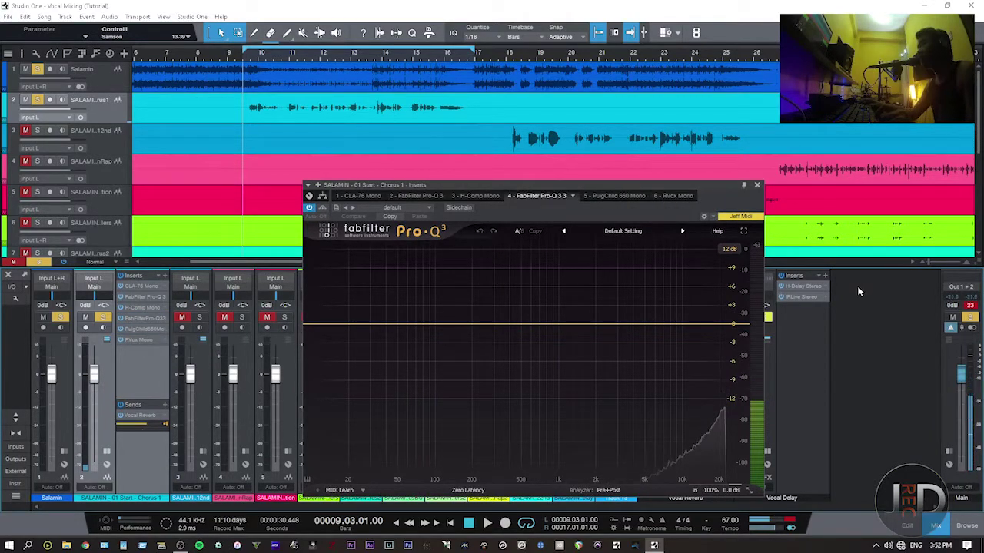
drag(627, 181, 720, 199)
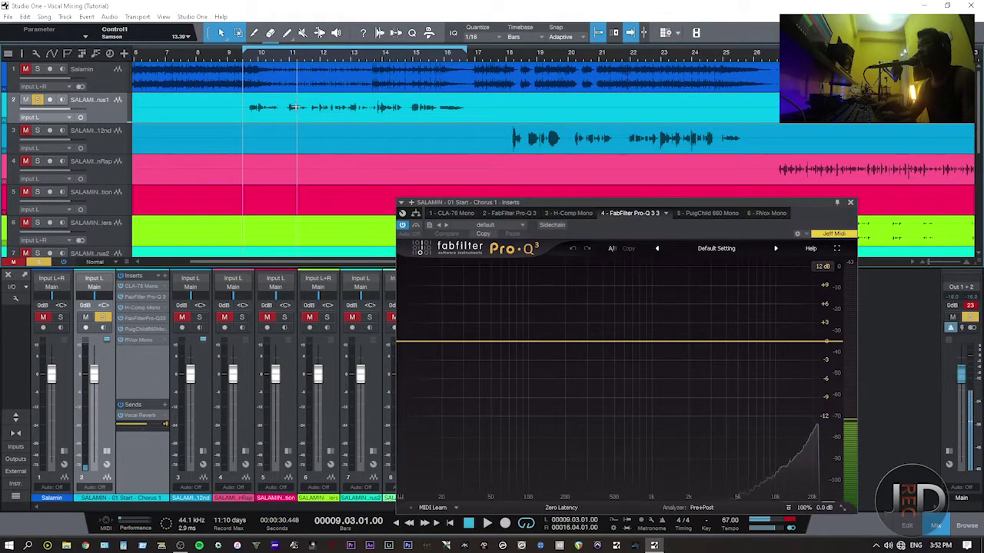
- While the vocal plays, add Pro-Q 3 bell boosts at about 3037 Hz (+2.96 dB), 299 Hz (+2.88 dB) and 985 Hz
key(space)
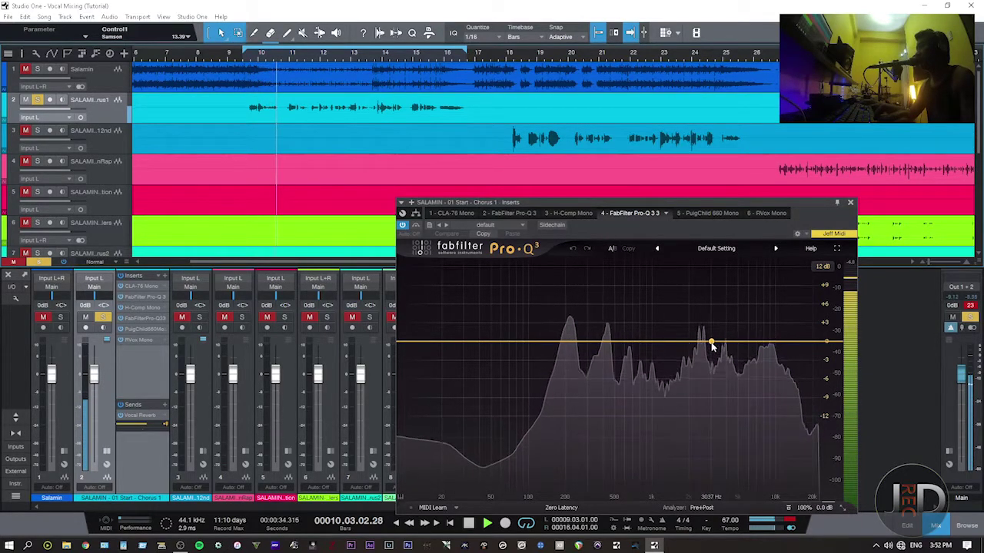
drag(711, 344, 712, 326)
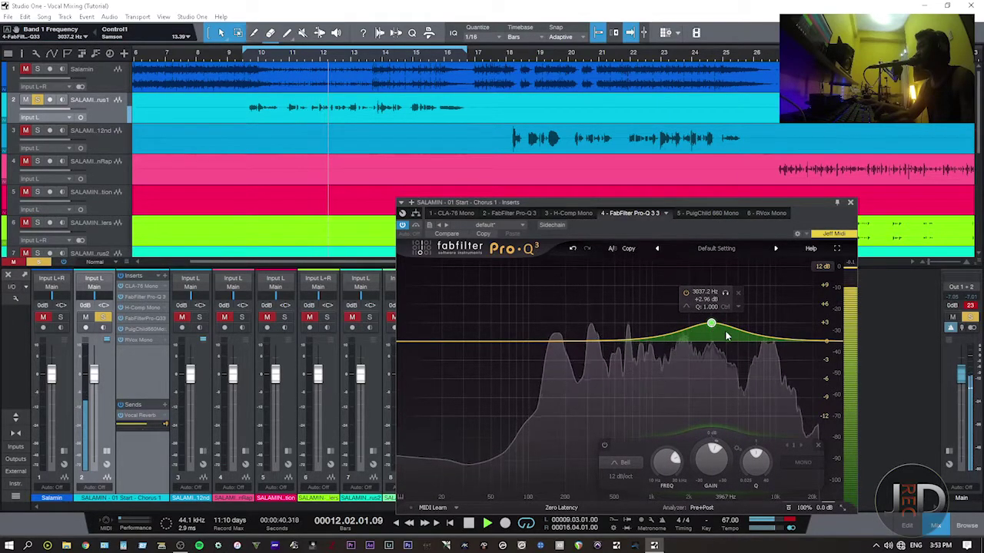
click(588, 341)
drag(588, 340, 587, 324)
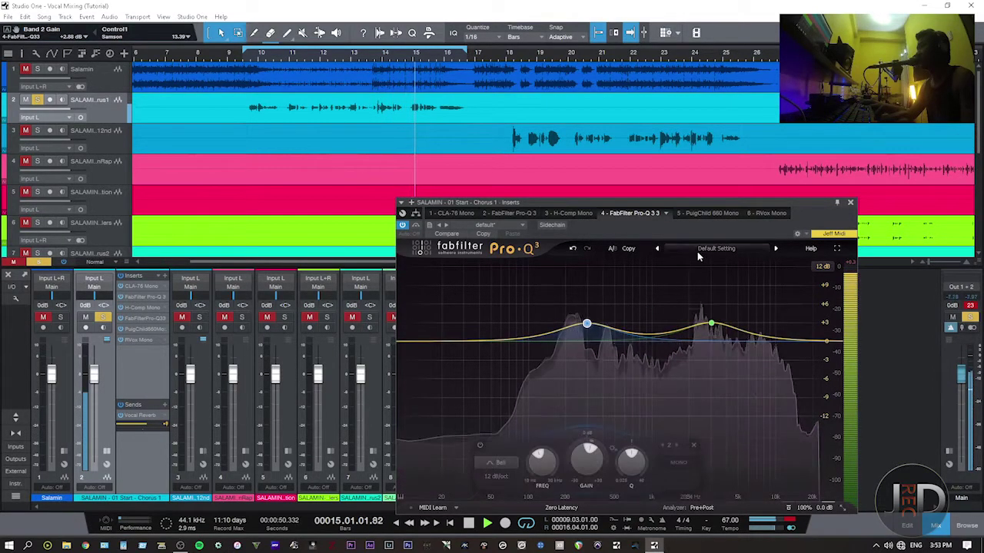
mouse_move(650, 336)
mouse_down()
mouse_move(648, 305)
mouse_move(651, 328)
mouse_up()
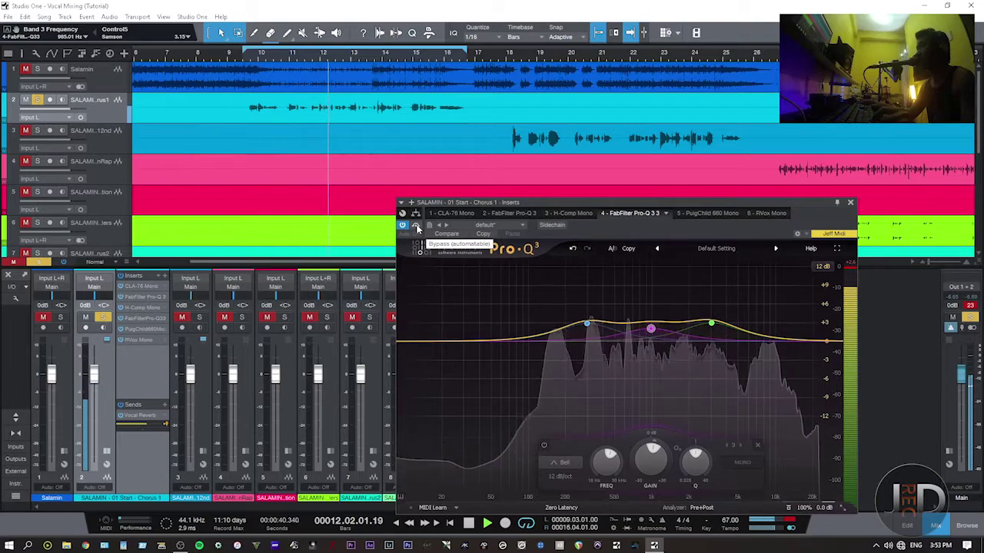
key(space)
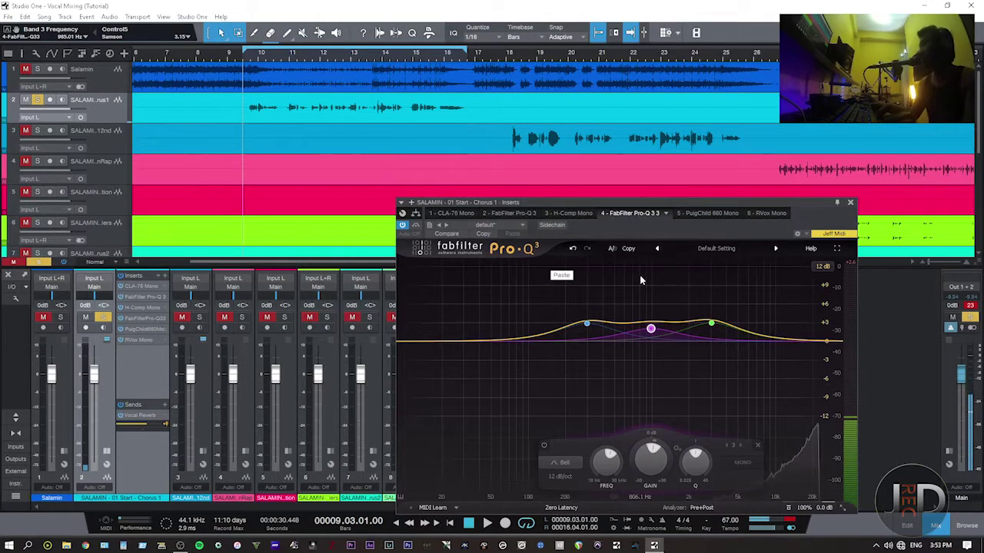
- Solo the Salamin backing track alongside the vocal and compare playback with the new Pro-Q 3 bypassed and active
mouse_move(644, 307)
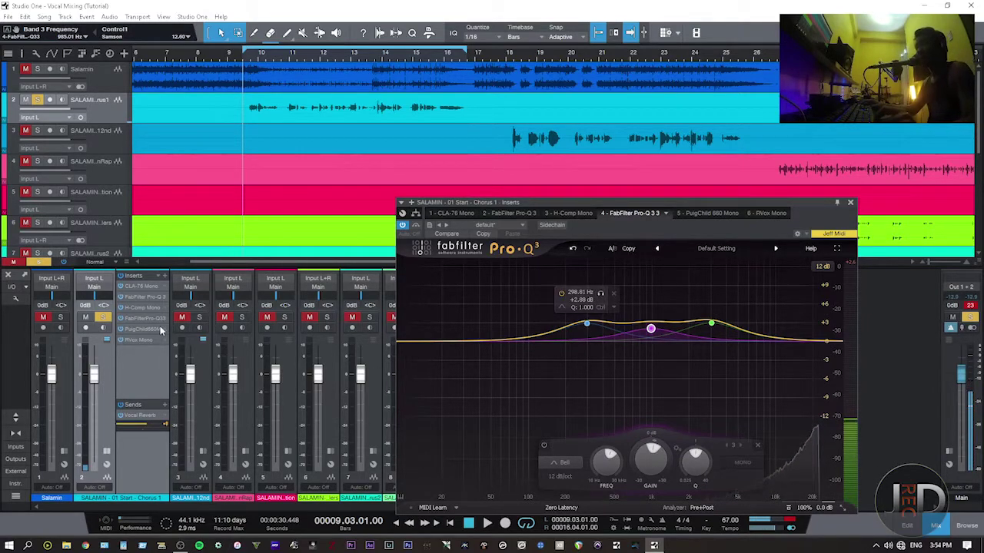
click(62, 318)
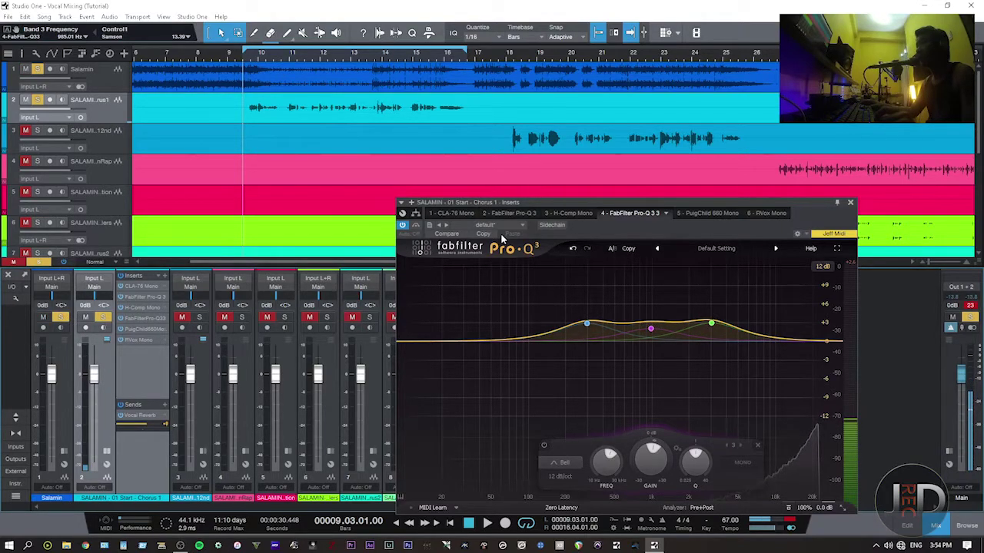
key(space)
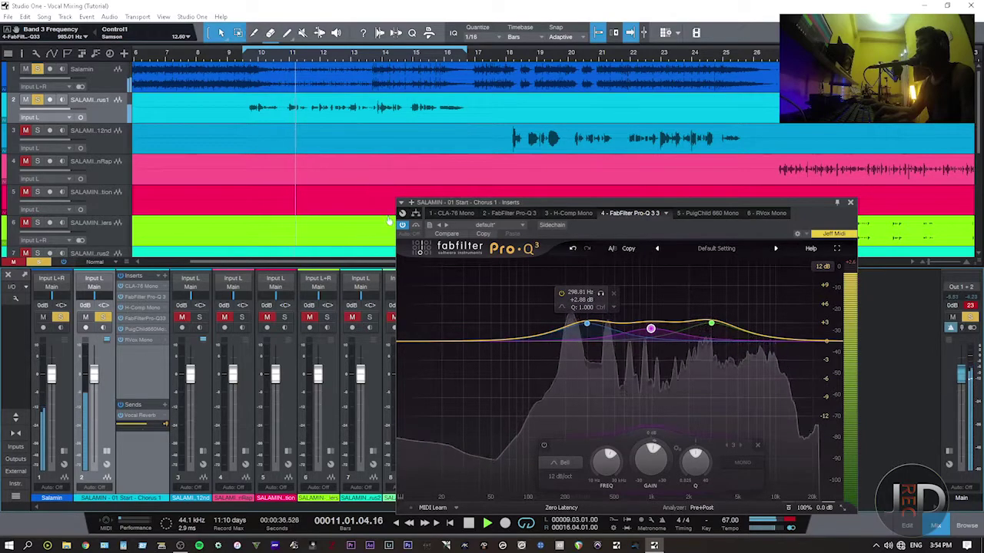
click(415, 226)
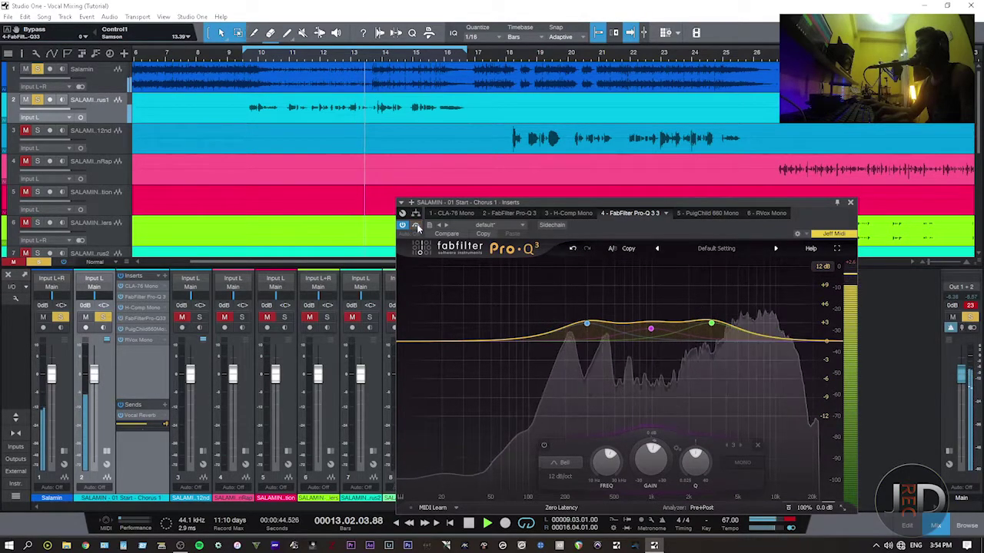
click(416, 226)
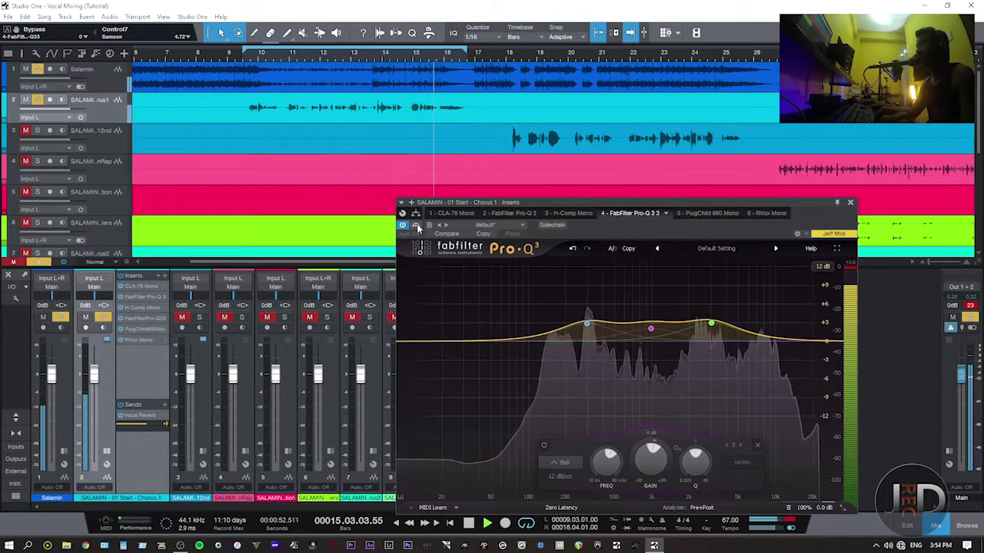
click(416, 225)
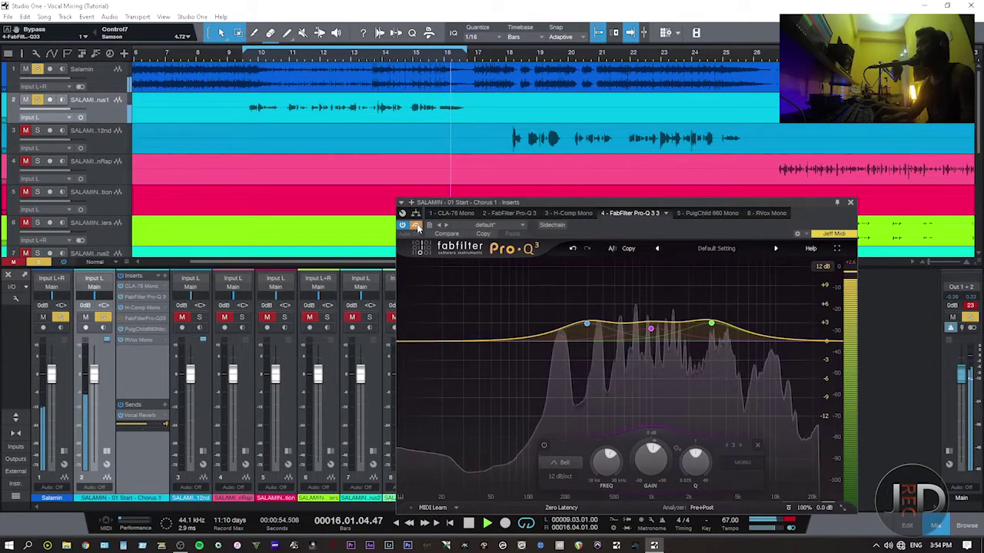
key(space)
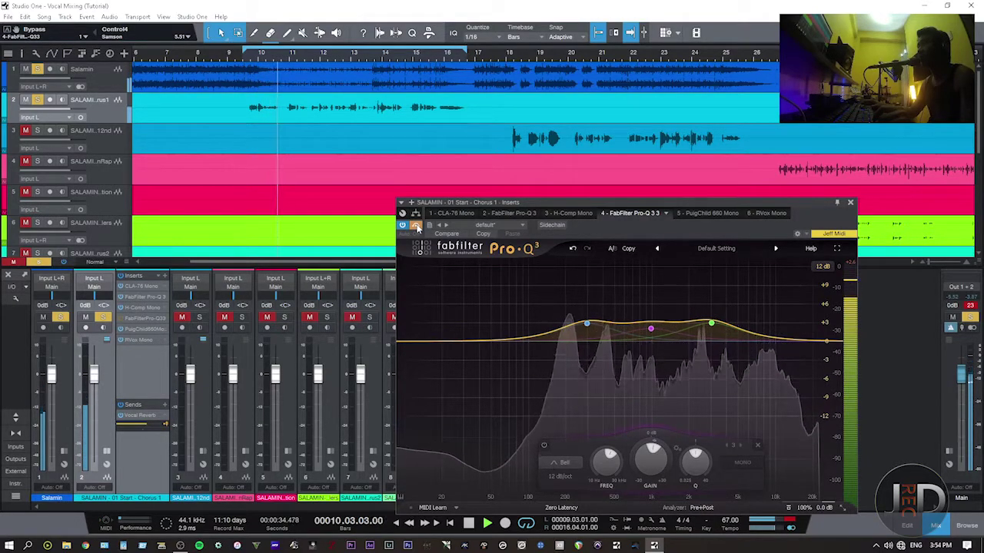
key(space)
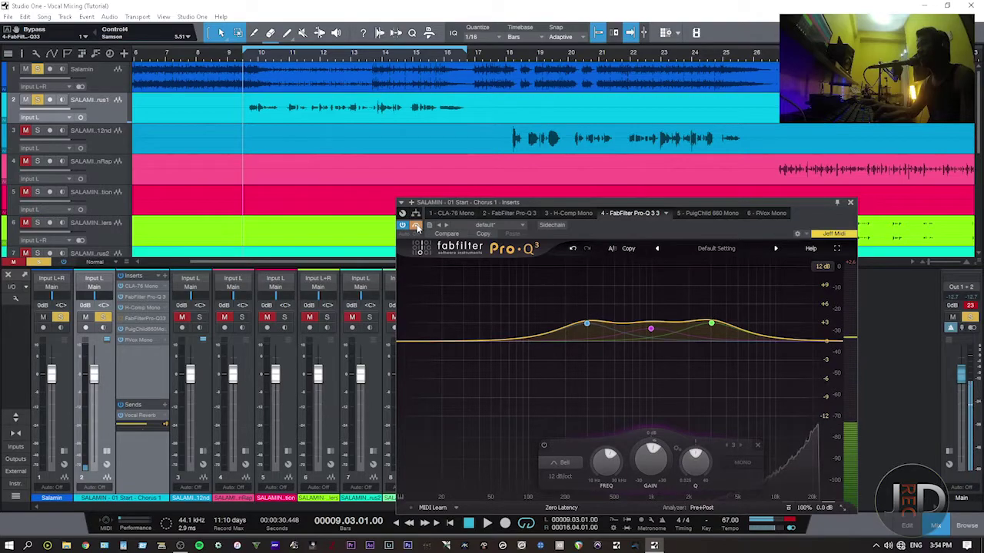
- Shift the 3037 Hz band to about 3066 Hz and compare the mix with the EQ bypassed and active
key(space)
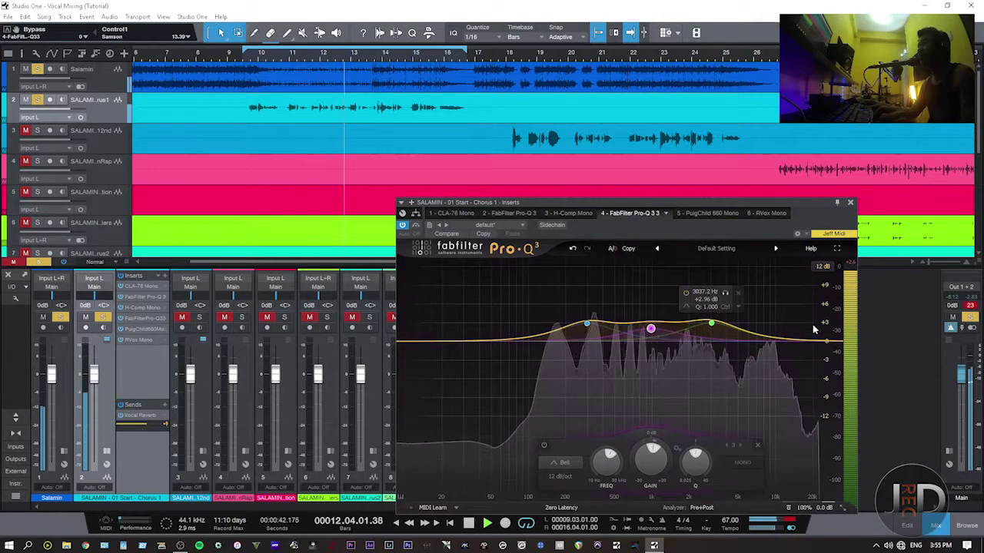
drag(713, 328, 711, 327)
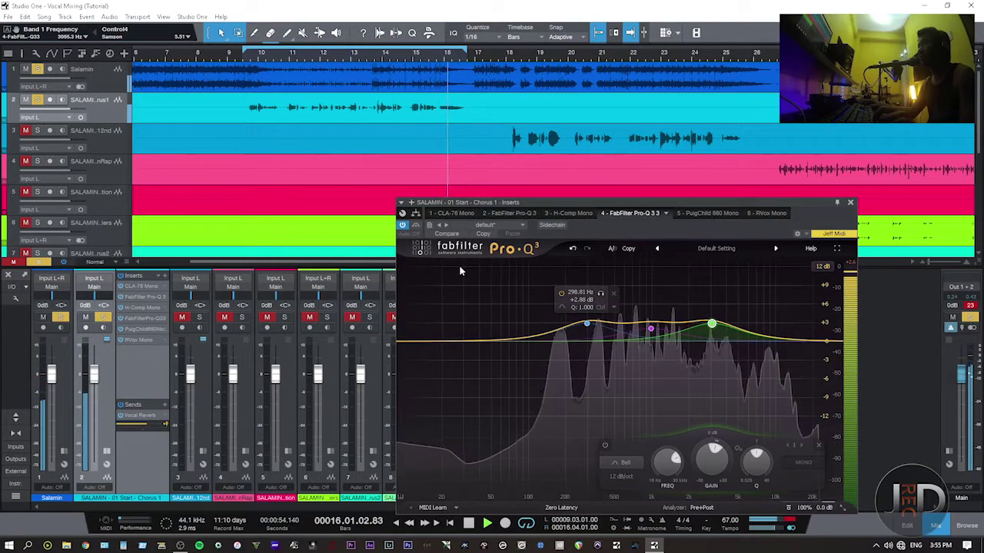
key(space)
click(417, 226)
key(space)
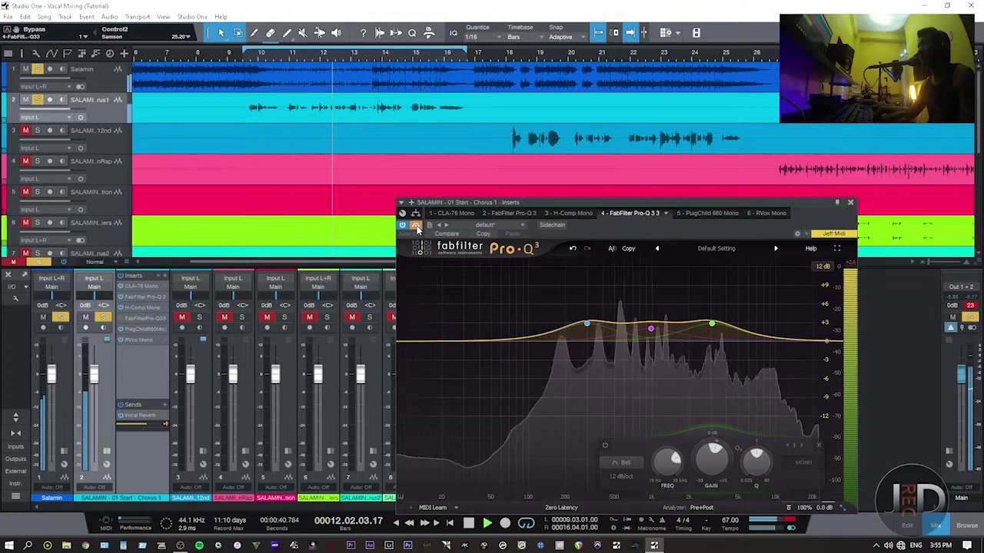
click(415, 225)
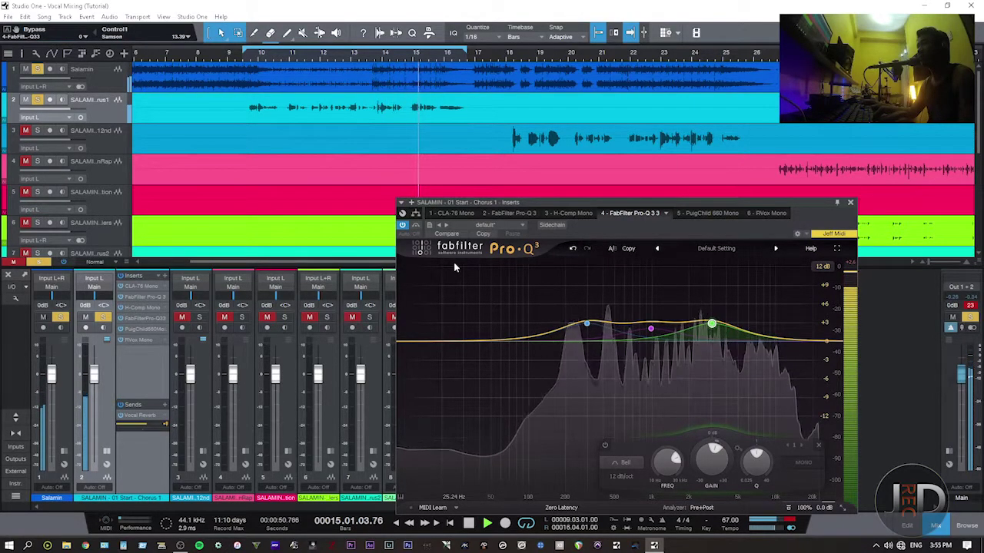
- Select all three EQ bands and compare the vocal in the mix with them disabled and enabled
mouse_move(546, 306)
click(650, 329)
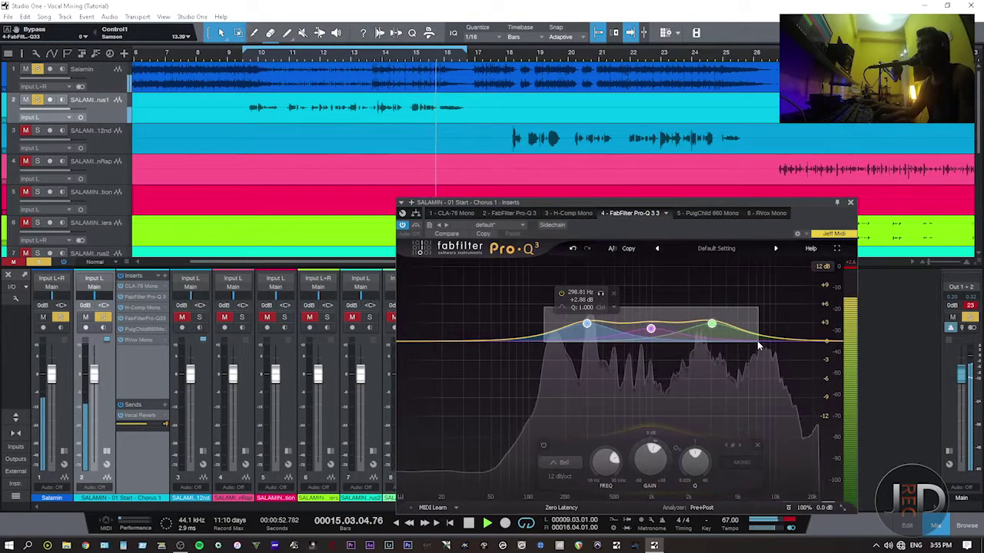
click(546, 447)
click(545, 447)
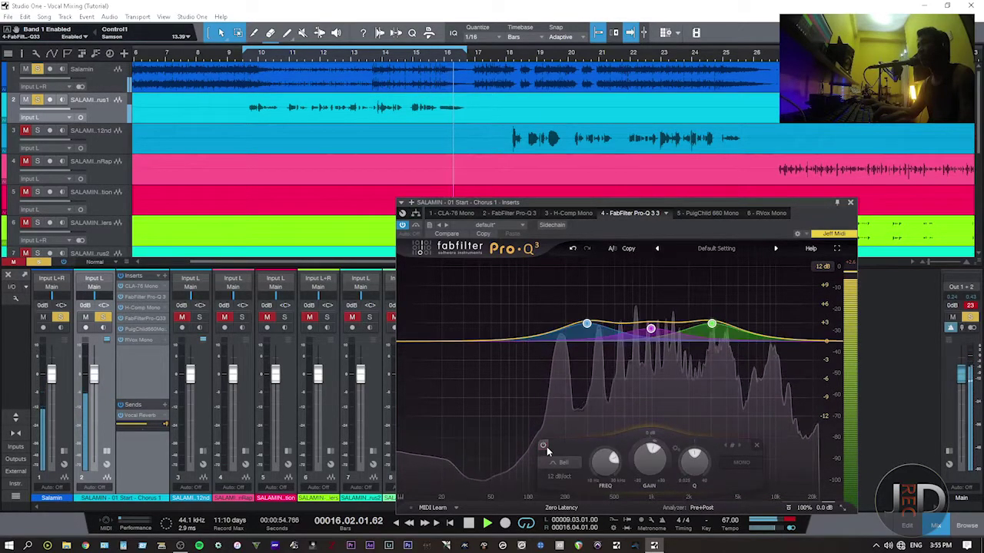
click(546, 447)
click(546, 447)
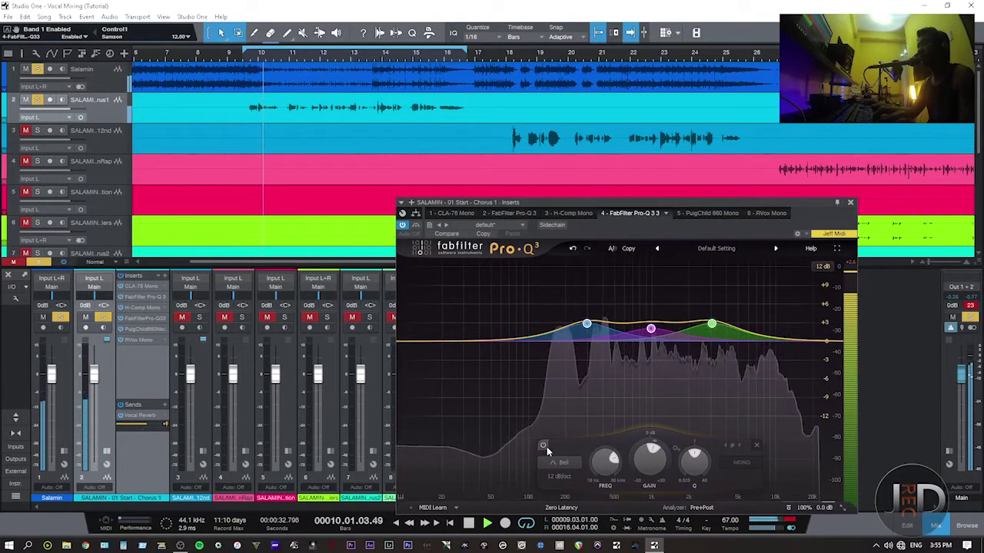
click(544, 446)
click(545, 446)
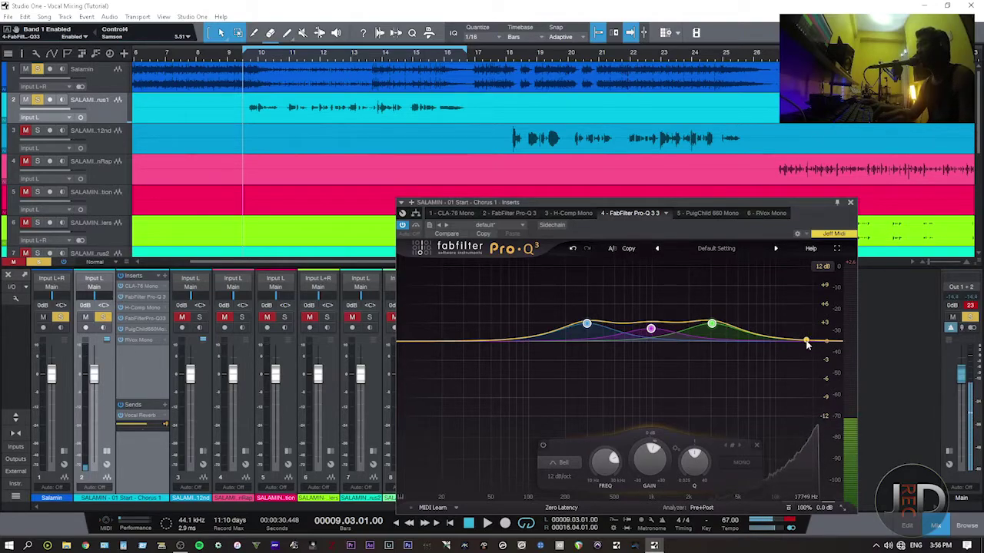
- Add a high shelf at about 18265 Hz with +11.42 dB gain and Q 0.300, and compare it disabled and enabled
key(space)
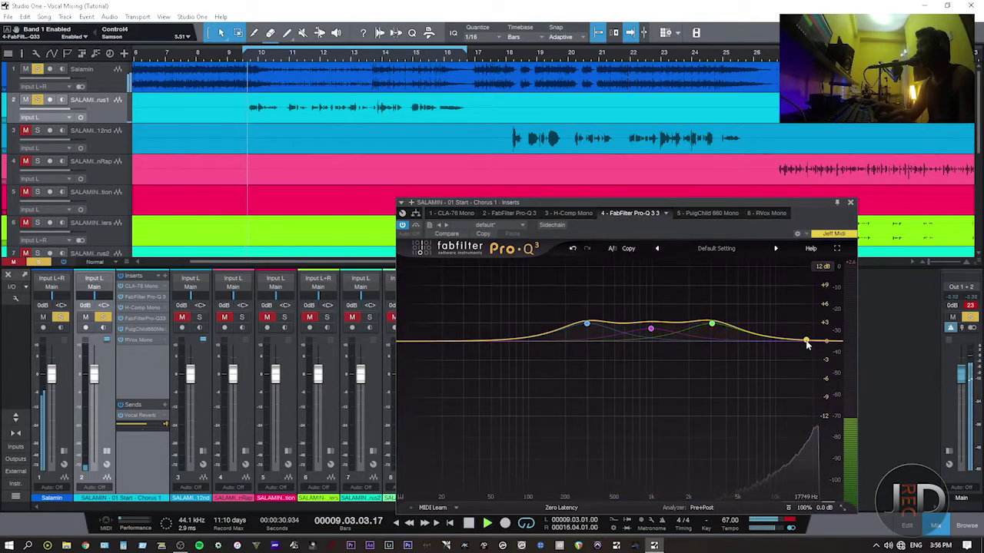
drag(806, 341, 807, 273)
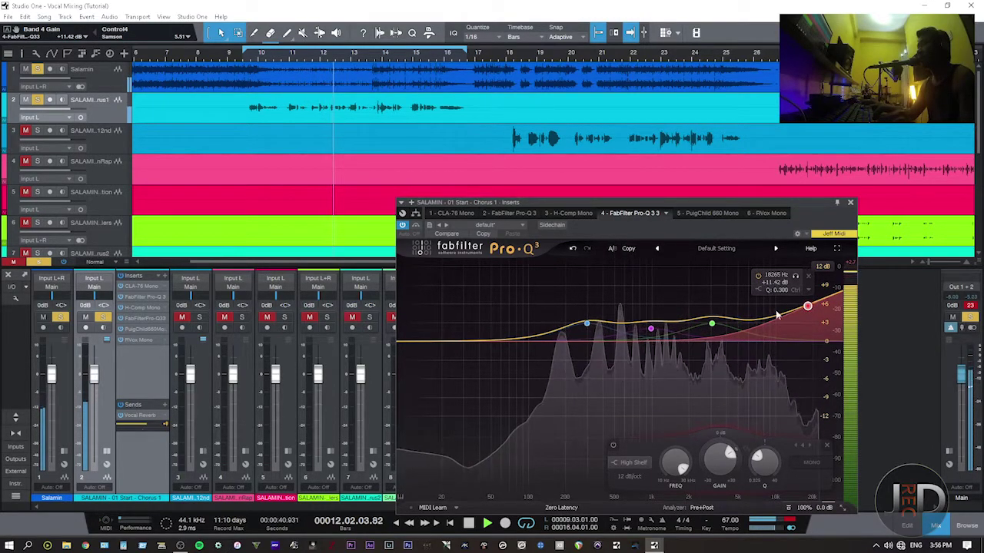
click(612, 448)
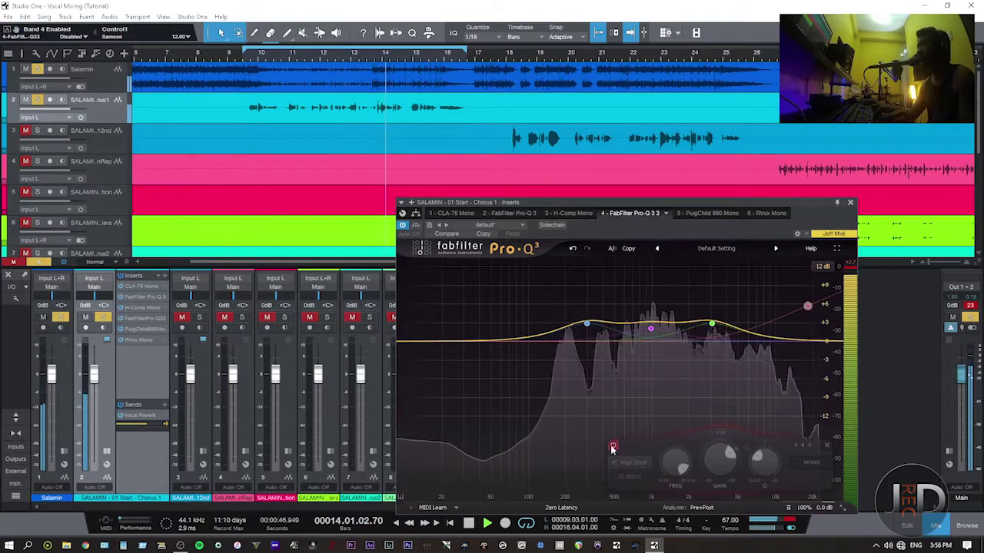
click(612, 447)
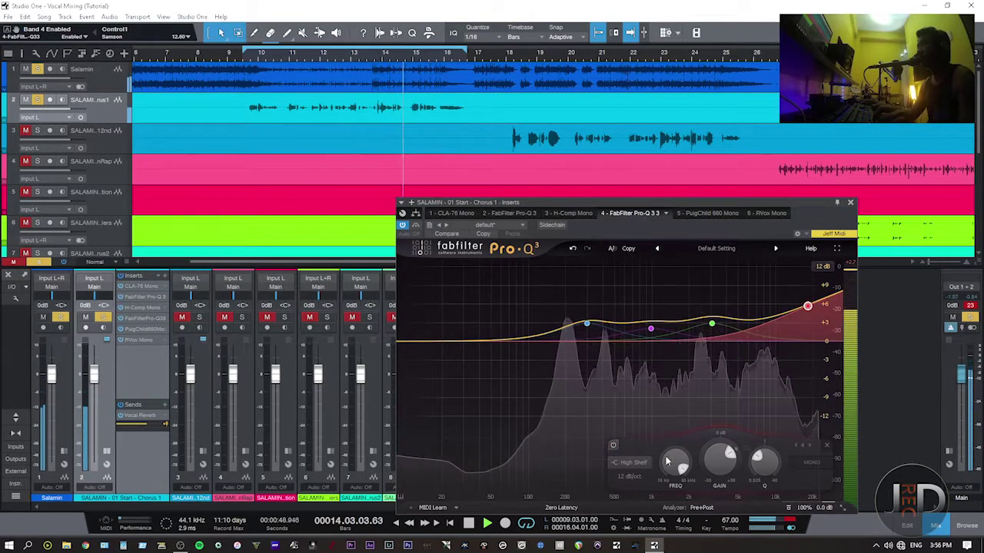
- Lower the high shelf's gain to +10.87 dB and compare the mix with that band disabled and enabled
scroll(717, 465, up, 1)
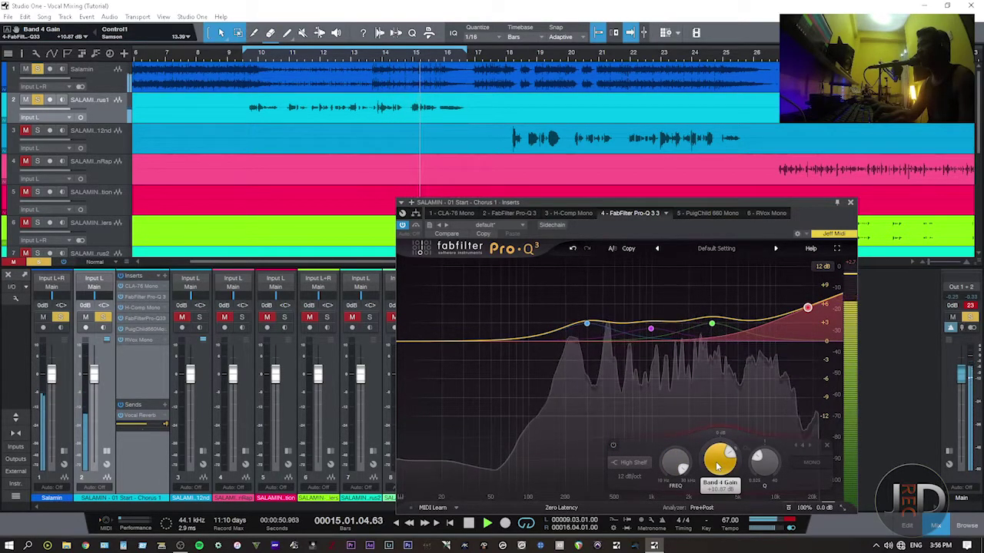
click(612, 445)
key(space)
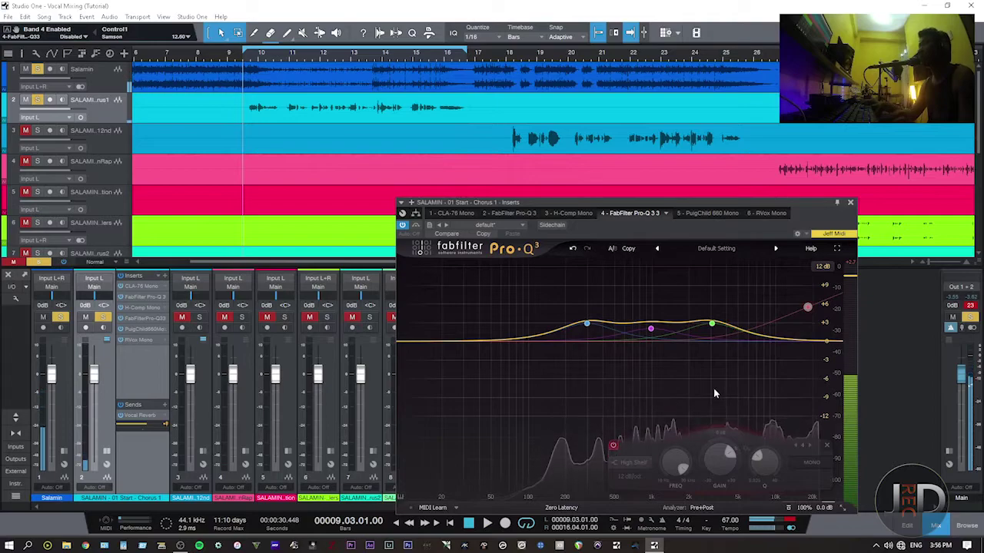
click(613, 446)
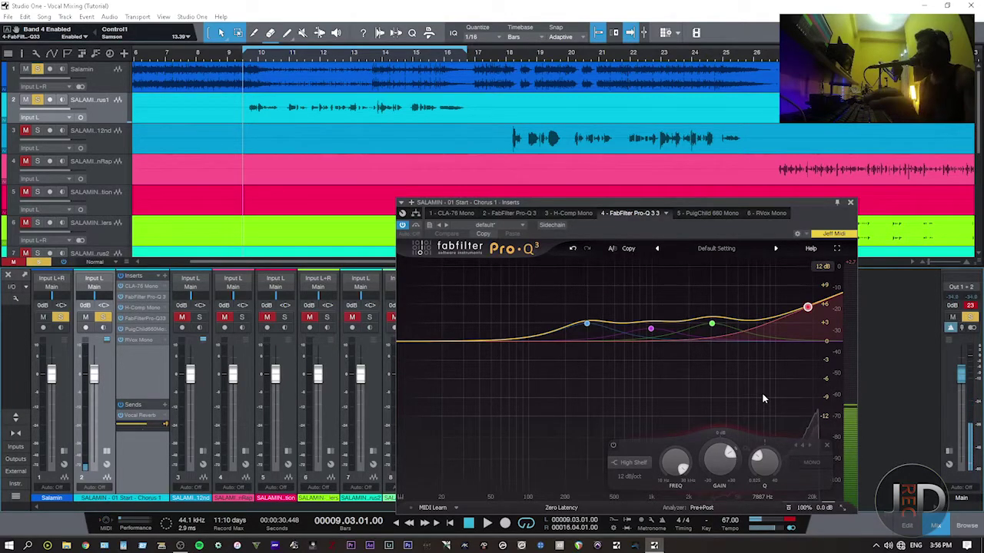
- Add an API-550B Mono equalizer to the Chorus 1 inserts directly after the second Pro-Q 3, with its high-mid frequency at 5 kHz
click(850, 202)
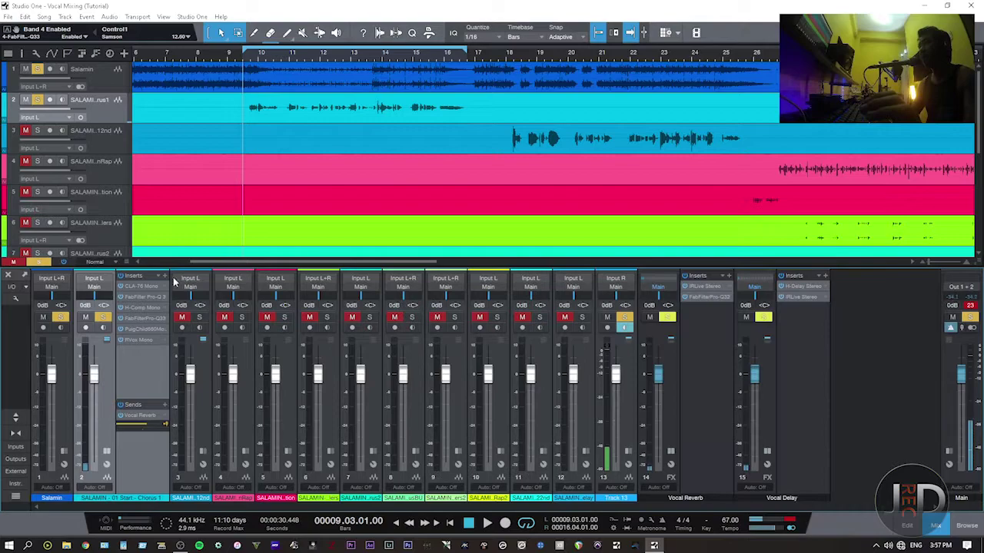
click(165, 275)
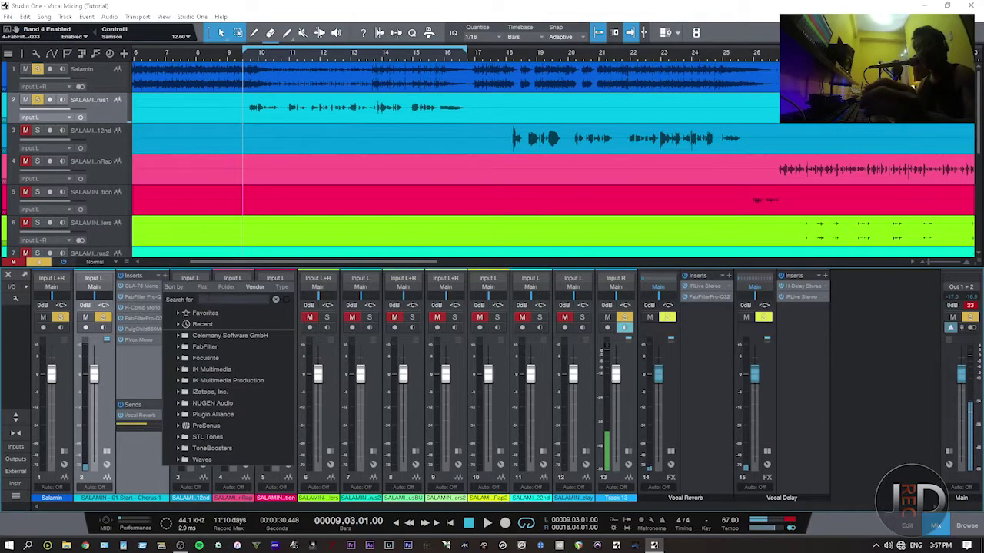
click(454, 413)
drag(454, 384, 454, 378)
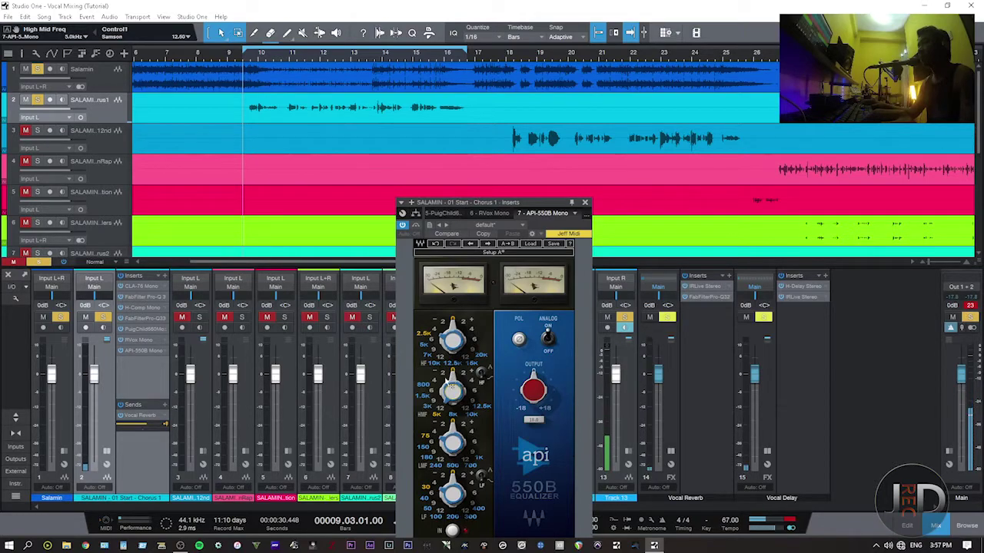
drag(143, 353, 120, 326)
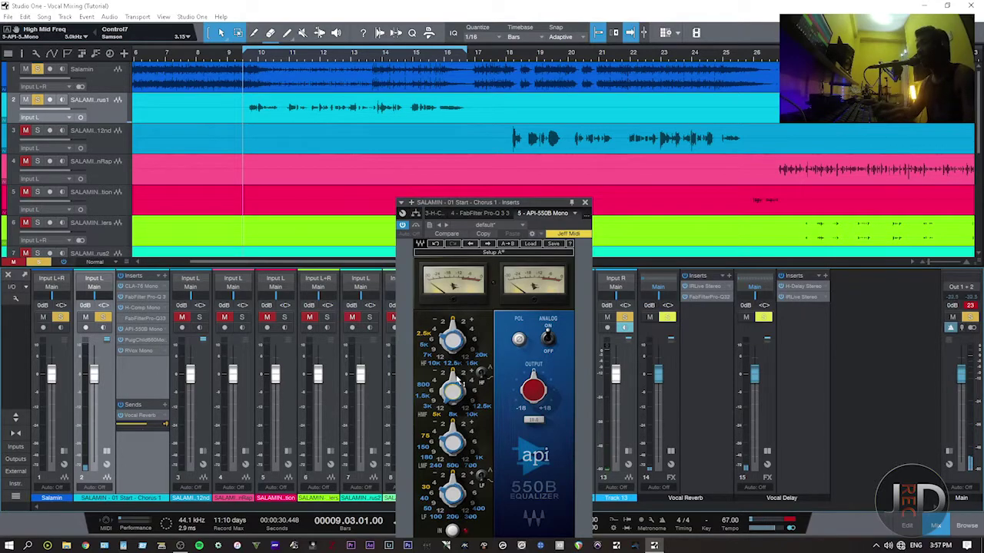
- Unsolo the Salamin track, set the API-550B's high-mid gain to +4 dB, and compare the solo vocal with it bypassed and active
mouse_move(470, 376)
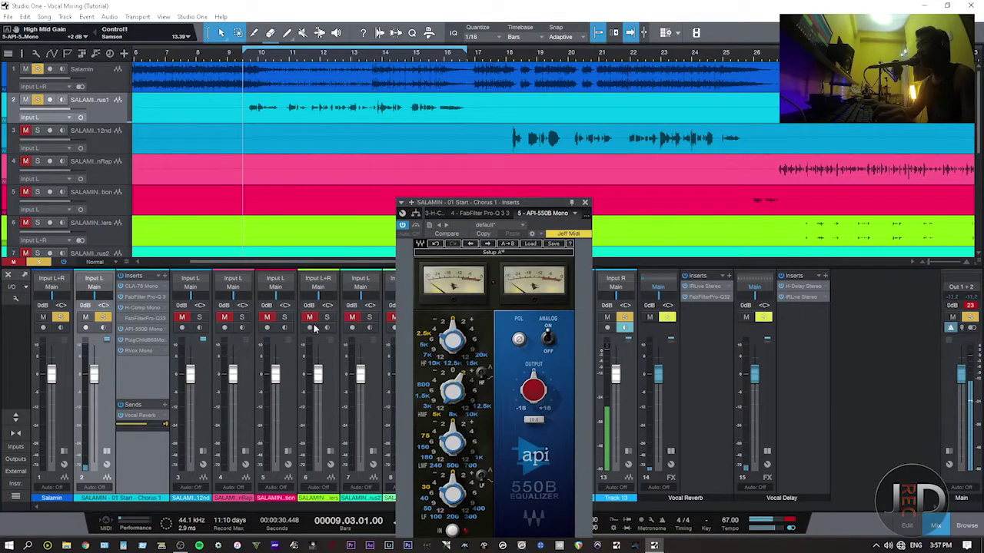
click(60, 316)
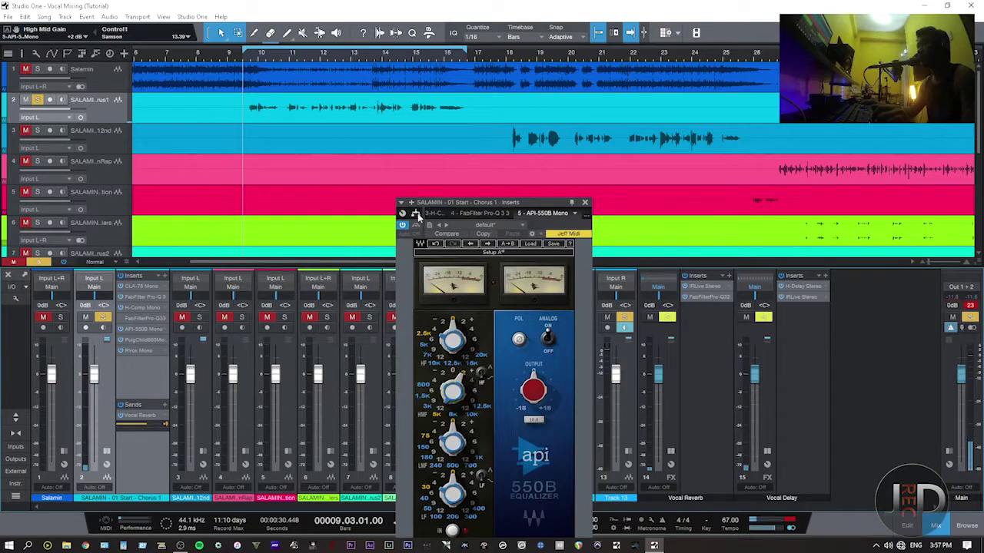
drag(417, 217, 547, 140)
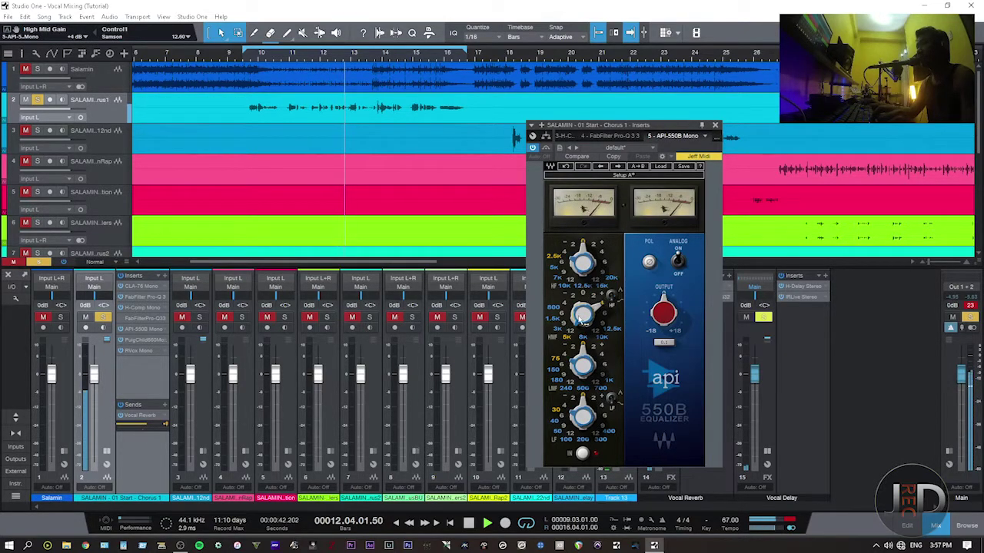
click(547, 149)
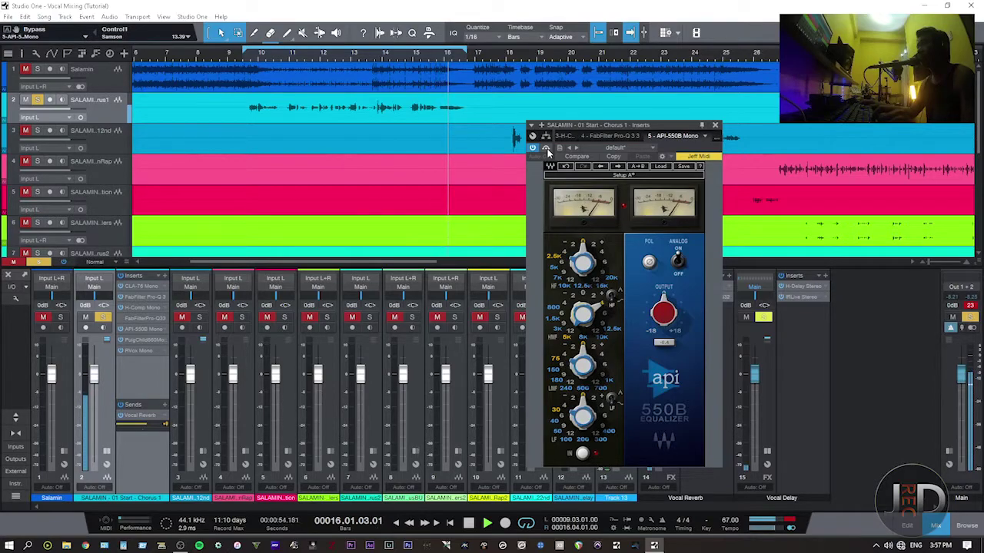
key(space)
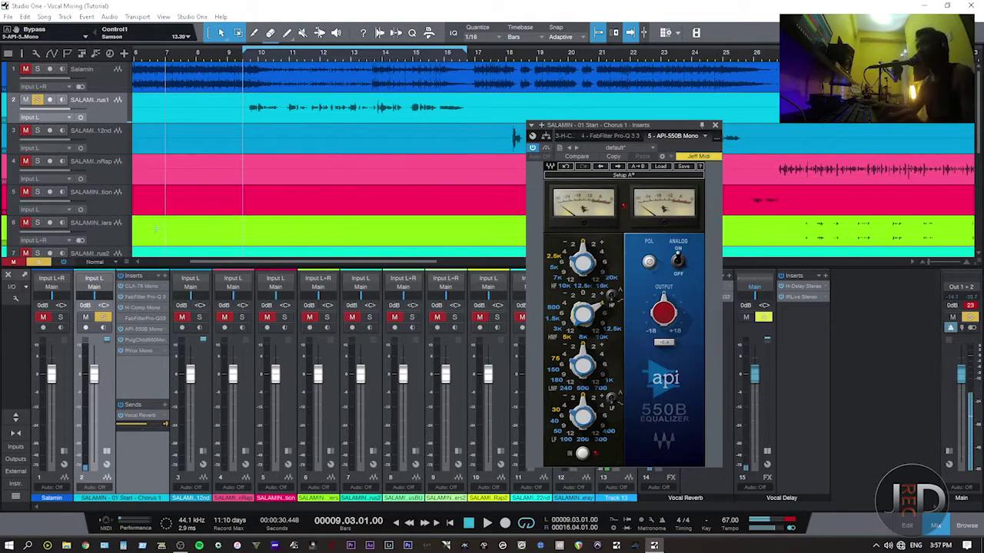
- Solo the Salamin backing track again and compare the mix with the API-550B bypassed and active
click(59, 320)
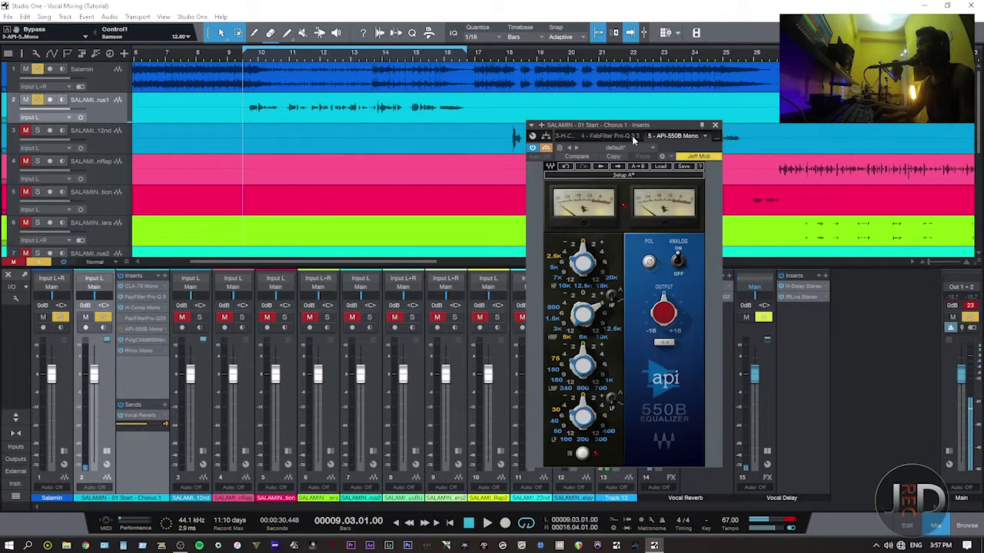
key(space)
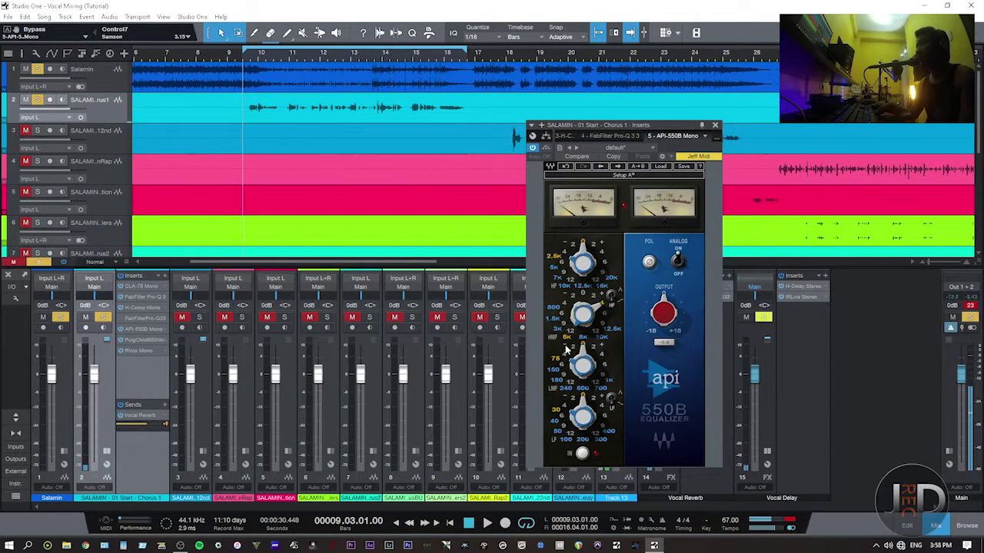
- Set the API-550B's low-mid band to 180 Hz with +2 dB gain, and compare the mix with the equalizer bypassed and active
mouse_move(582, 373)
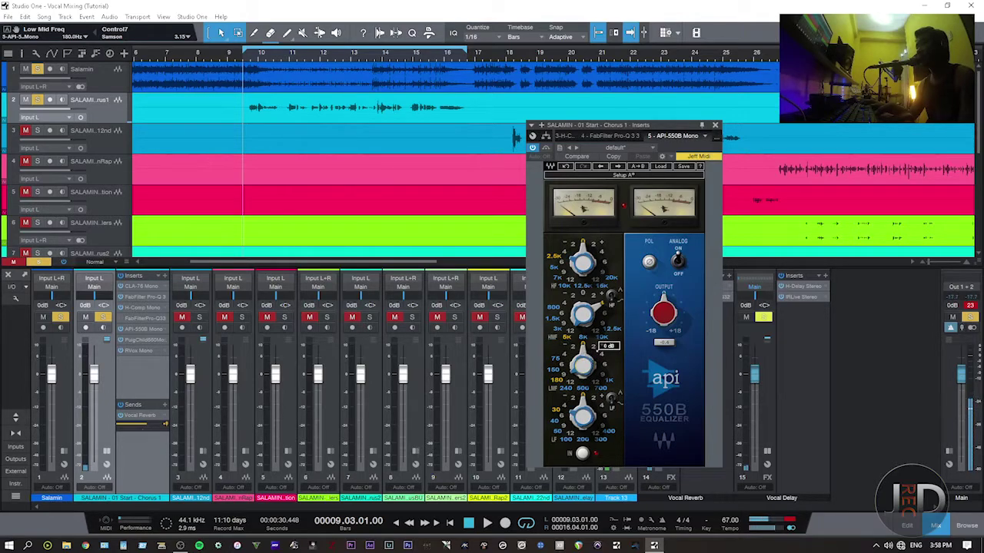
drag(586, 352, 585, 346)
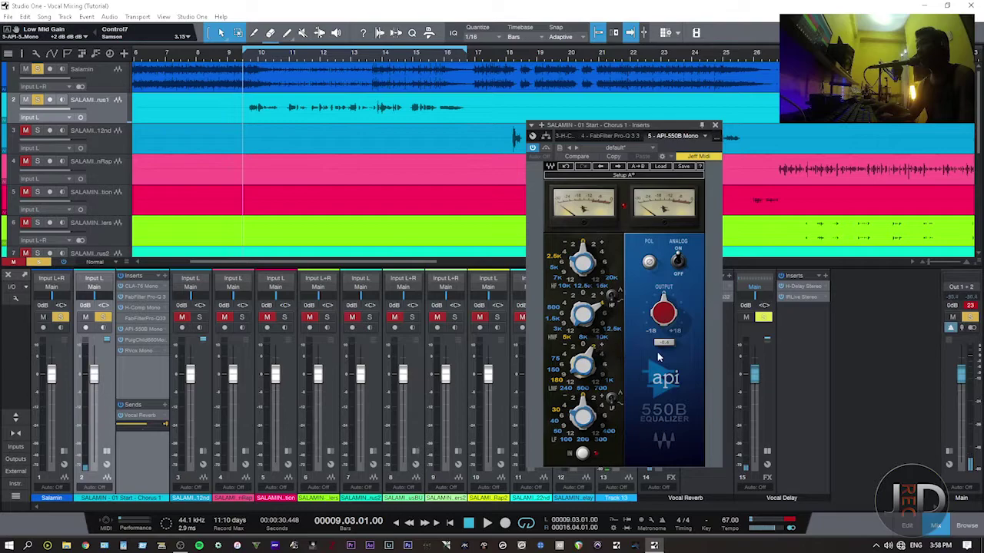
click(545, 148)
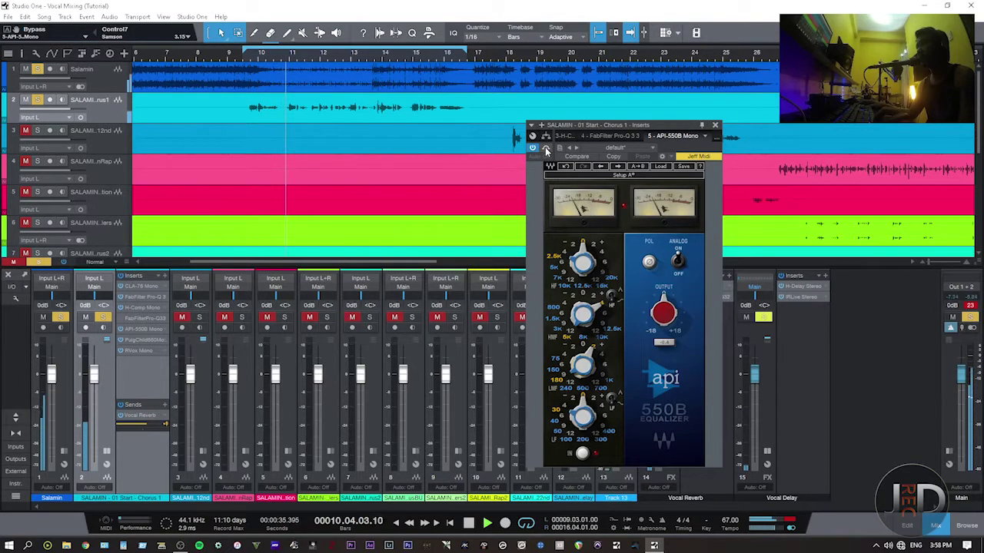
click(546, 148)
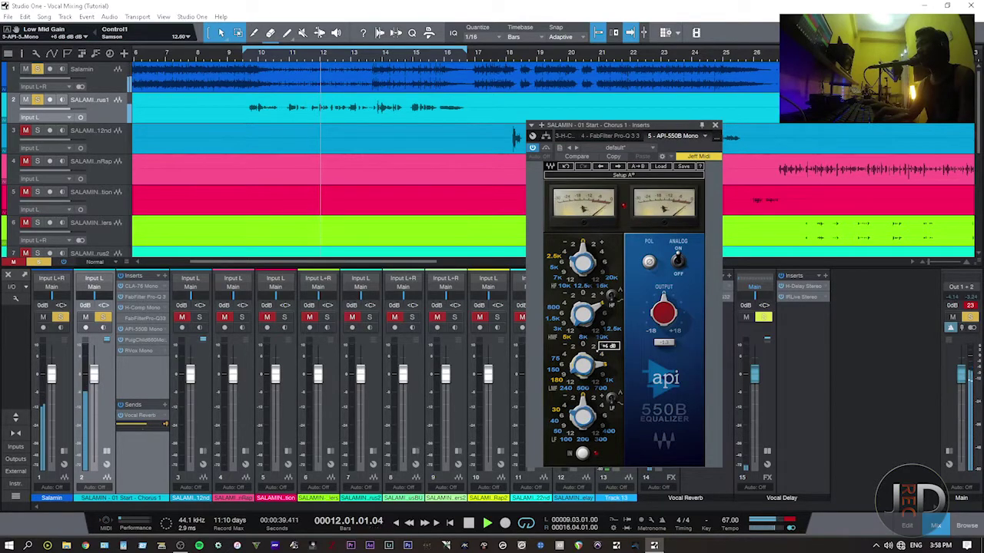
- Try other low-mid gains such as +6 dB and +4 dB, and set the band back to +2 dB
scroll(583, 365, down, 2)
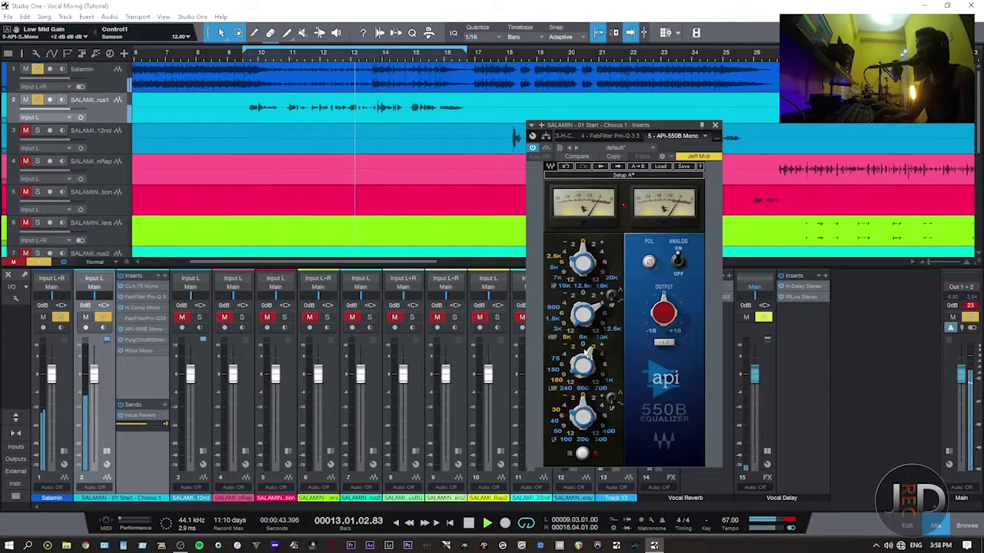
key(space)
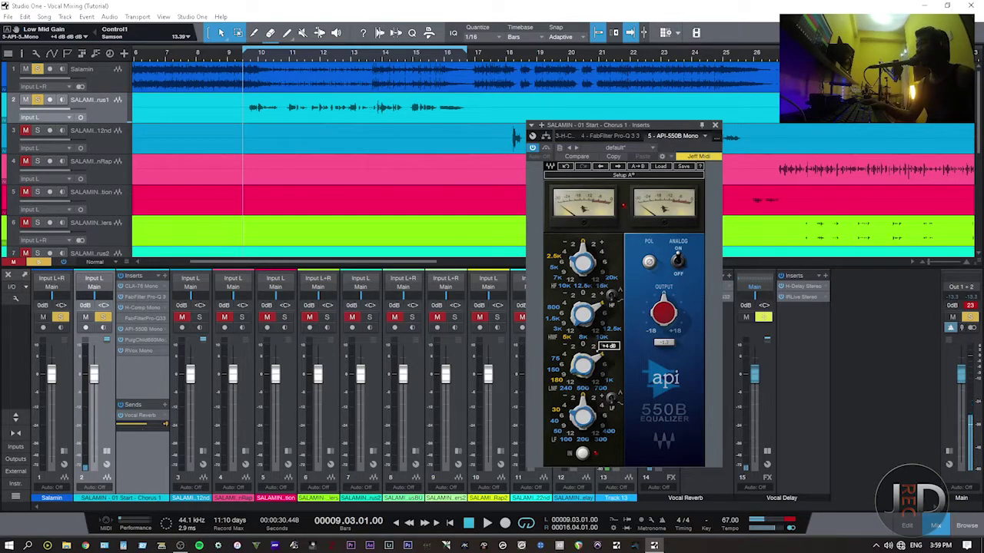
drag(596, 355, 596, 364)
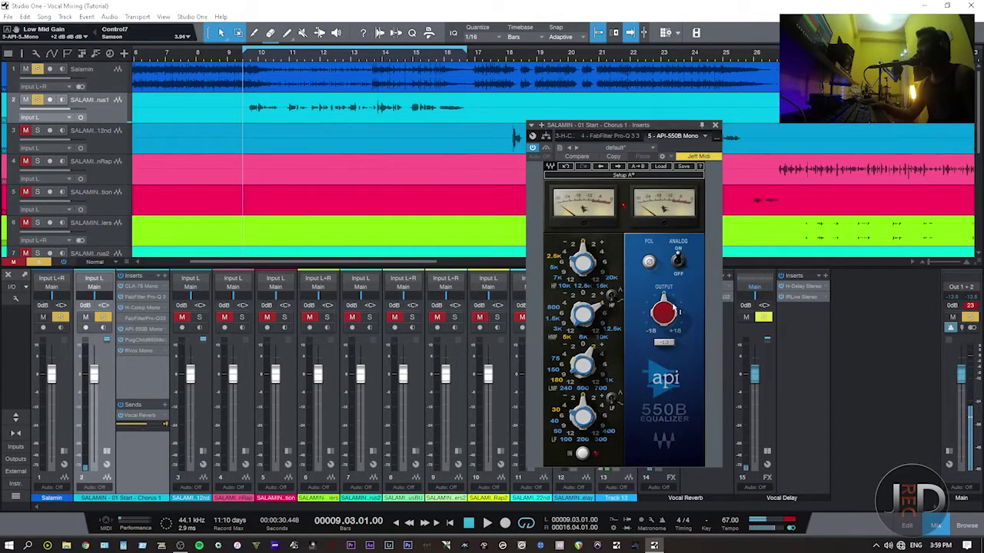
- Try removing the API-550B Mono from the Chorus 1 inserts
click(146, 329)
right_click(133, 328)
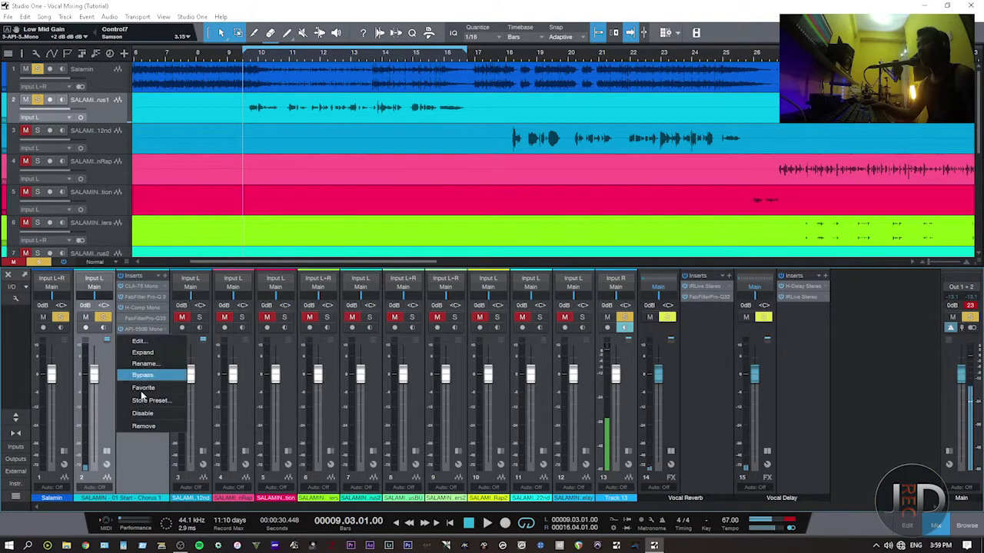
click(145, 424)
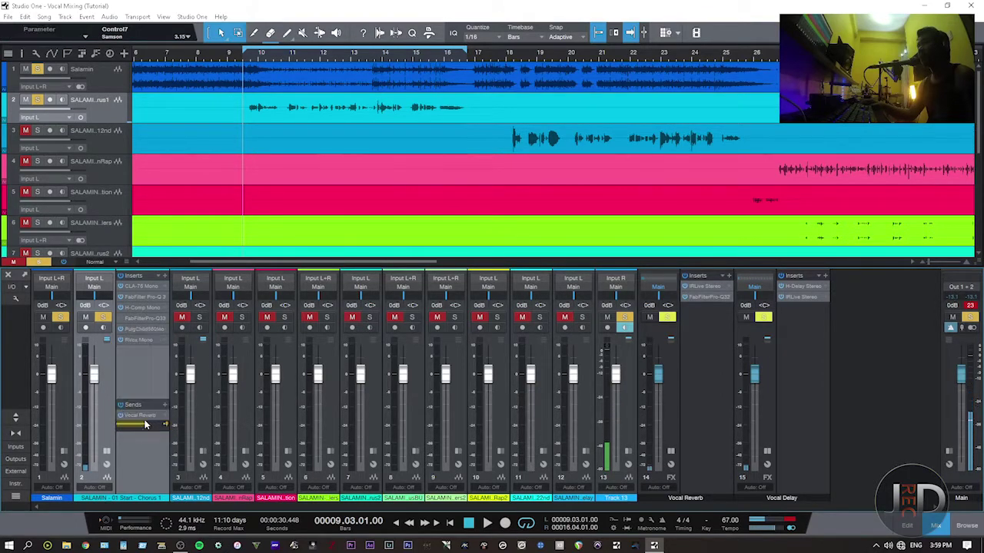
- Show the second Pro-Q 3 and the API-550B side by side, and play the mix with only the API-550B active
click(132, 319)
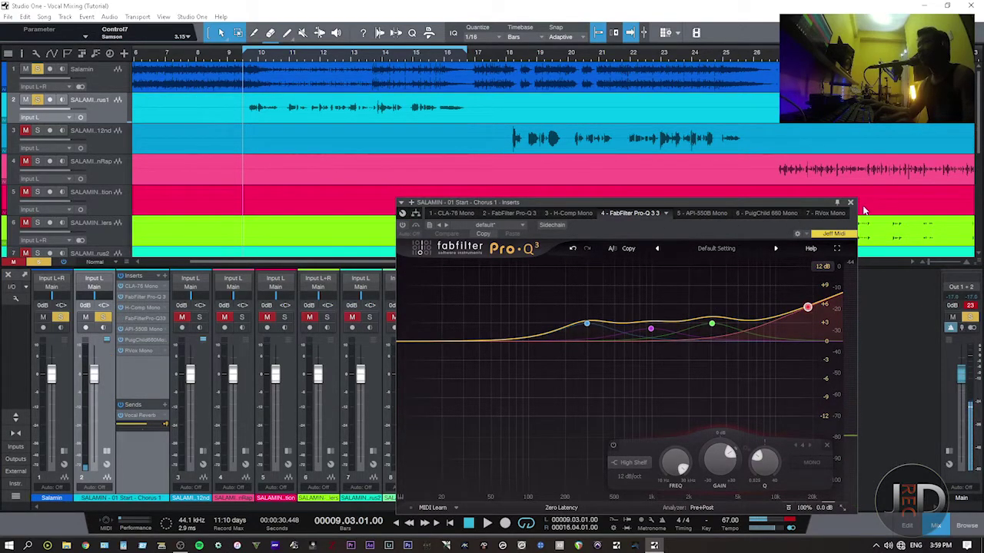
click(701, 213)
drag(638, 130, 447, 120)
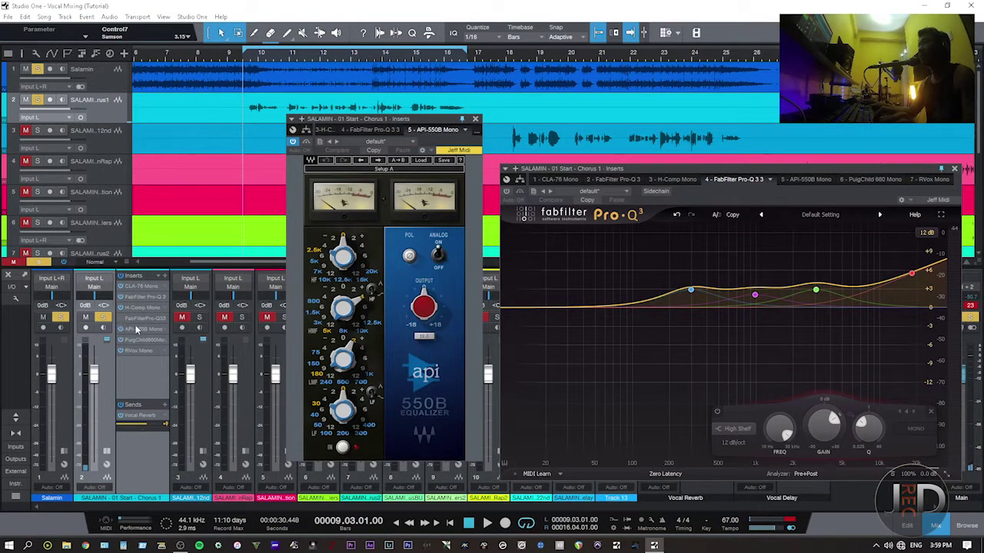
key(space)
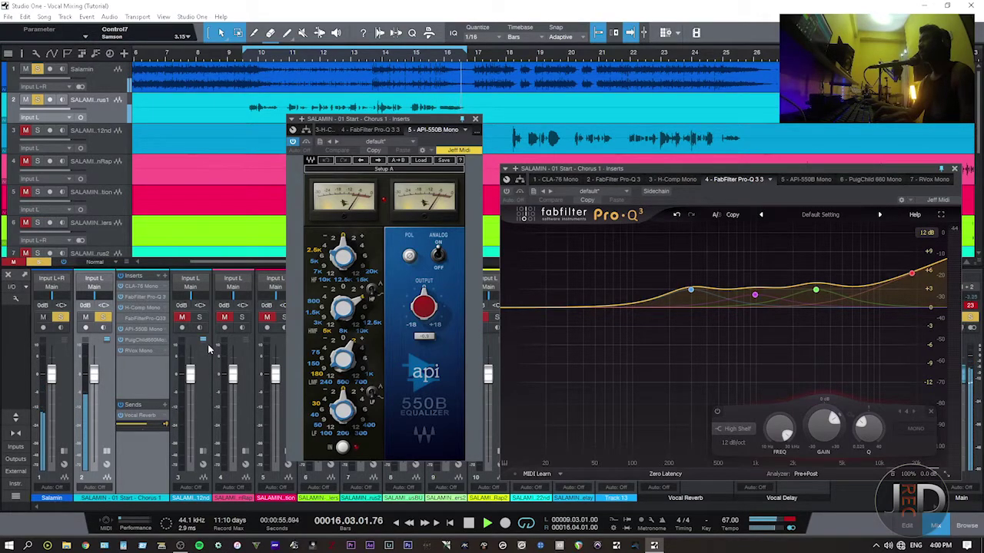
key(space)
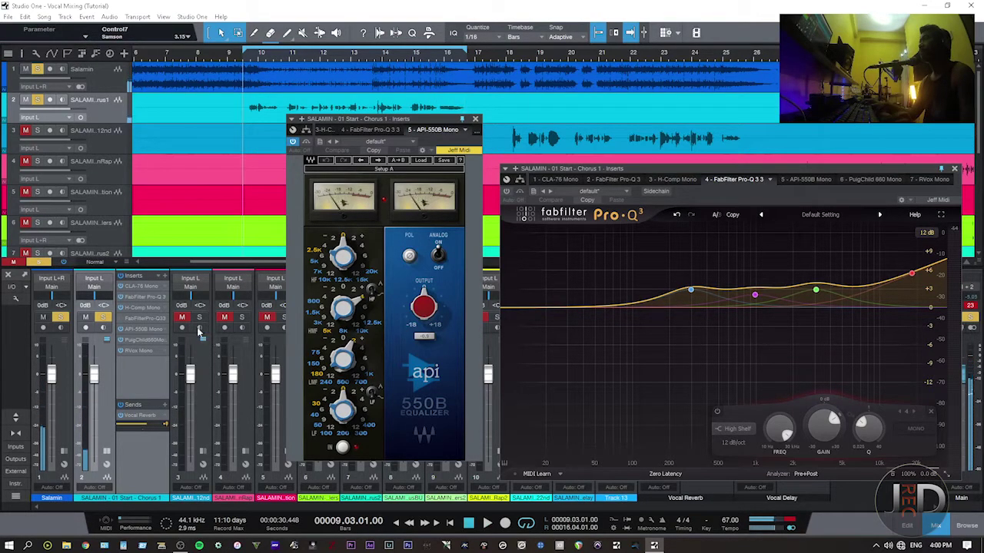
- Activate the Pro-Q 3, compare it against the API-550B by alternating them during playback, and leave the API-550B bypassed with its window closed
click(121, 323)
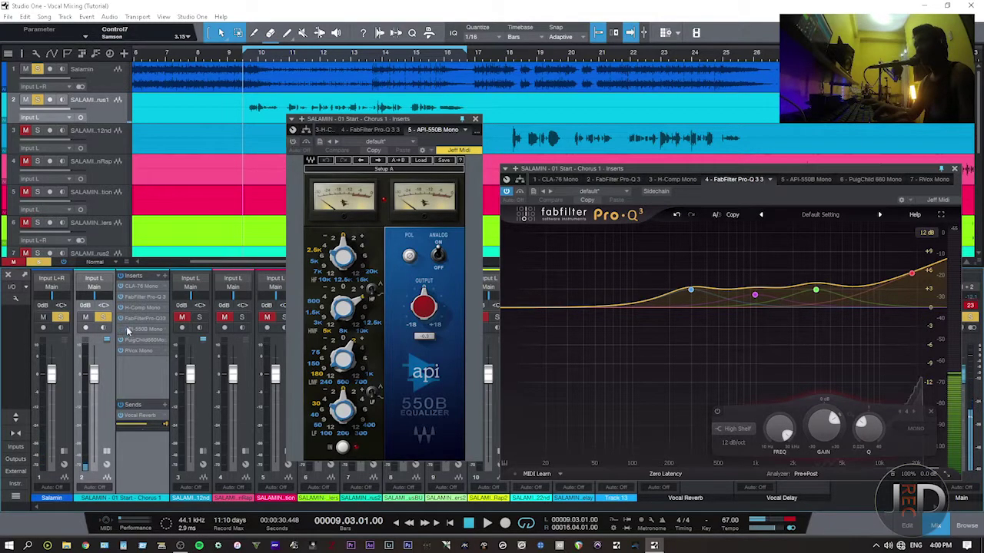
key(space)
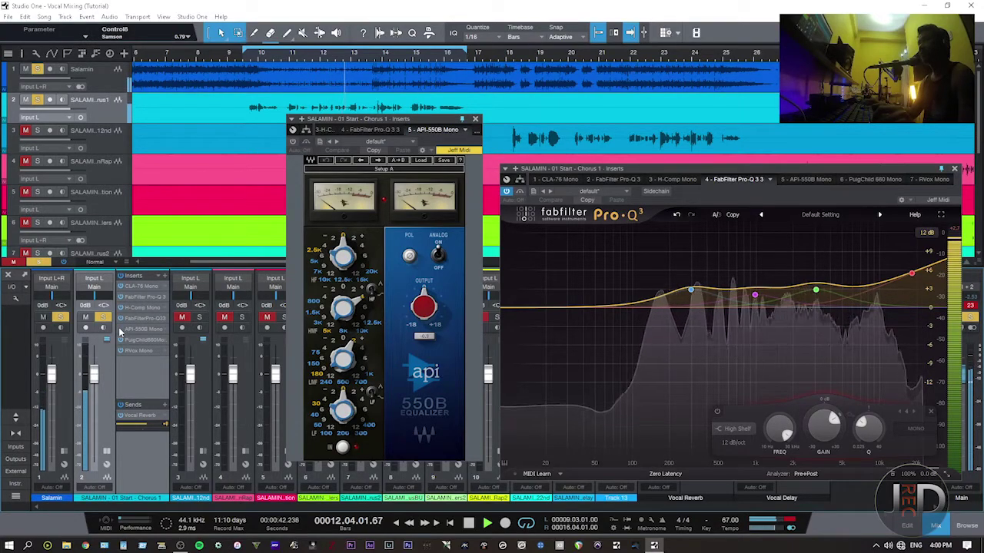
click(506, 189)
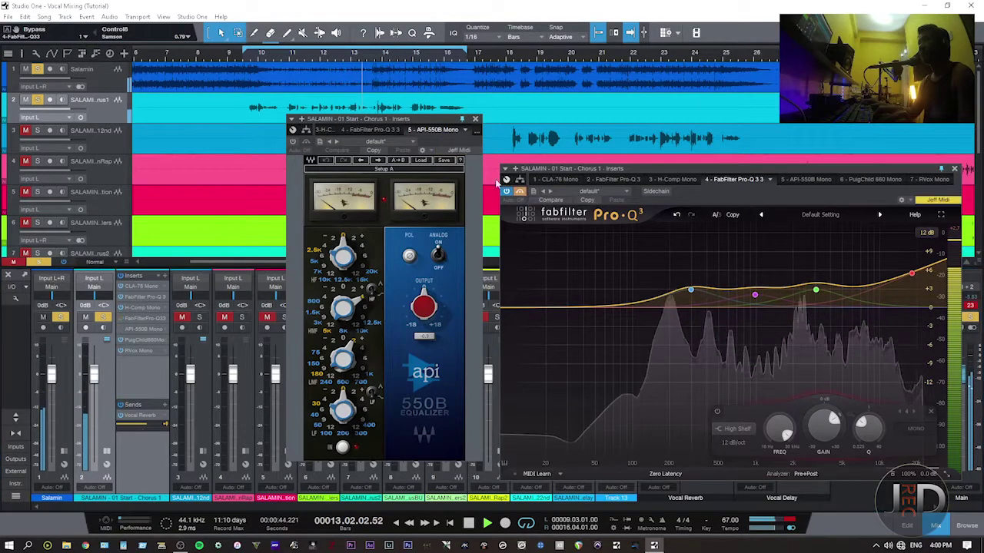
click(293, 142)
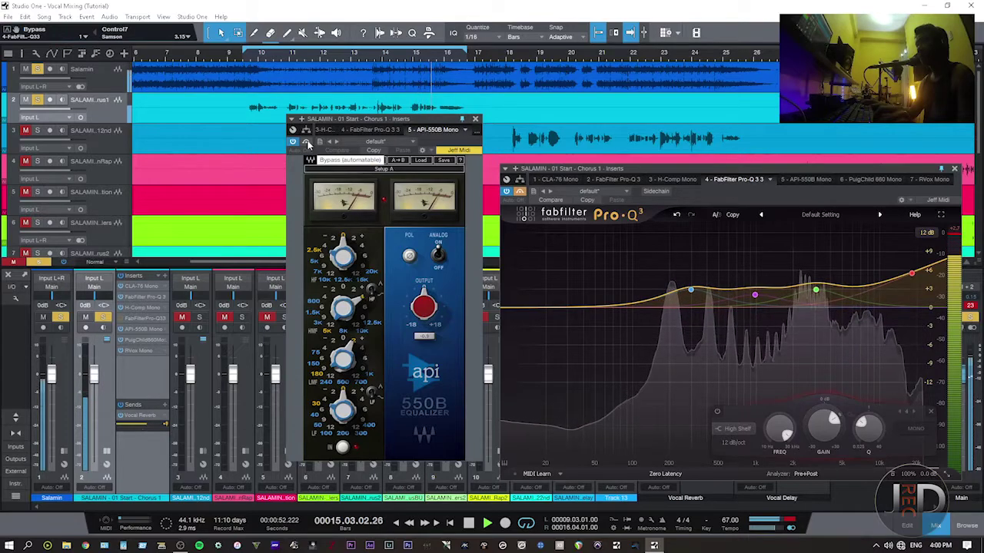
key(space)
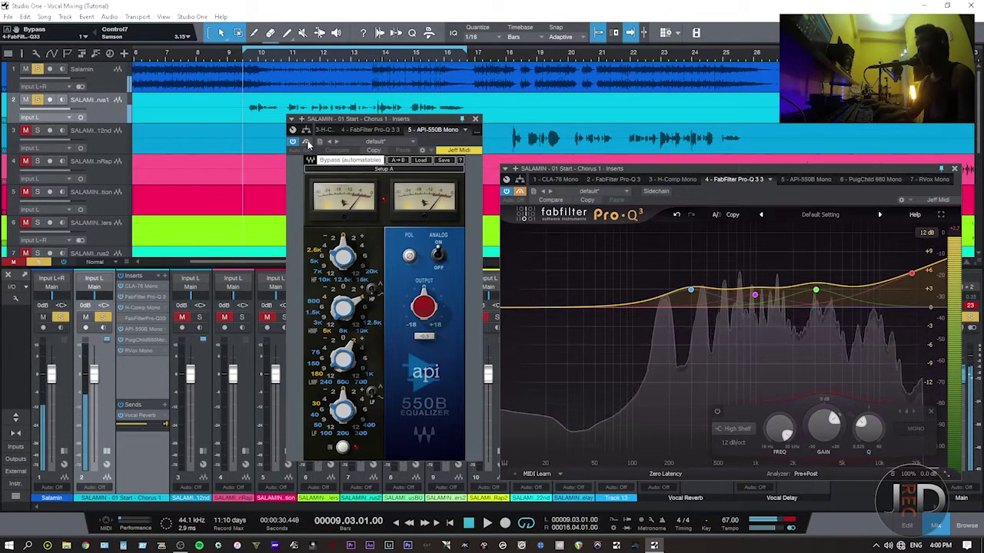
key(space)
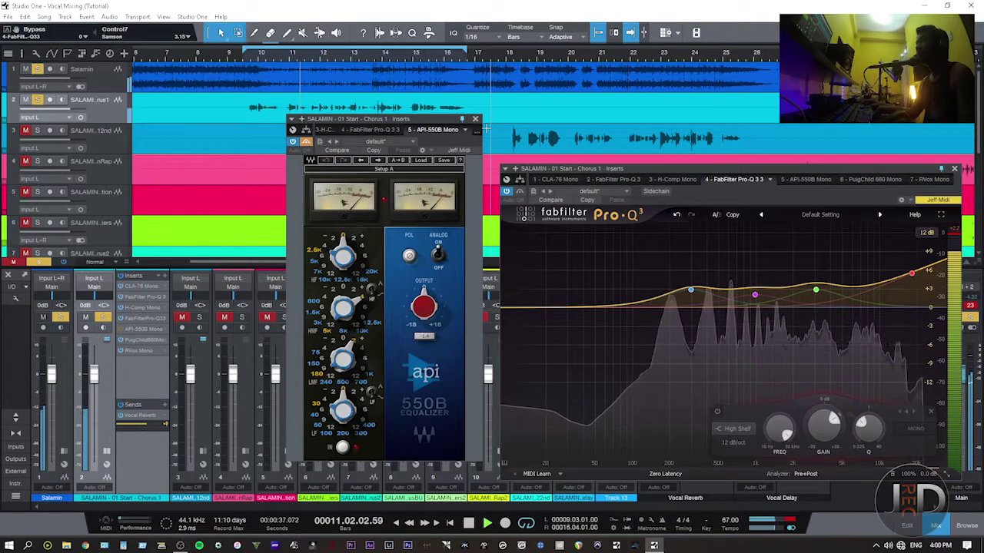
key(space)
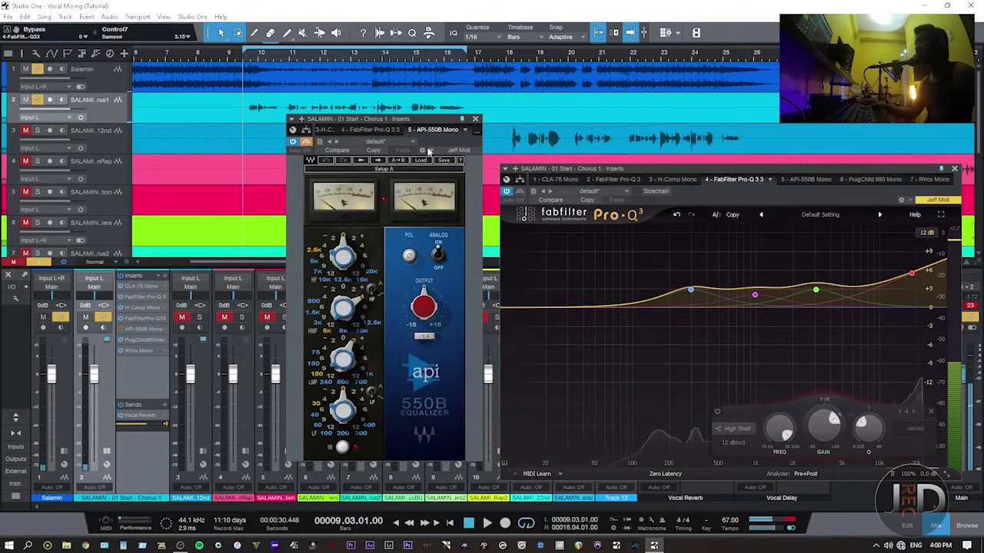
click(475, 120)
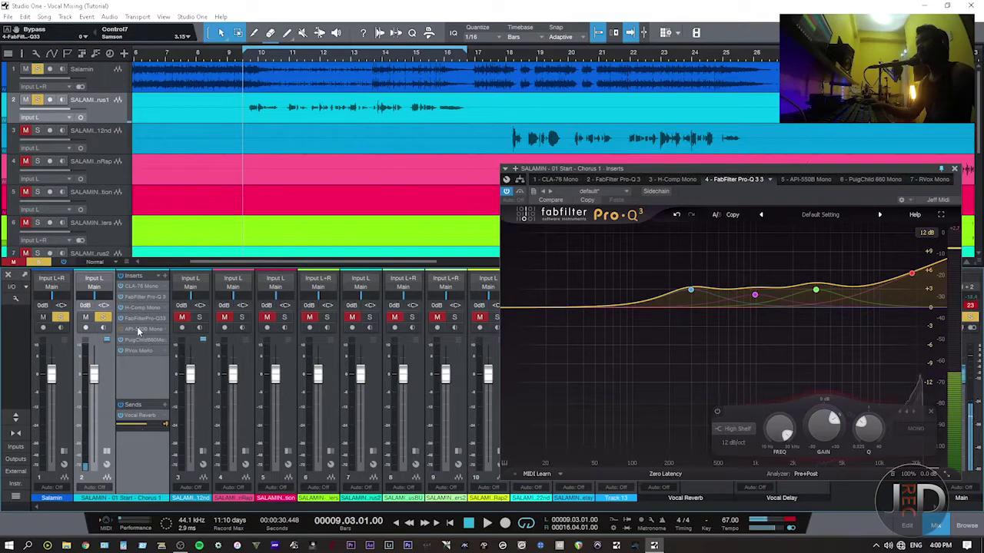
- Remove the API-550B Mono from the Chorus 1 inserts and compare the vocal alone with the second Pro-Q 3 bypassed and active
right_click(137, 327)
click(140, 427)
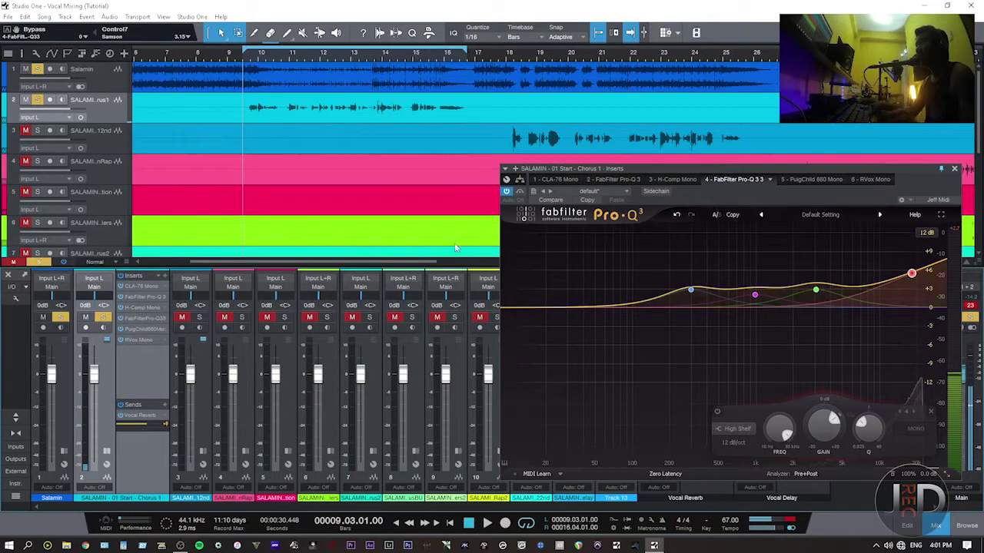
key(space)
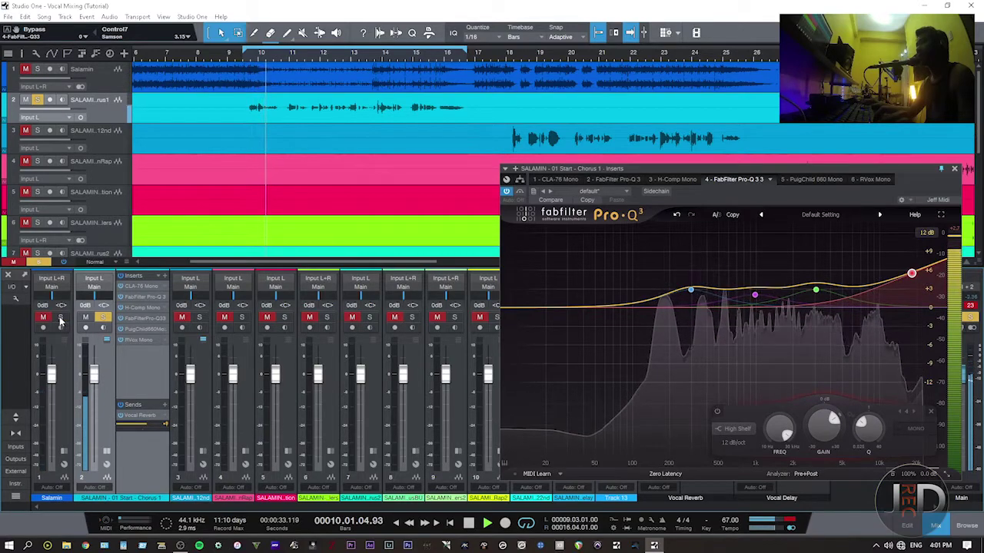
click(521, 192)
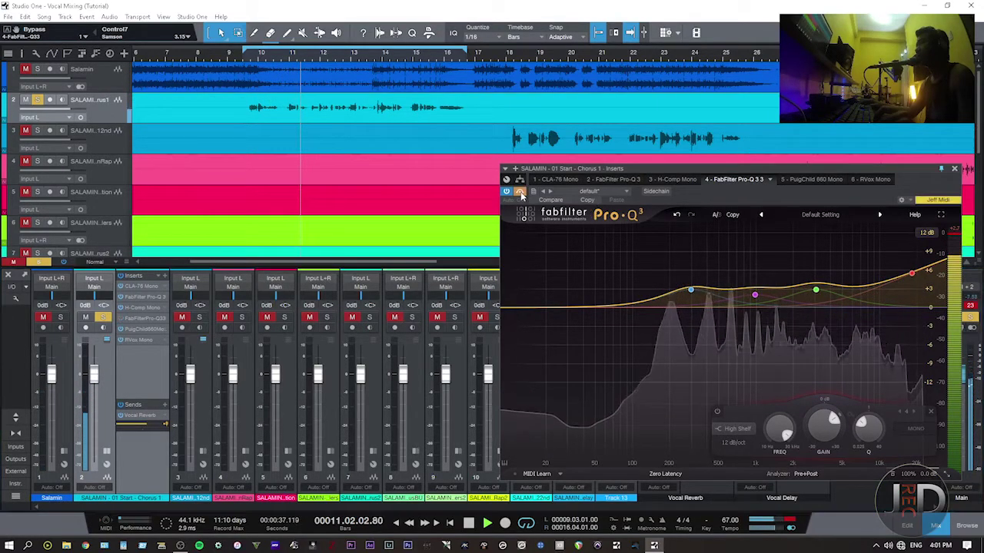
click(521, 192)
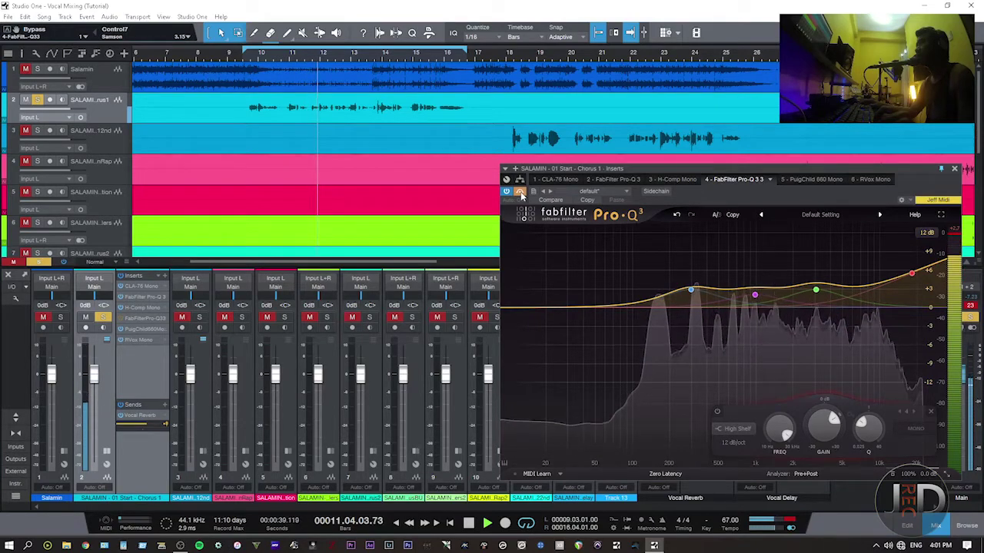
key(space)
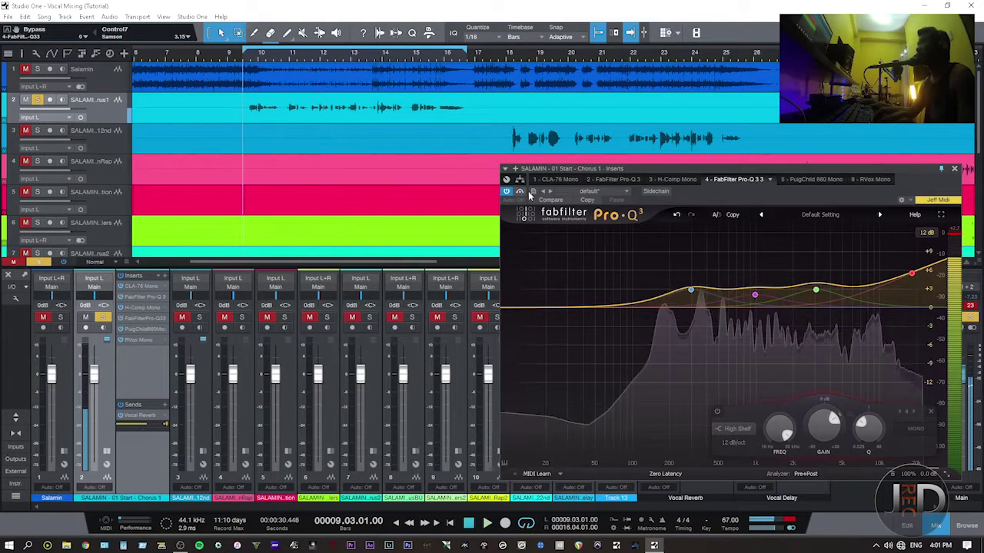
click(954, 169)
- Add a DeEsser Mono to the Chorus 1 inserts and arrange its window beside the second Pro-Q 3
click(166, 285)
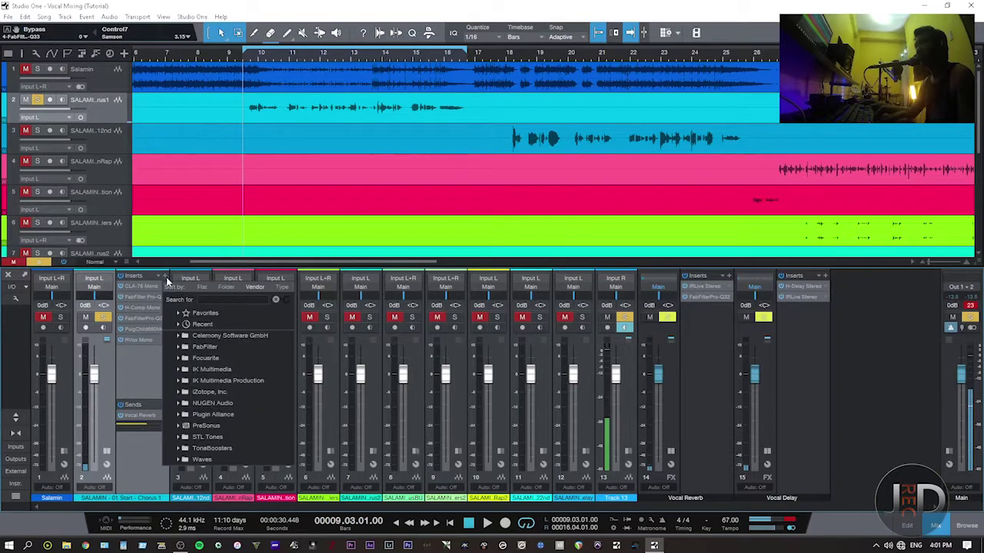
text(dees)
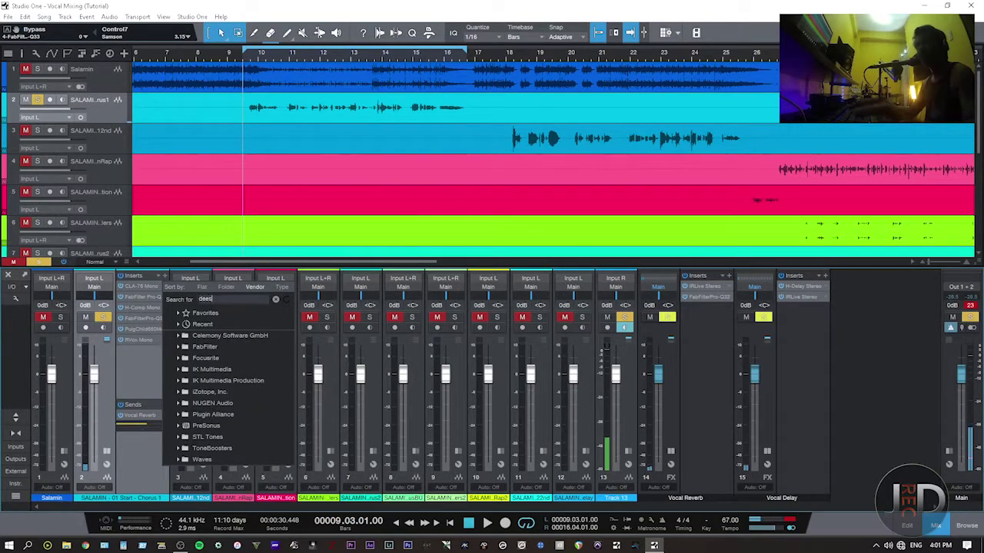
click(197, 325)
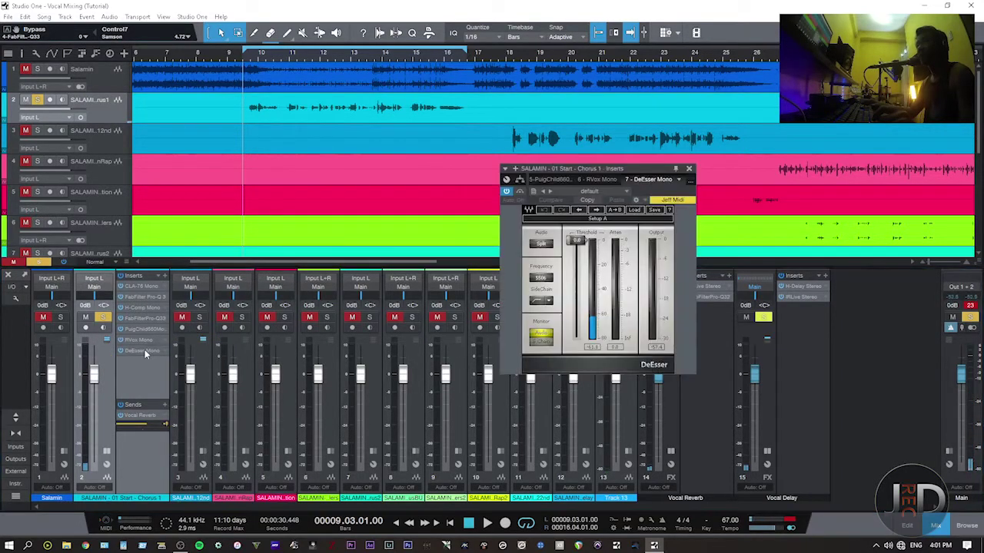
drag(617, 171, 753, 188)
click(768, 185)
double_click(144, 317)
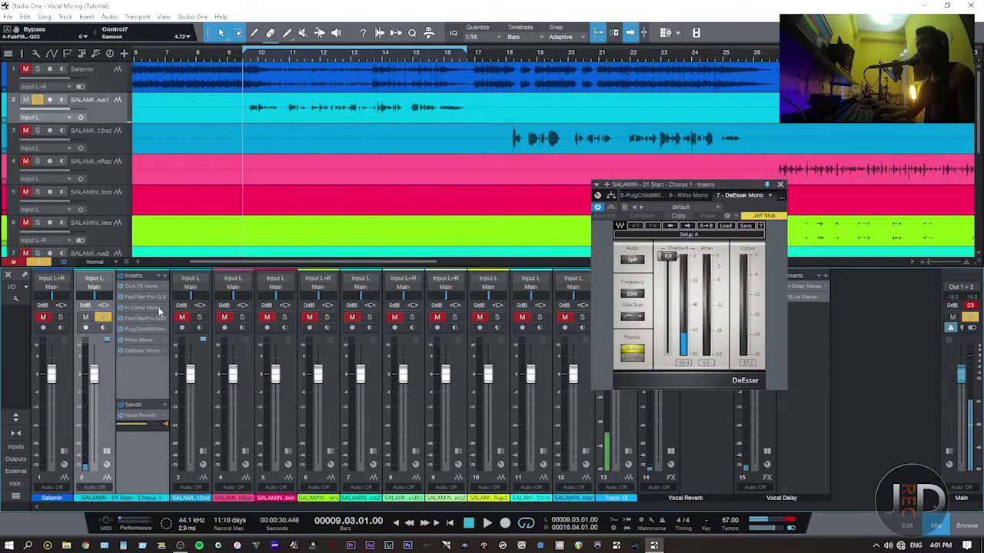
drag(653, 169, 392, 40)
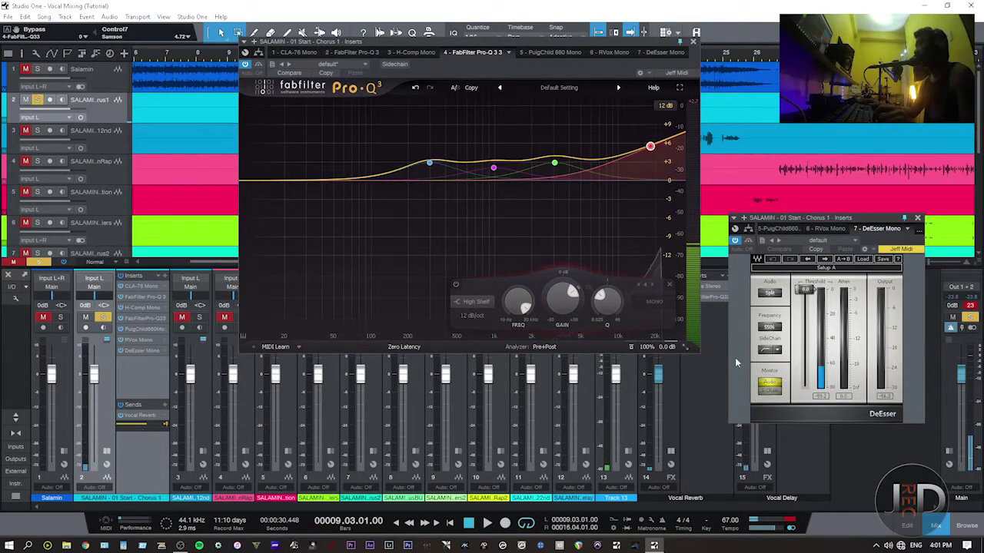
- Load the Male Ess preset in the DeEsser and place it directly after the second Pro-Q 3 in the inserts
drag(769, 326, 769, 332)
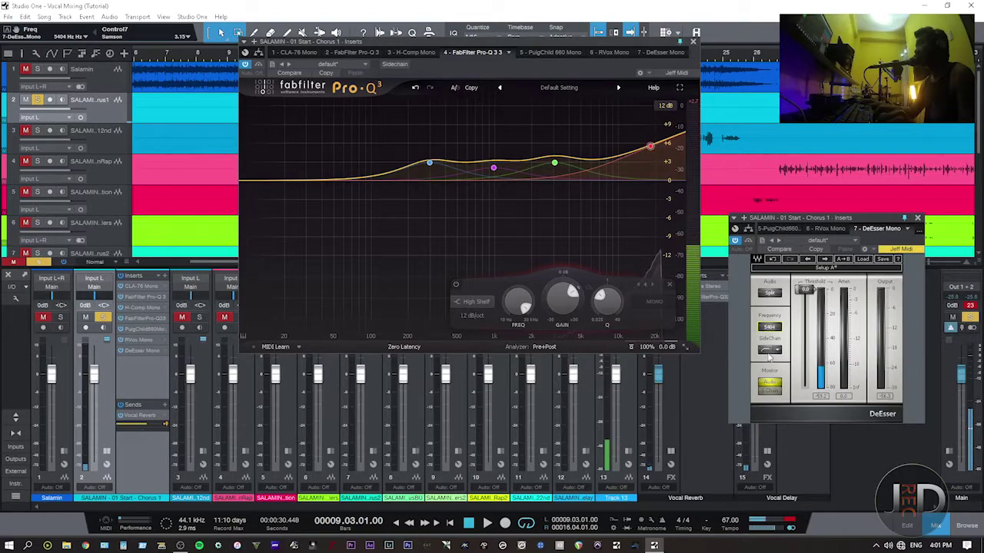
click(861, 260)
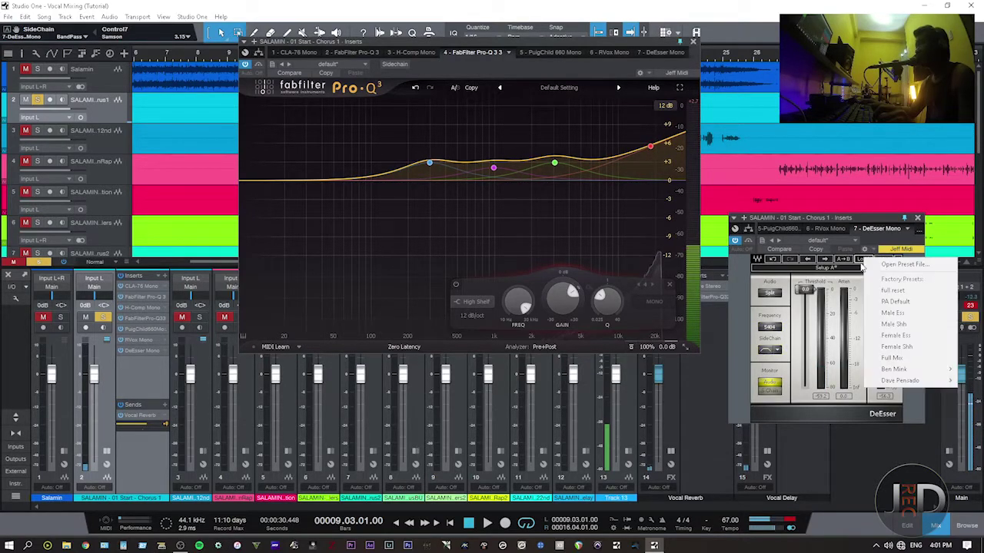
click(899, 316)
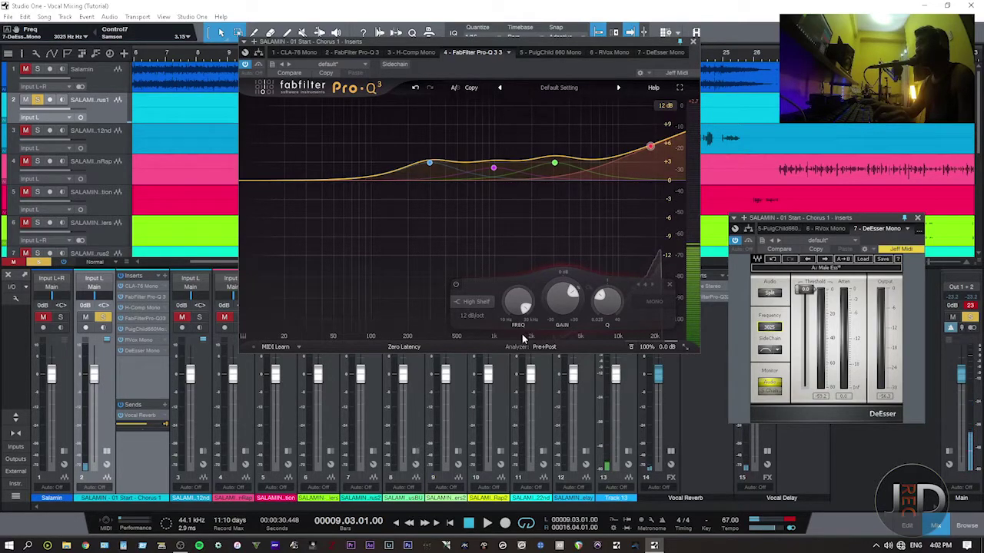
drag(135, 349, 135, 330)
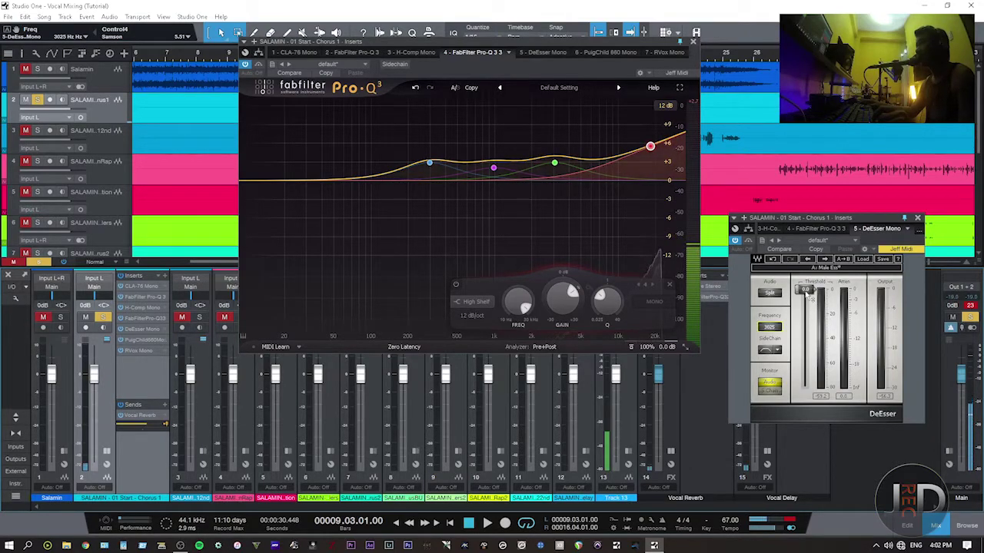
- Lower the DeEsser threshold to -30.2 dB while playing the vocal alone
drag(803, 291, 805, 319)
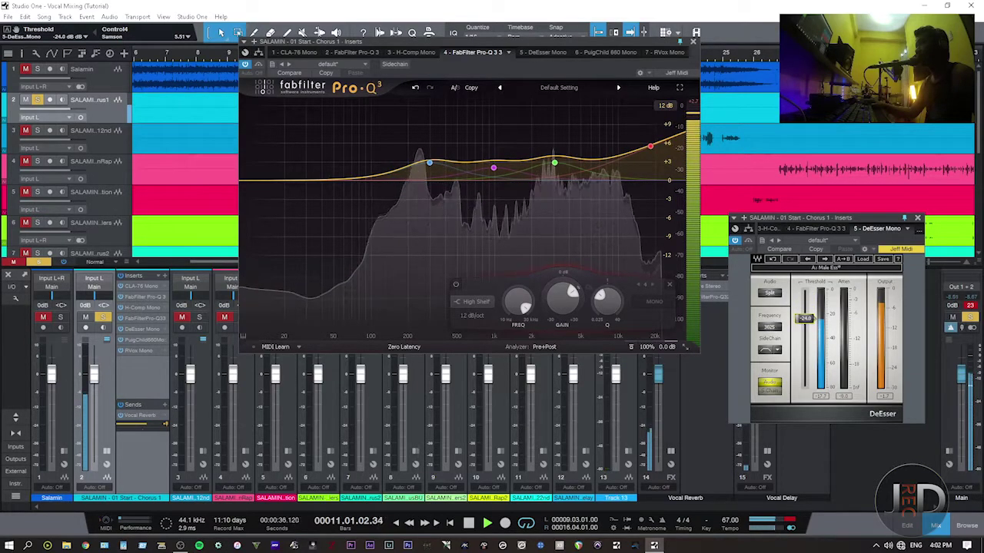
key(space)
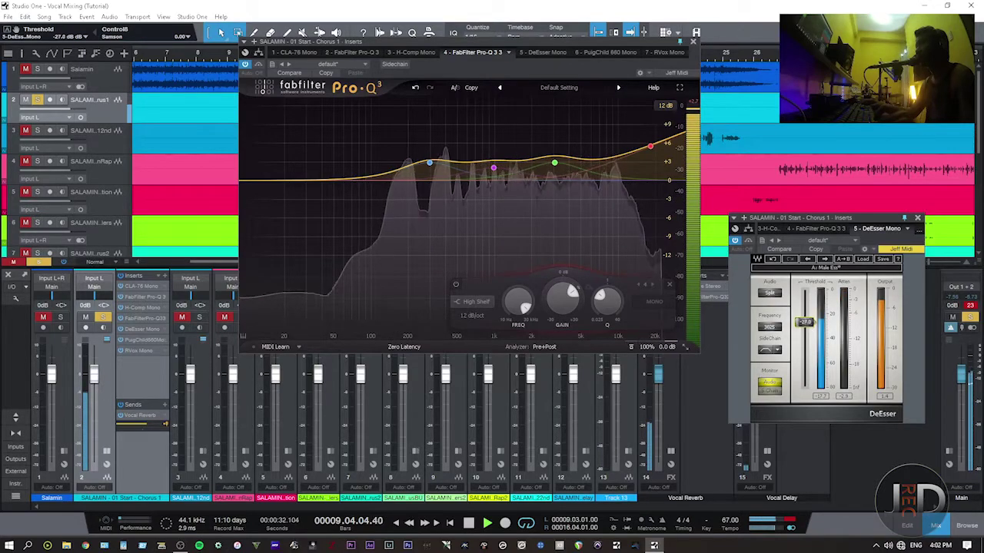
drag(804, 322, 805, 327)
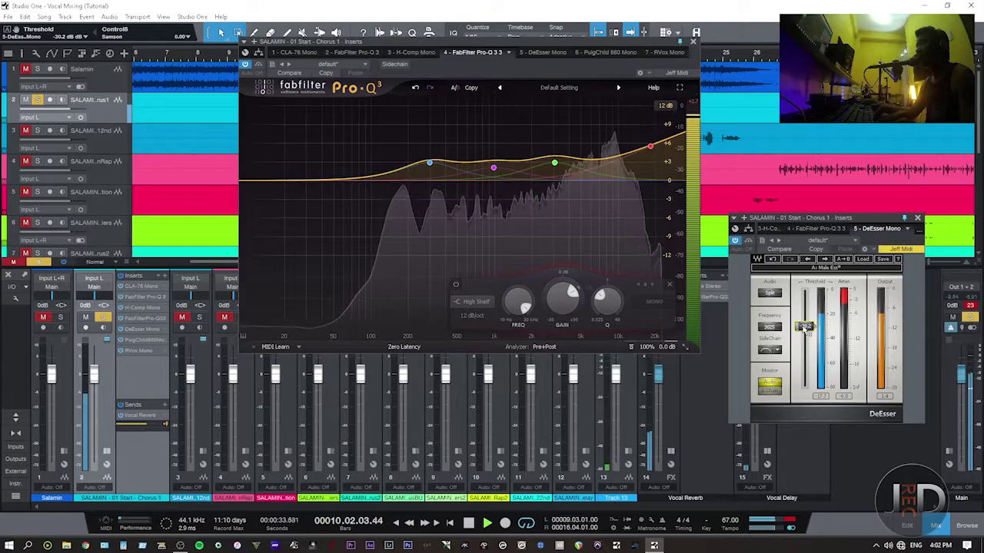
key(space)
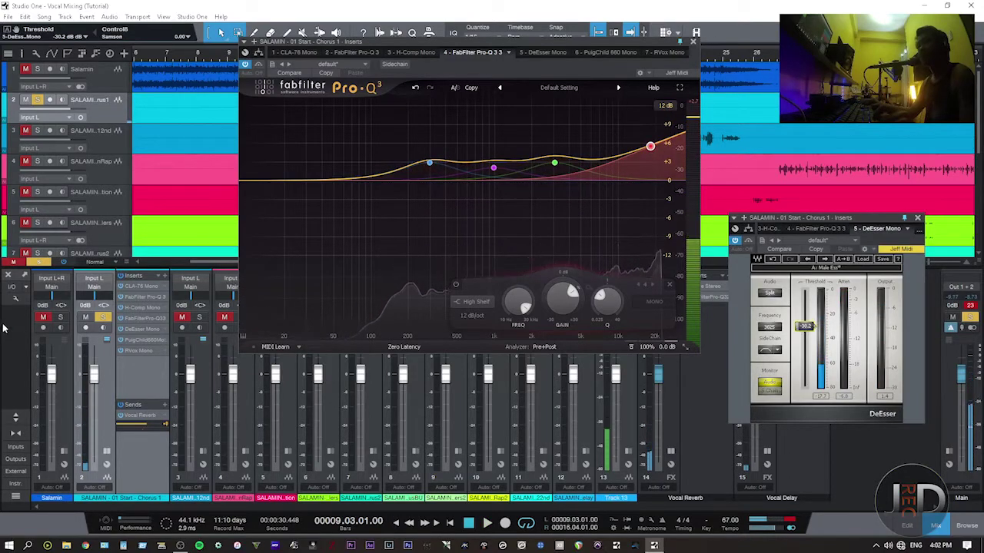
- Solo the Salamin backing track with the vocal and compare the mix with the DeEsser bypassed and active
click(62, 318)
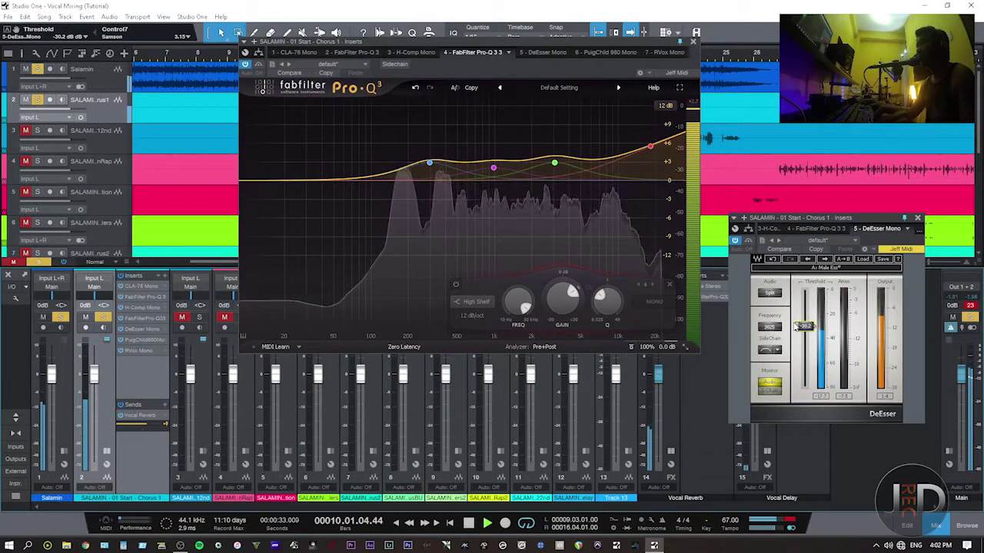
key(space)
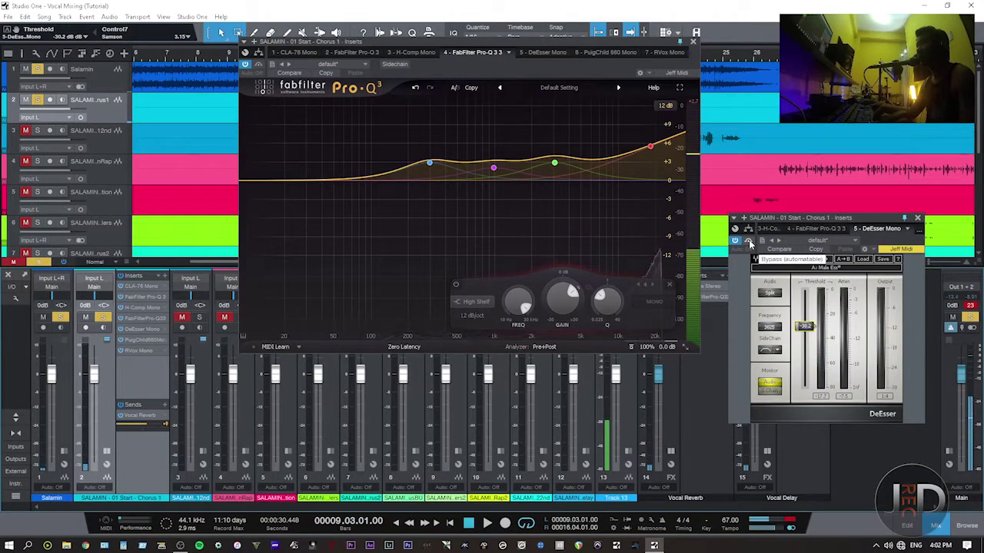
click(750, 243)
key(space)
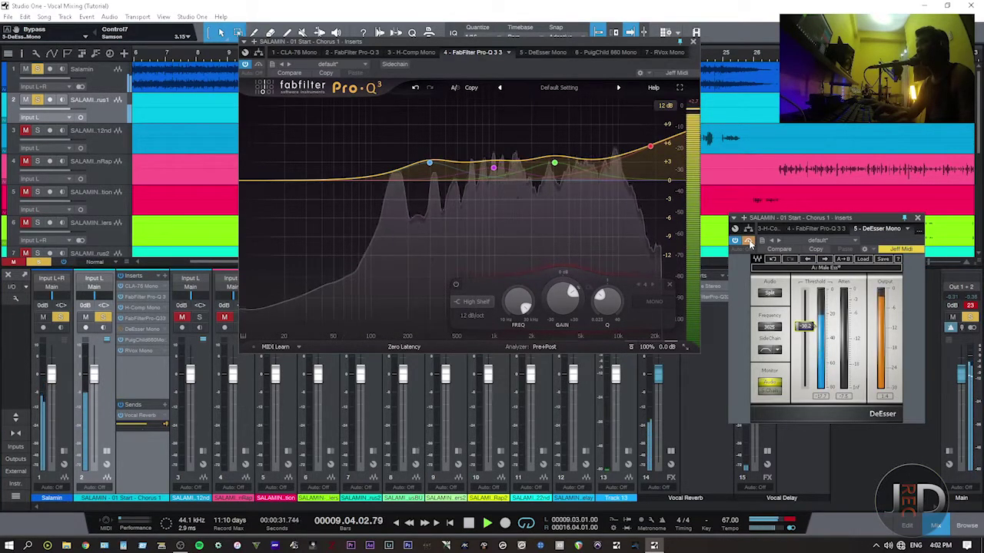
key(space)
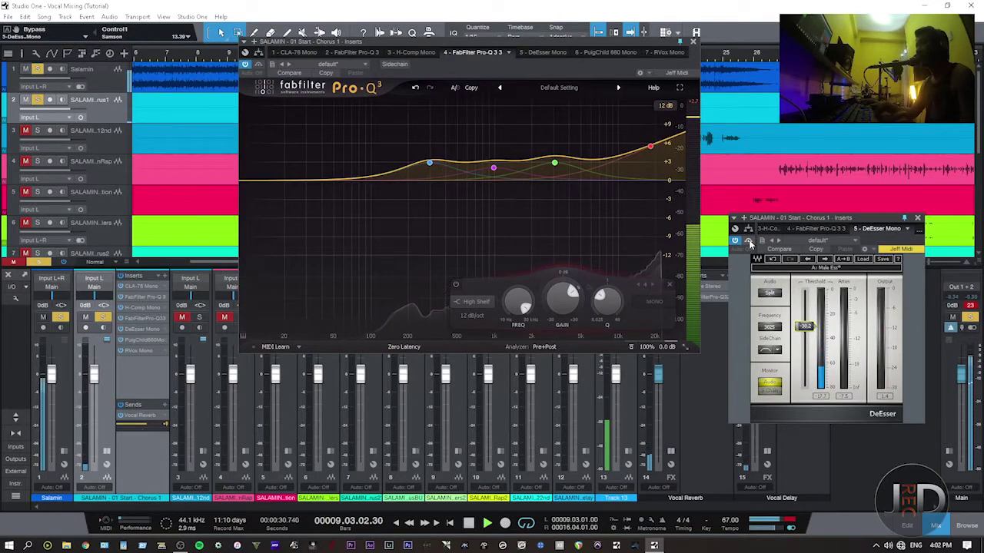
key(space)
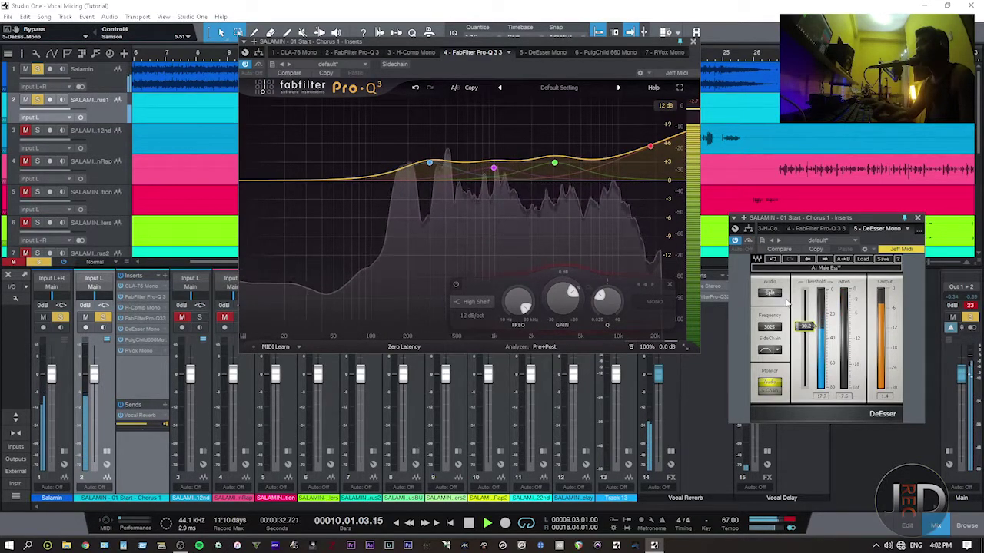
key(space)
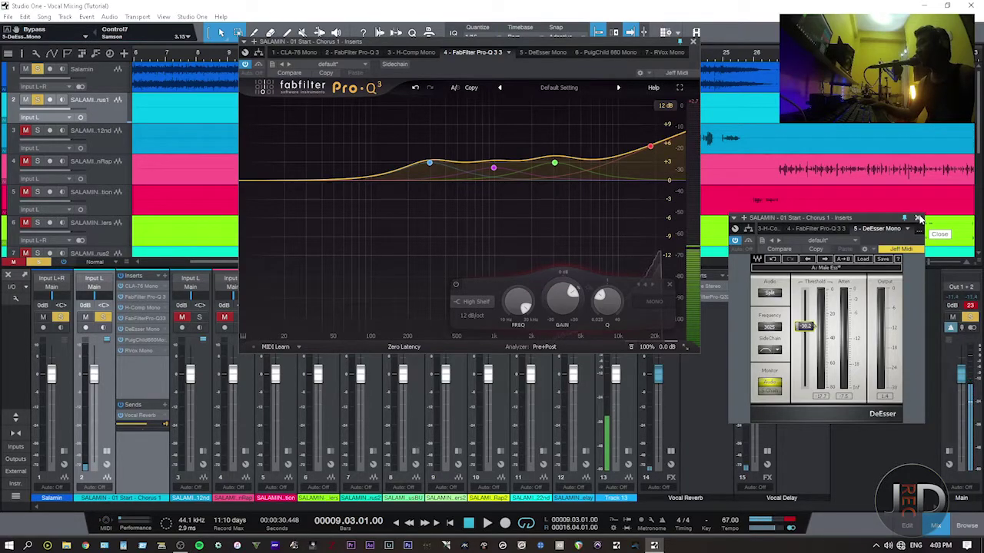
key(space)
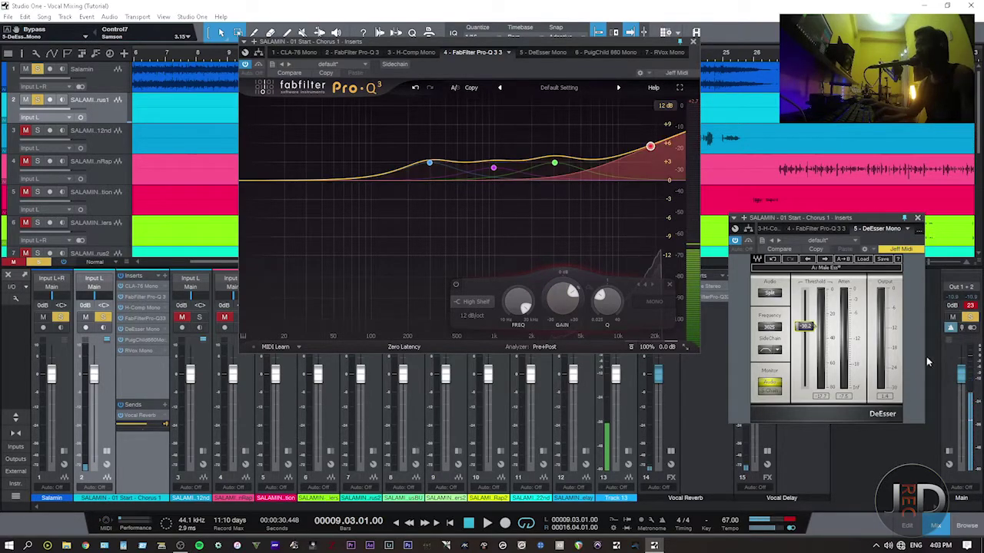
- Play the vocal without the backing track and lower the DeEsser threshold to -38.0 dB
mouse_move(804, 326)
mouse_down()
mouse_move(806, 345)
mouse_move(805, 338)
mouse_up()
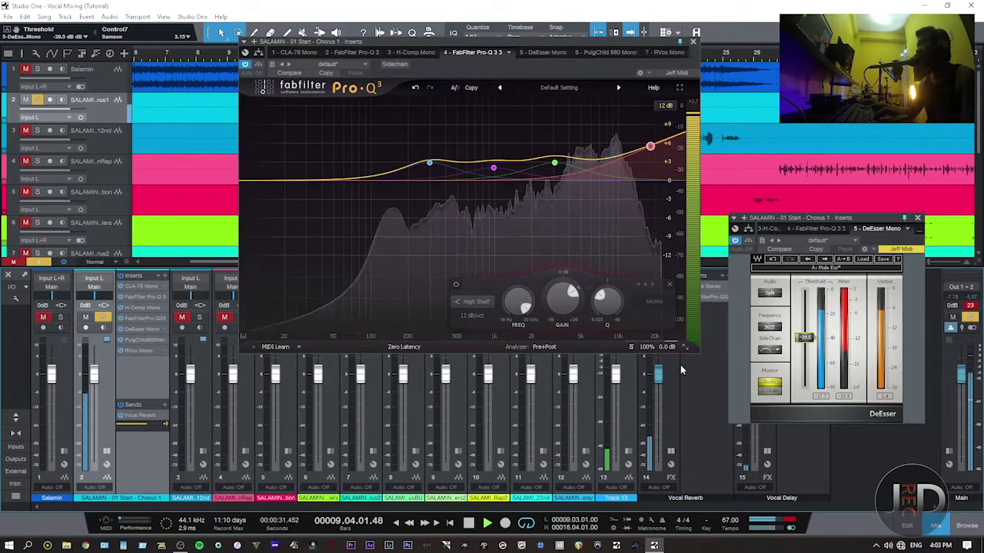
drag(812, 344, 812, 341)
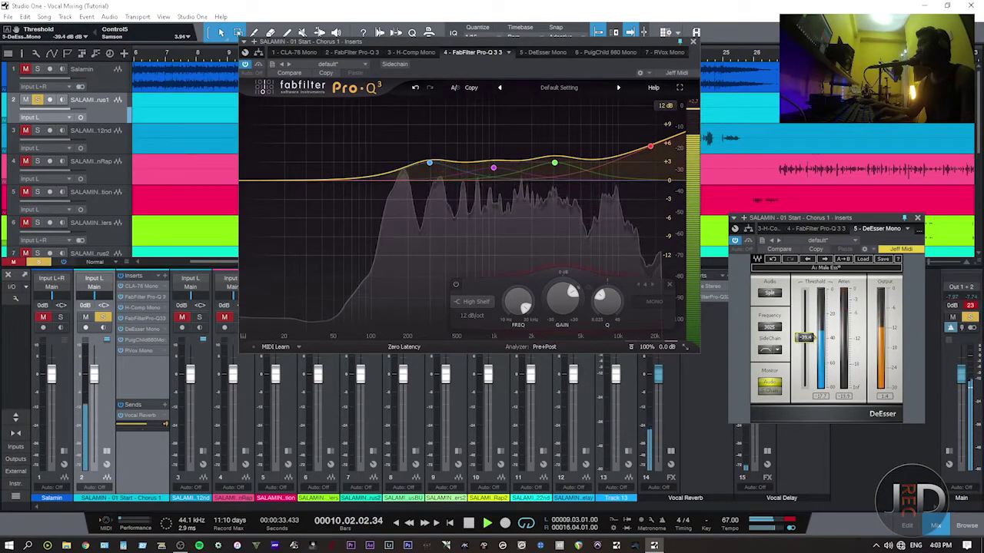
click(544, 347)
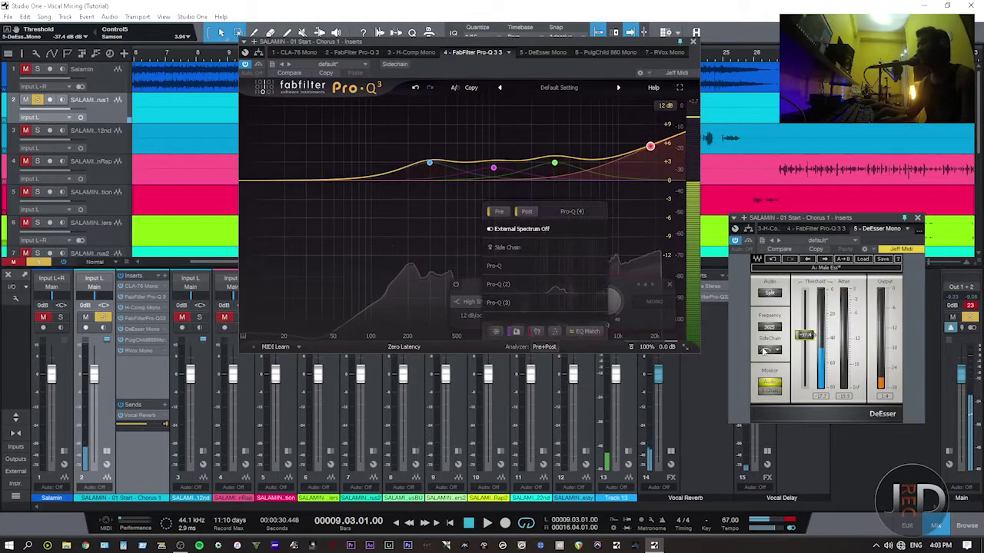
click(461, 226)
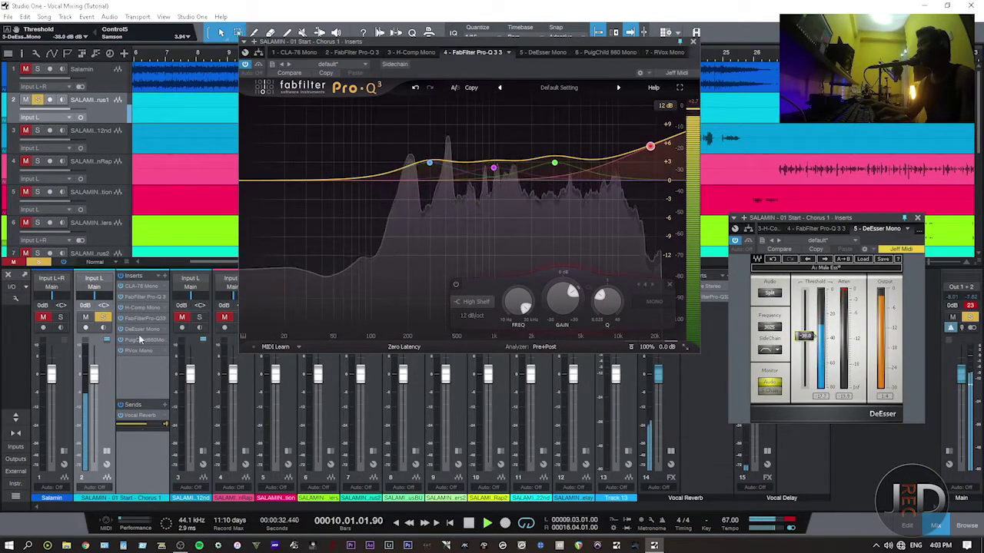
- Bring the Salamin backing track back in and fine-tune the DeEsser threshold to -37.3 dB during playback
click(44, 318)
click(60, 317)
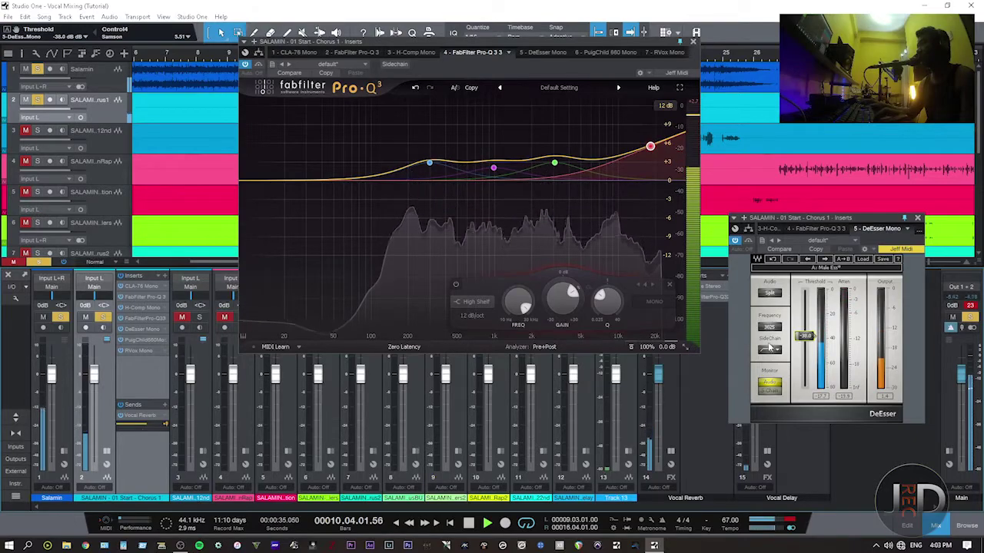
key(space)
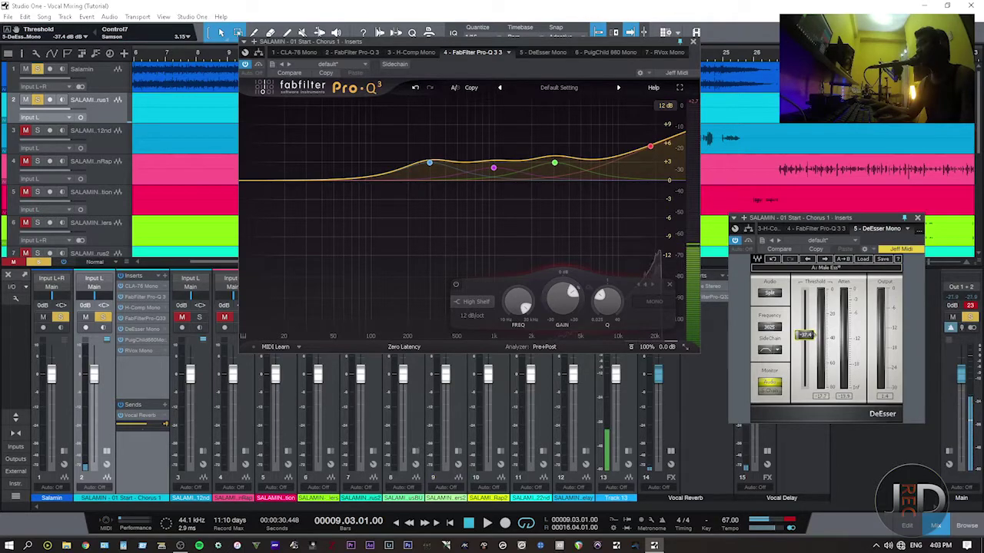
key(space)
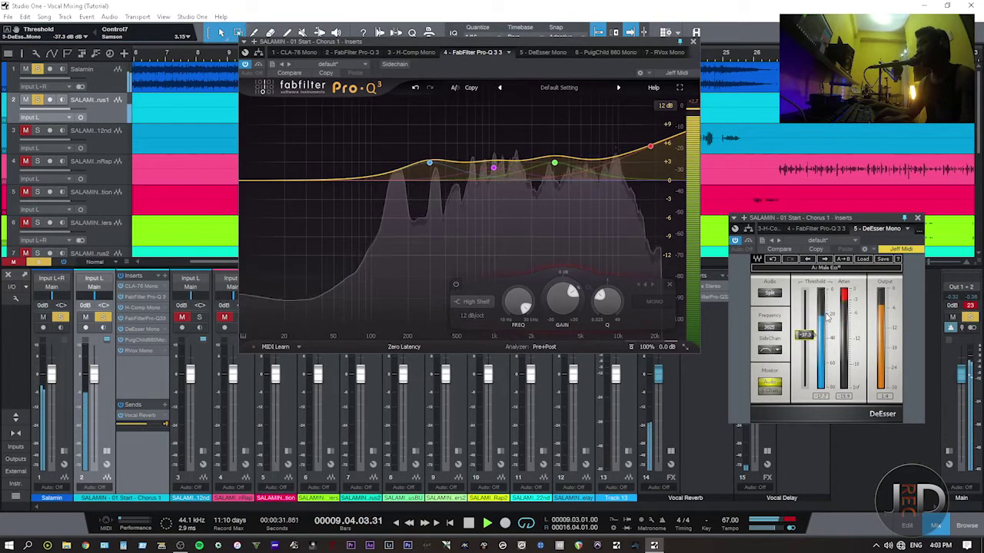
key(space)
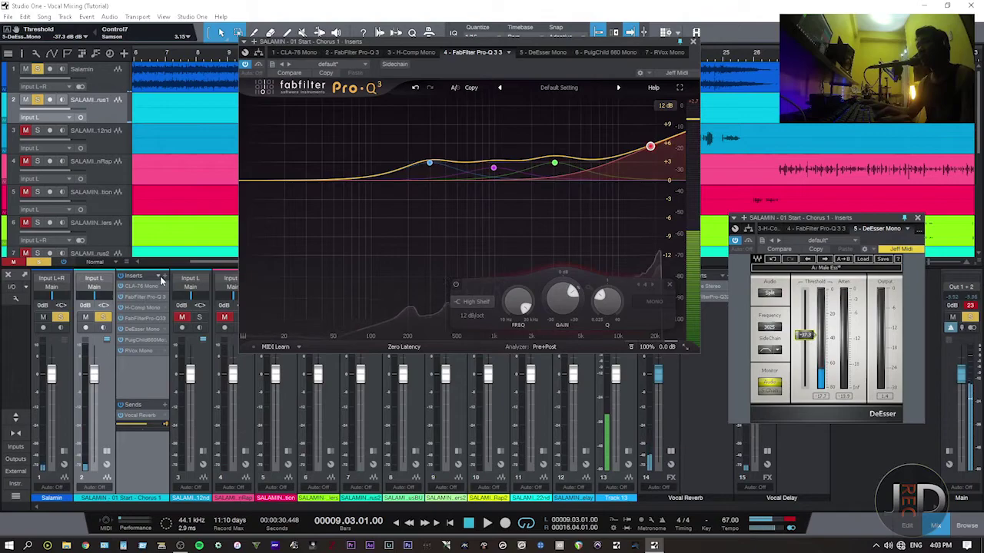
- Add an API-550B Mono equalizer to the Chorus 1 inserts
click(165, 275)
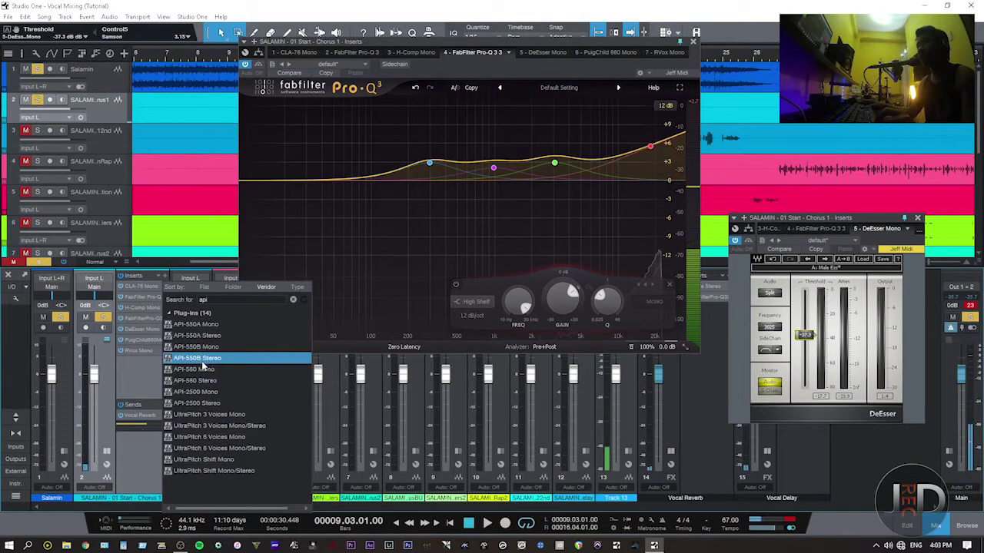
double_click(198, 351)
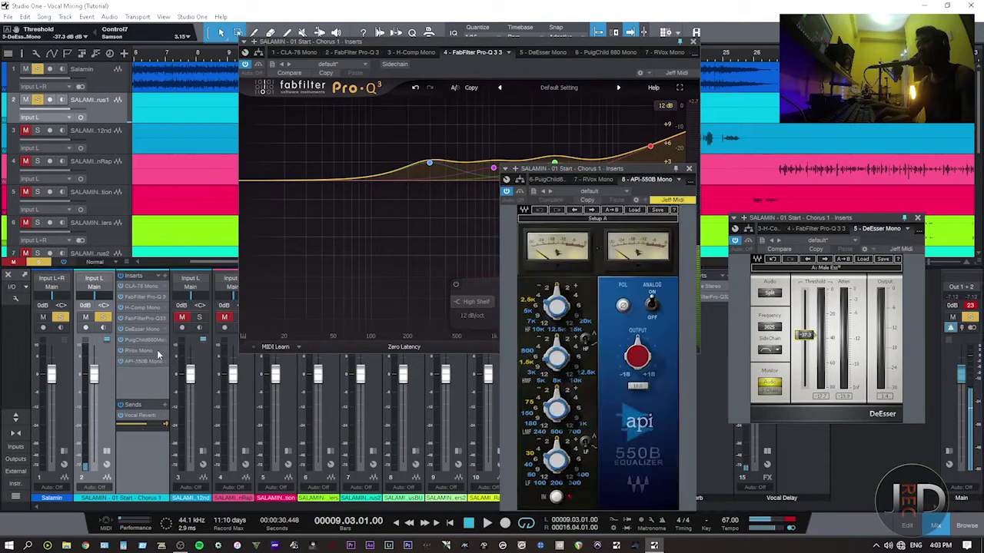
- Place the API-550B directly after the DeEsser in the Chorus 1 inserts and set its high-mid frequency to 5 kHz
drag(139, 349, 140, 339)
drag(555, 358, 555, 354)
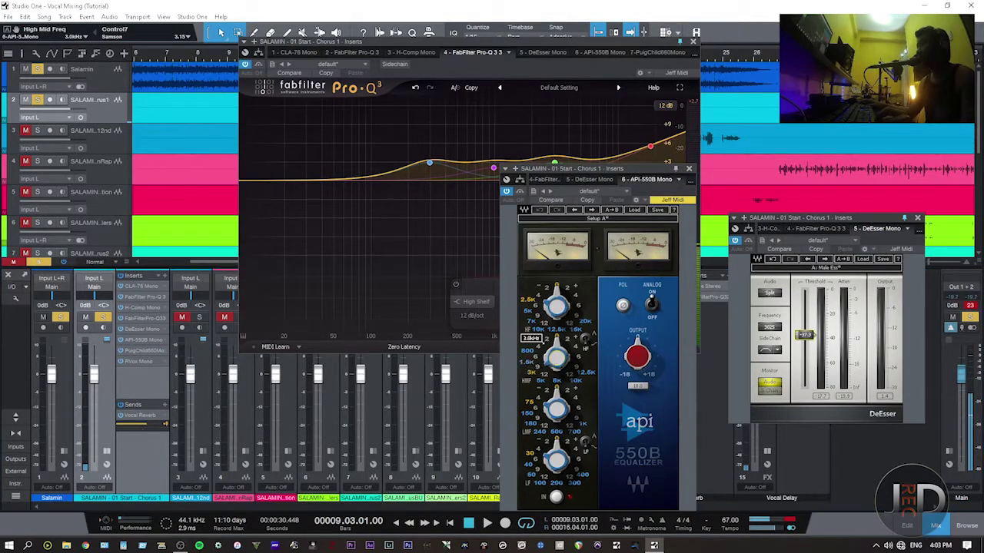
- Take the Salamin backing track out of solo and compare the lead vocal with the API-550B bypassed and active
click(60, 317)
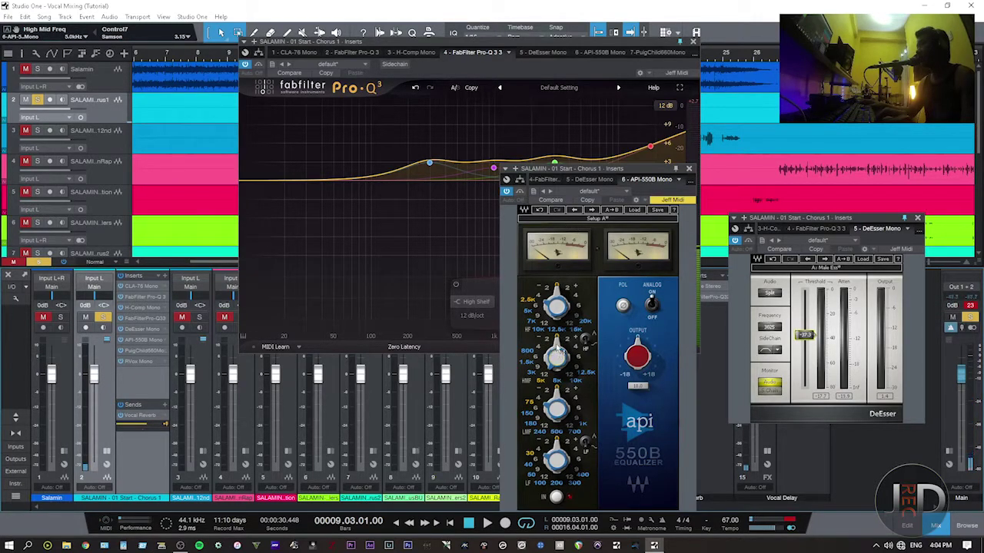
mouse_move(589, 344)
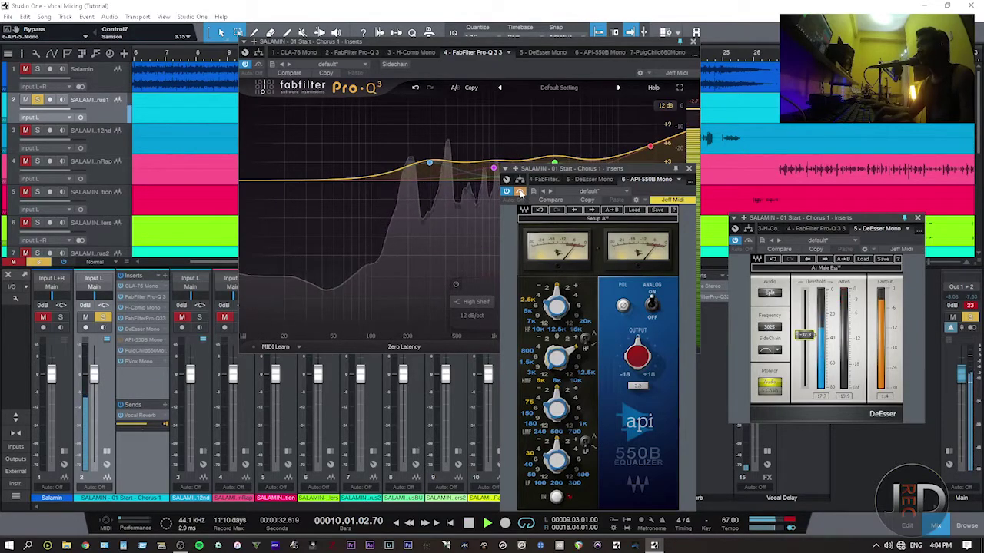
key(space)
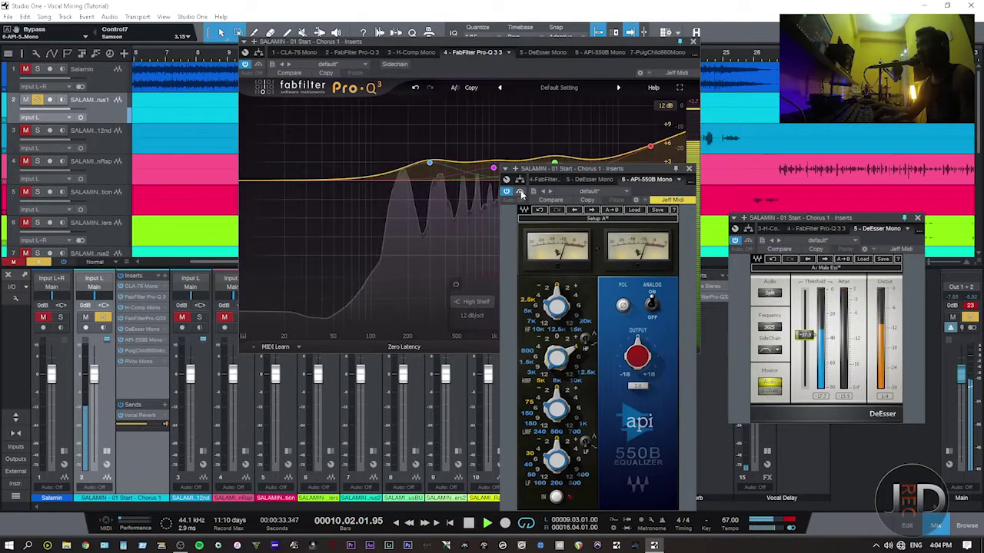
key(space)
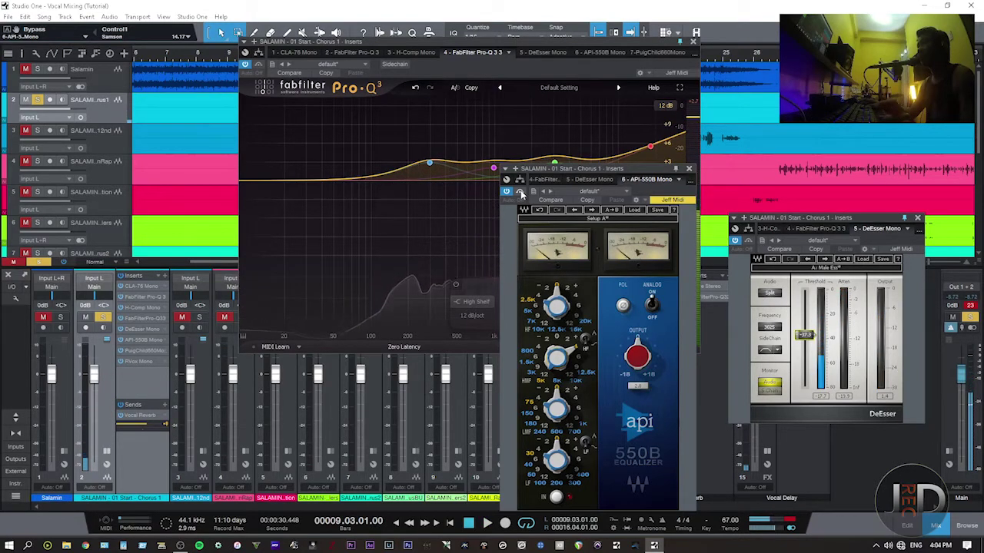
- Solo the Salamin backing track with the vocal again and audition the API-550B bypassed and active in the mix
click(61, 317)
key(space)
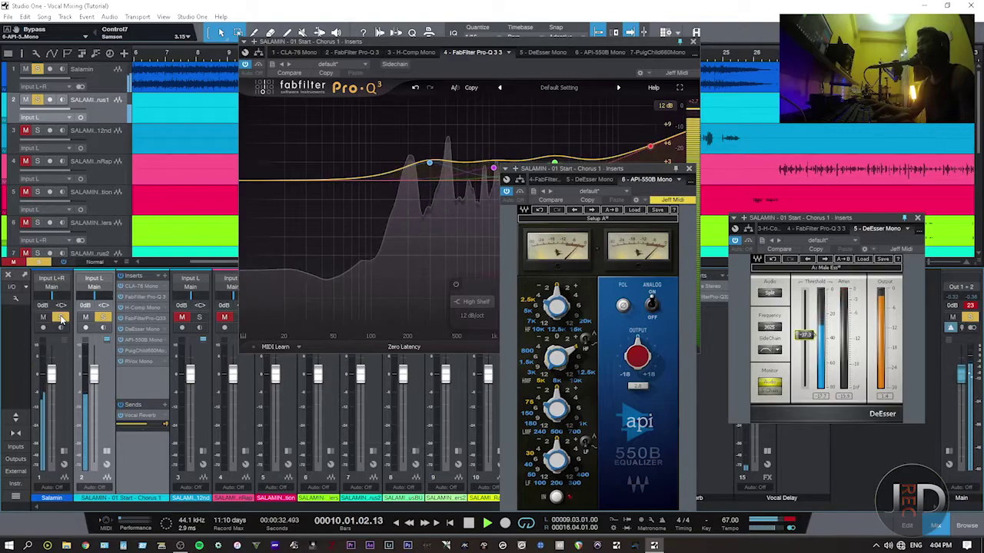
key(space)
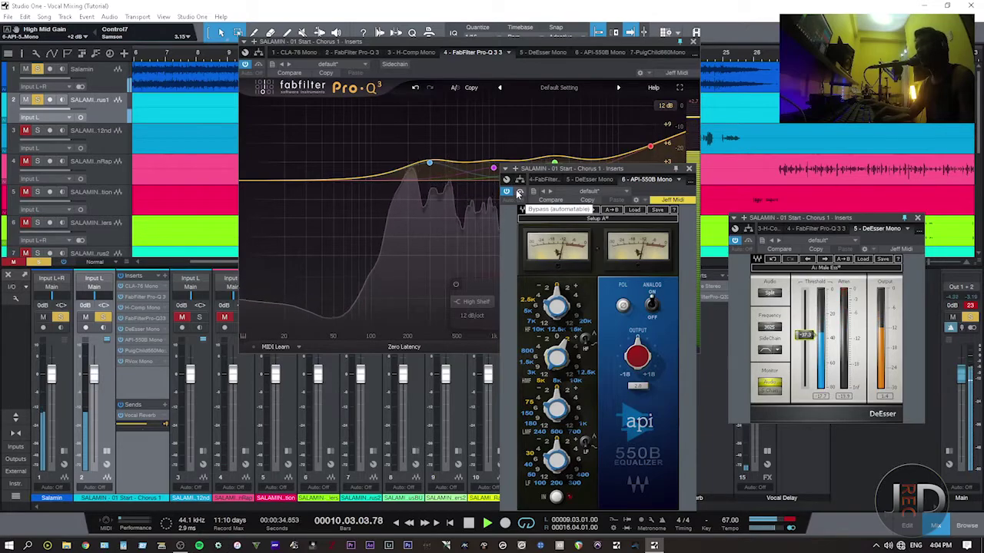
click(519, 192)
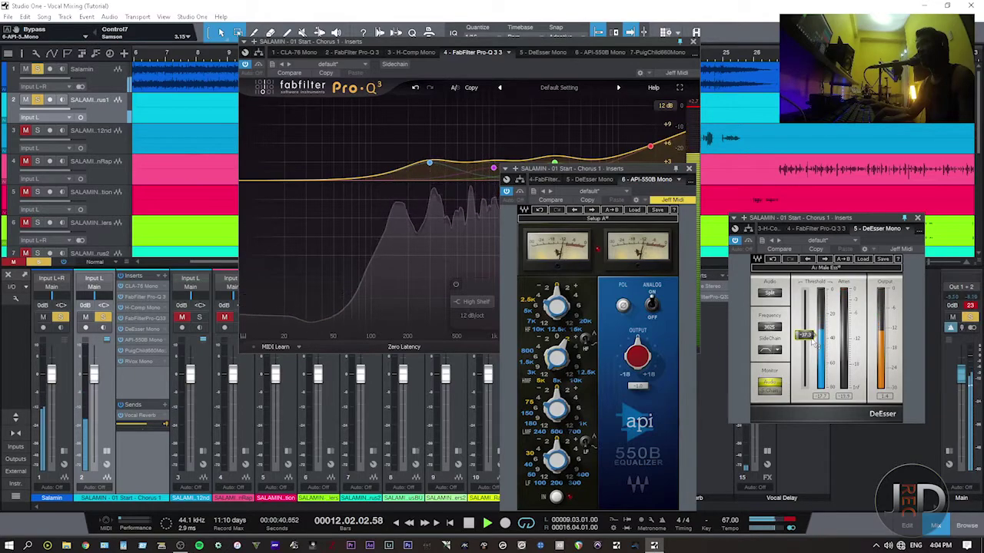
- Set the DeEsser threshold to -32.0 dB and play the vocal with the backing track
key(space)
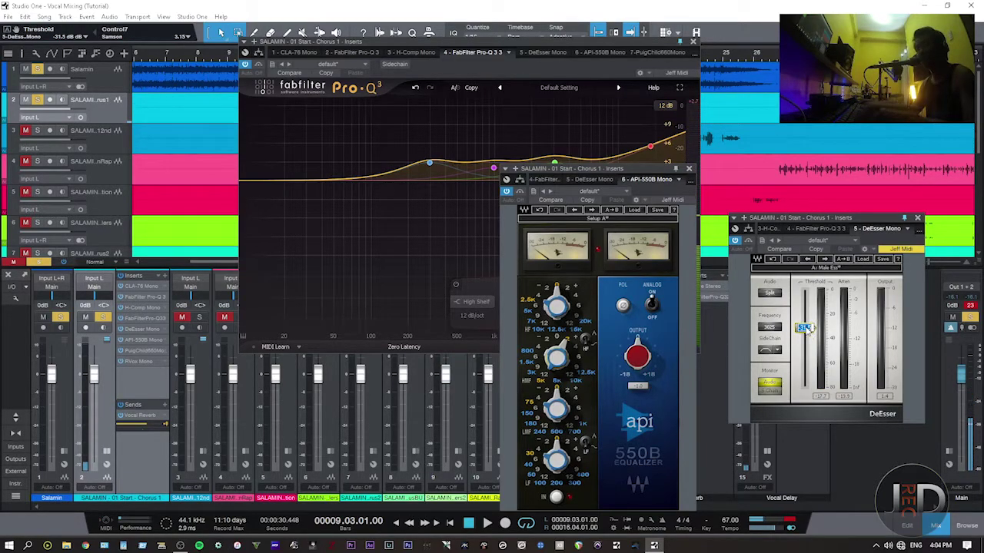
key(space)
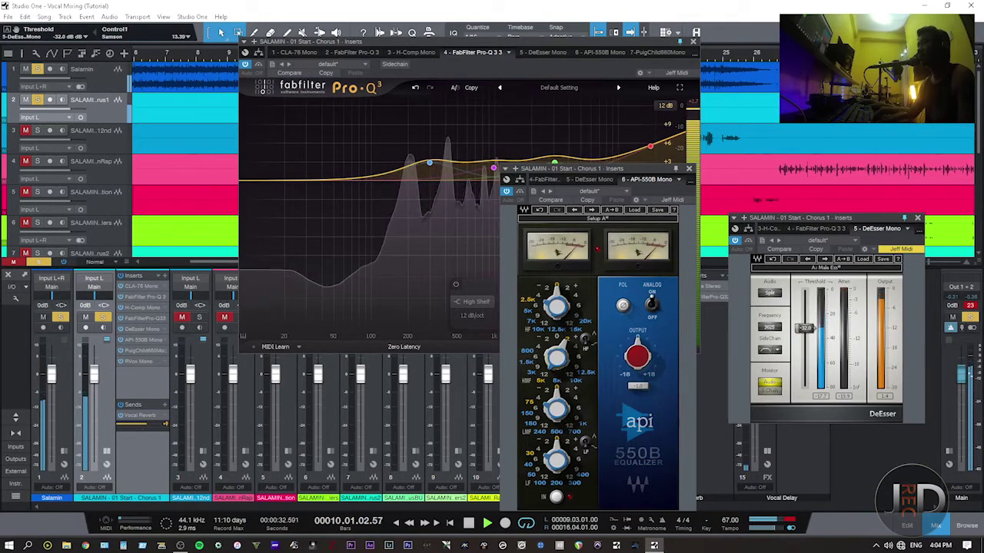
key(space)
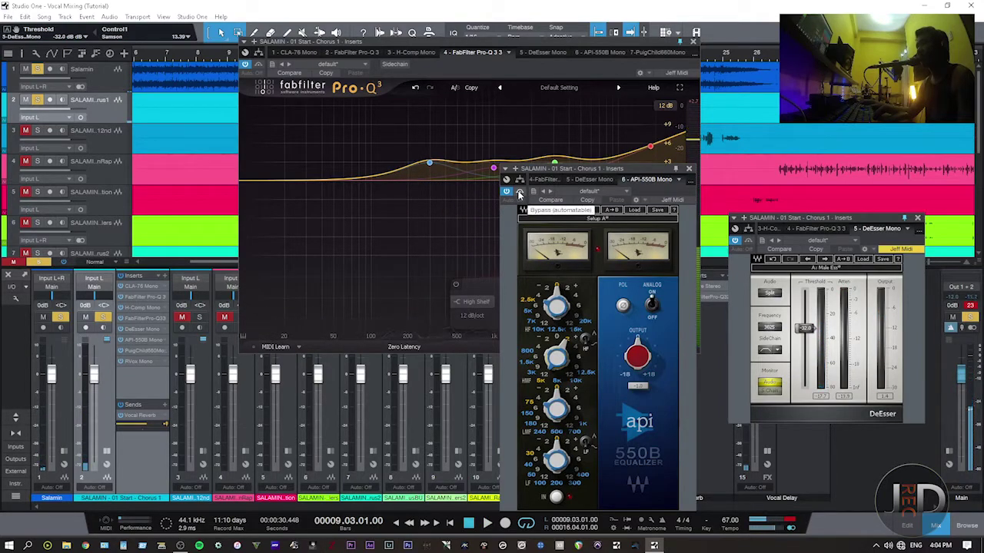
- Compare the API-550B bypassed and active during playback and set its high-mid gain to +4 dB
click(519, 193)
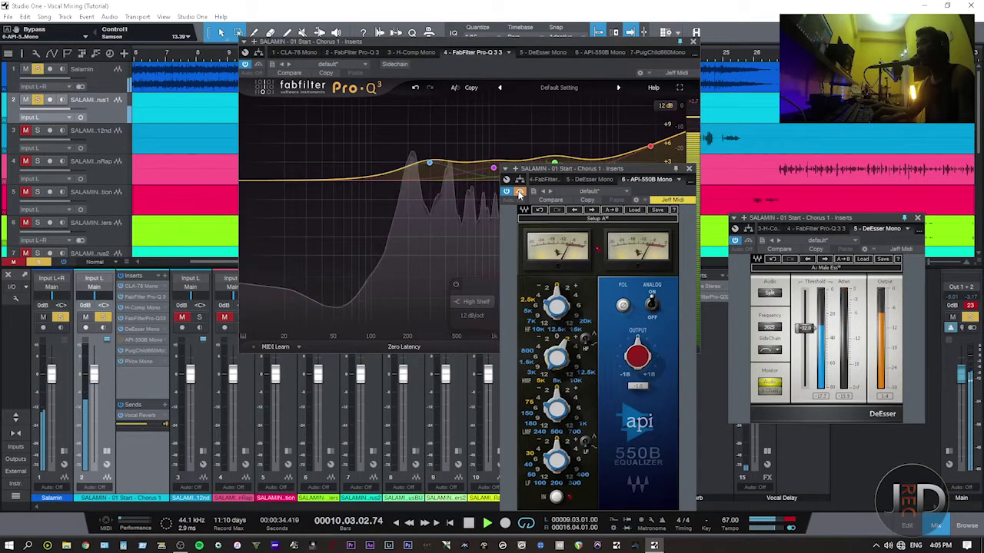
key(space)
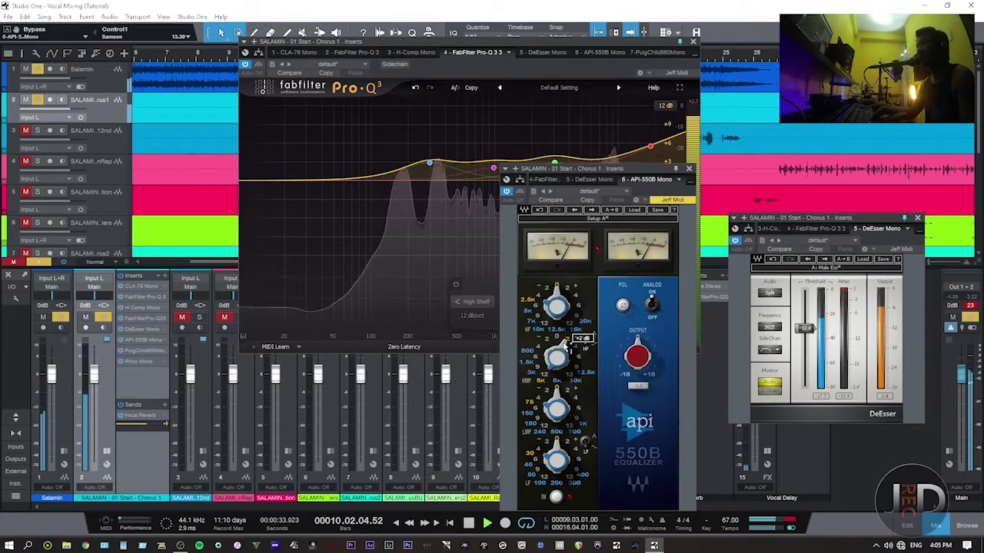
key(space)
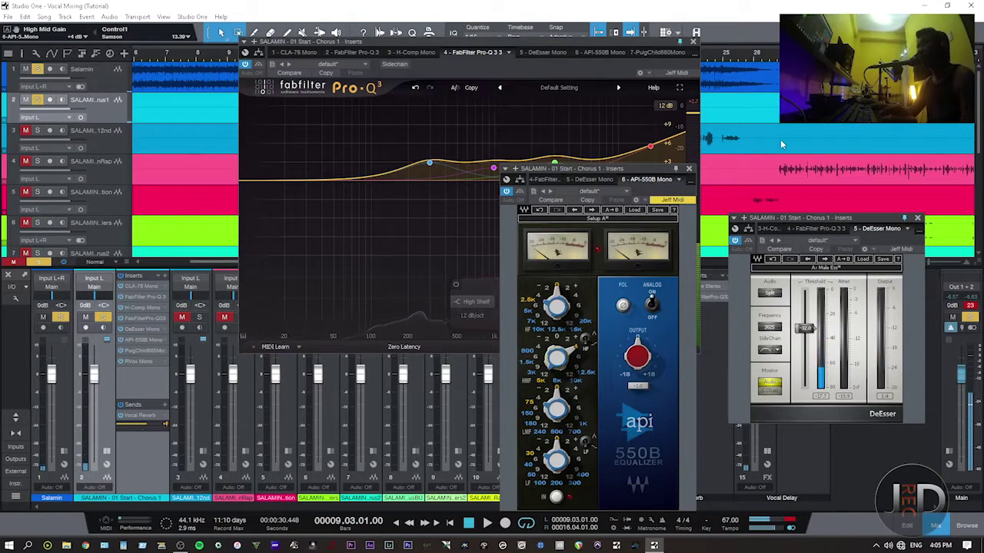
- Close the API-550B window and remove the equalizer from the Chorus 1 inserts
click(689, 169)
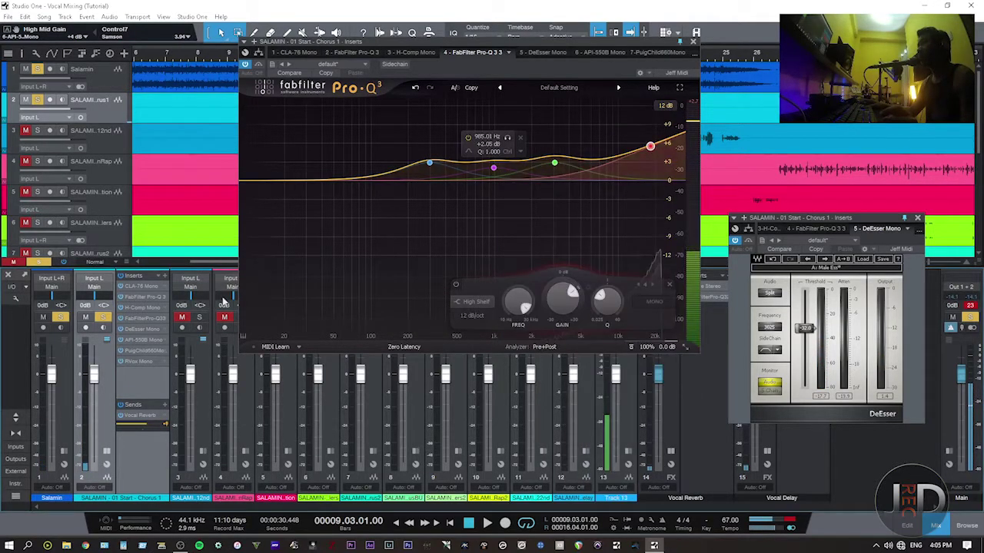
right_click(132, 345)
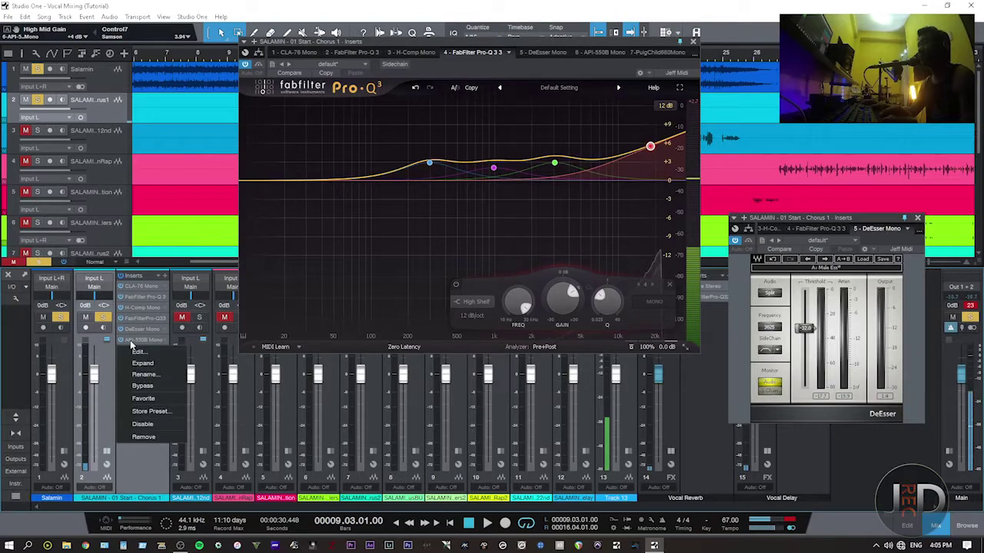
click(143, 437)
- Add a PuigTec EQP1A Mono equalizer to the Chorus 1 inserts and place it directly after the DeEsser
click(164, 278)
text(p)
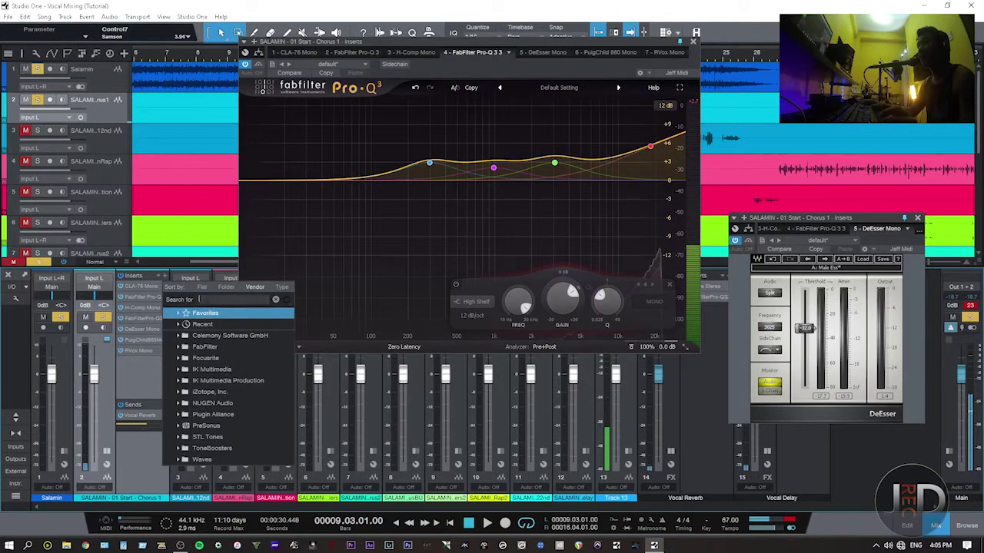
text(ui)
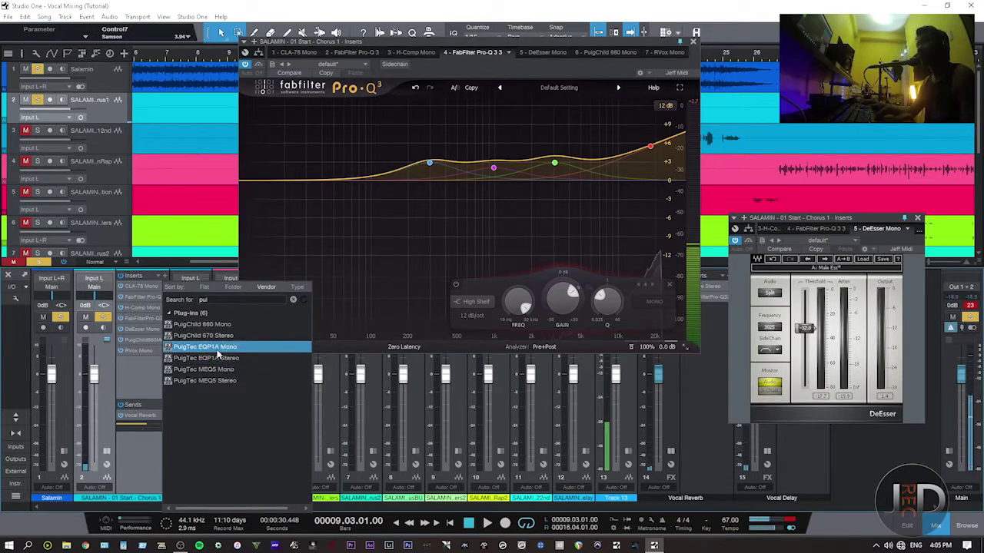
click(217, 350)
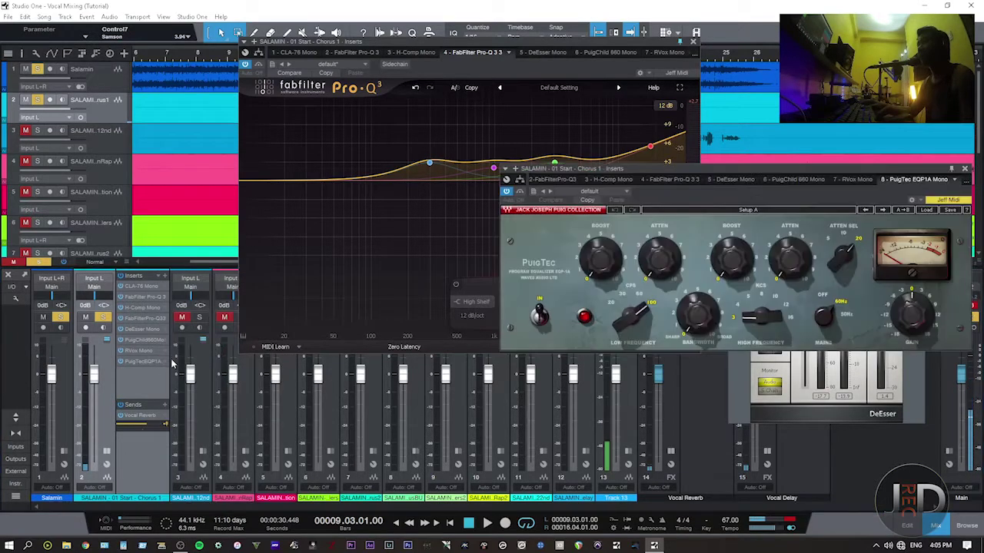
drag(142, 344, 142, 338)
- On the PuigTec EQP1A, set the high frequency to 12 kHz with a boost of about 4.9 and a high attenuation of 2.0
drag(776, 329, 736, 269)
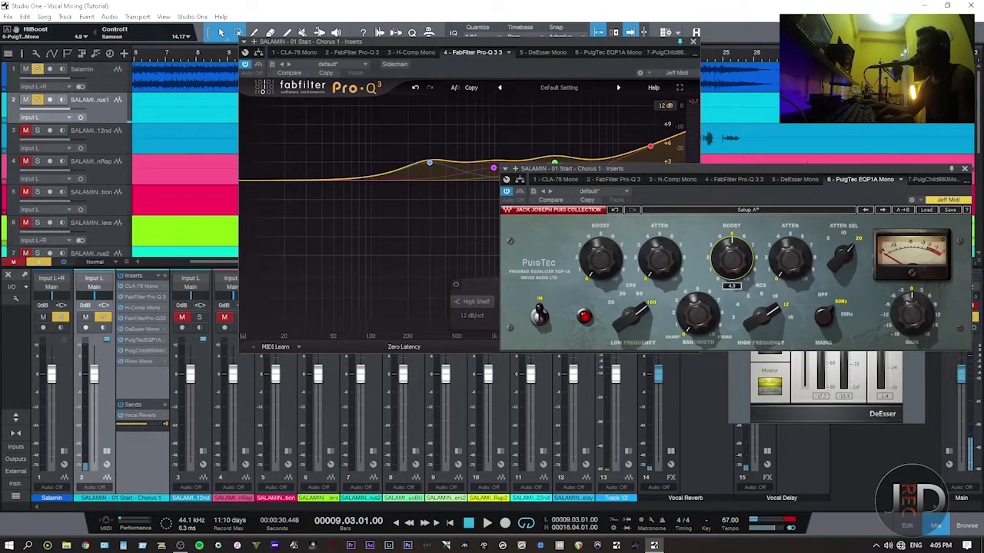
drag(794, 277, 794, 272)
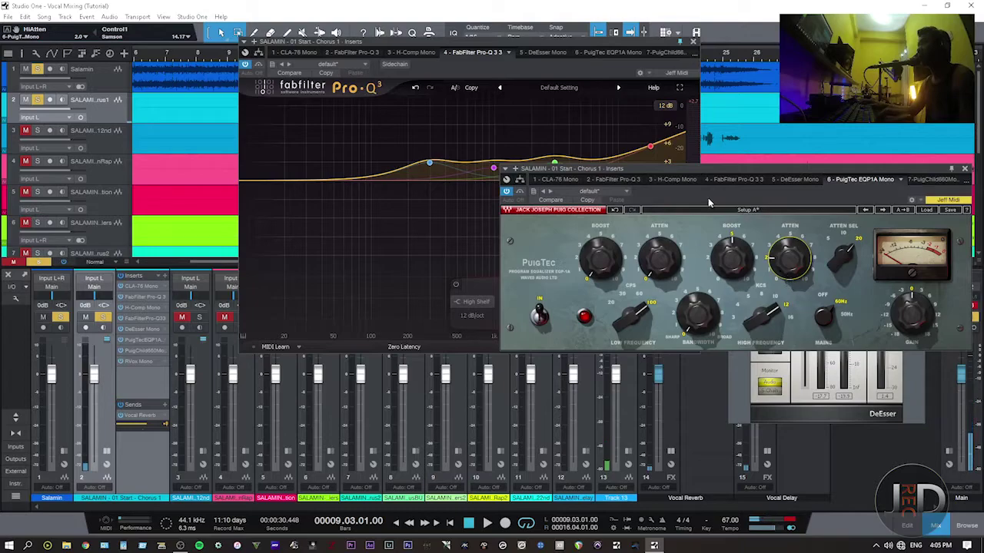
drag(737, 166, 522, 230)
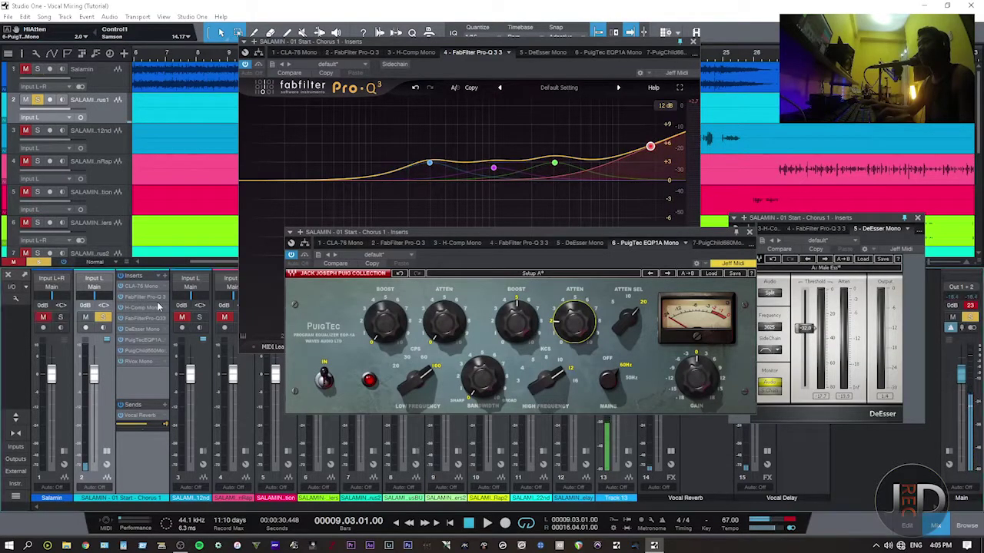
- Play the vocal without the backing track and compare it with the PuigTec EQP1A bypassed and active
click(305, 255)
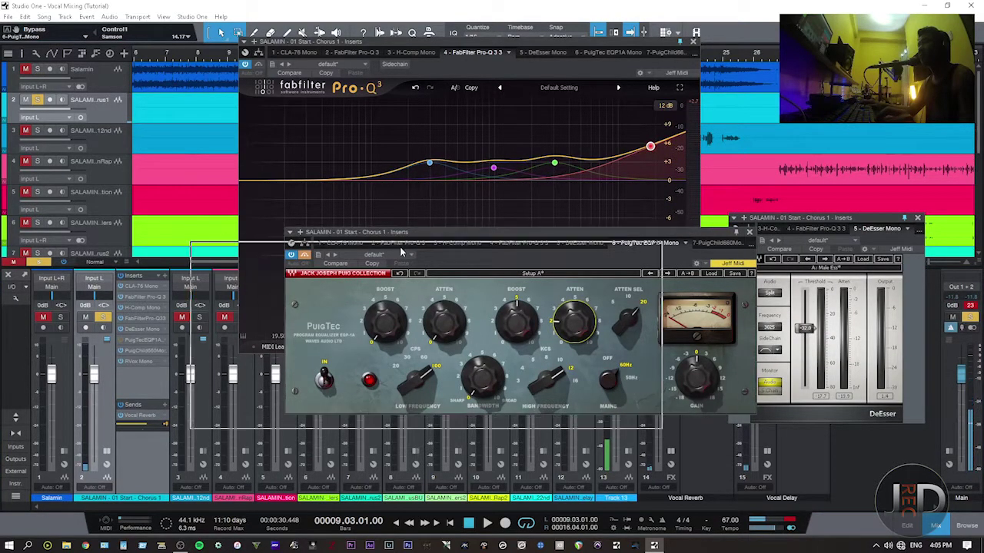
drag(494, 235, 398, 249)
key(space)
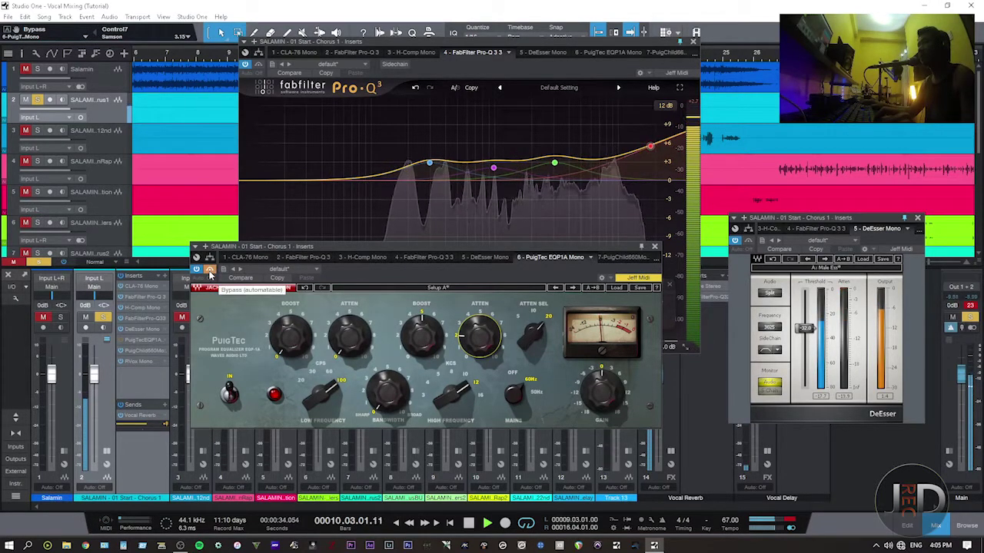
click(209, 272)
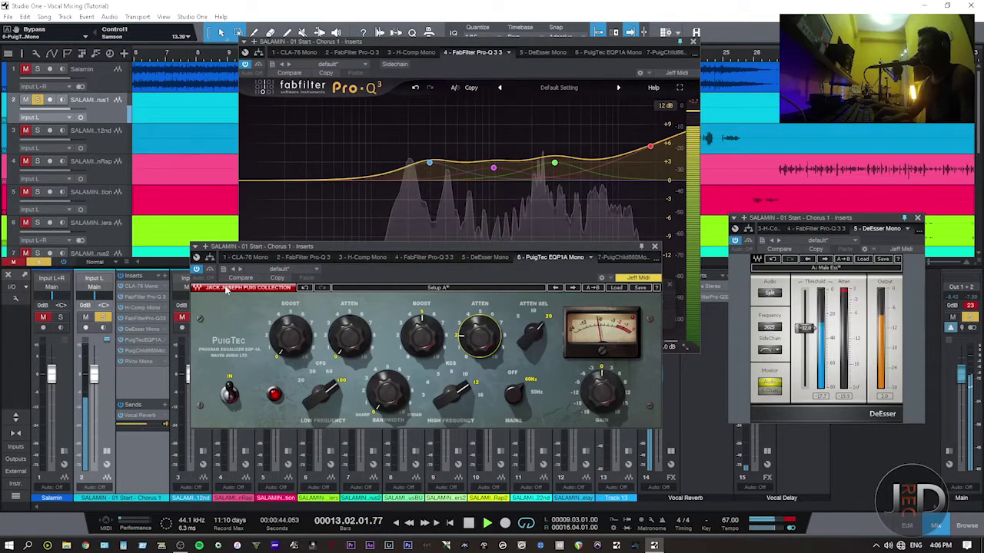
key(space)
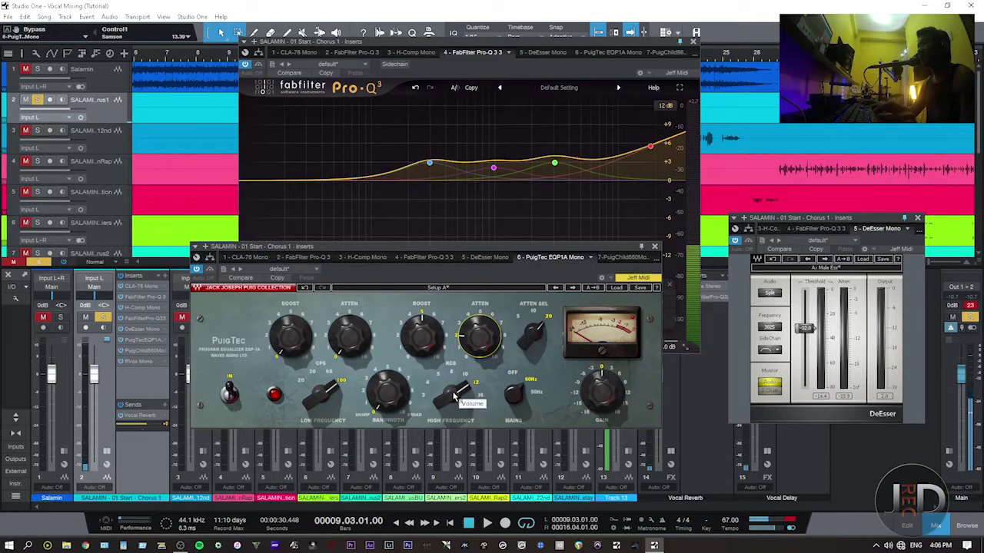
- Set the PuigTec EQP1A high frequency to 16 kHz and audition the equalizer on the vocal alone
scroll(453, 394, down, 1)
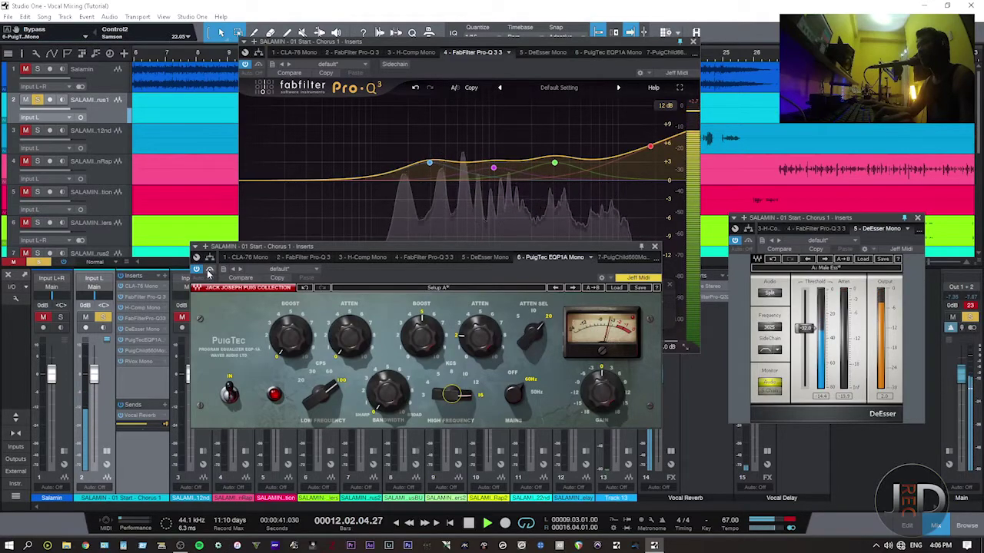
key(space)
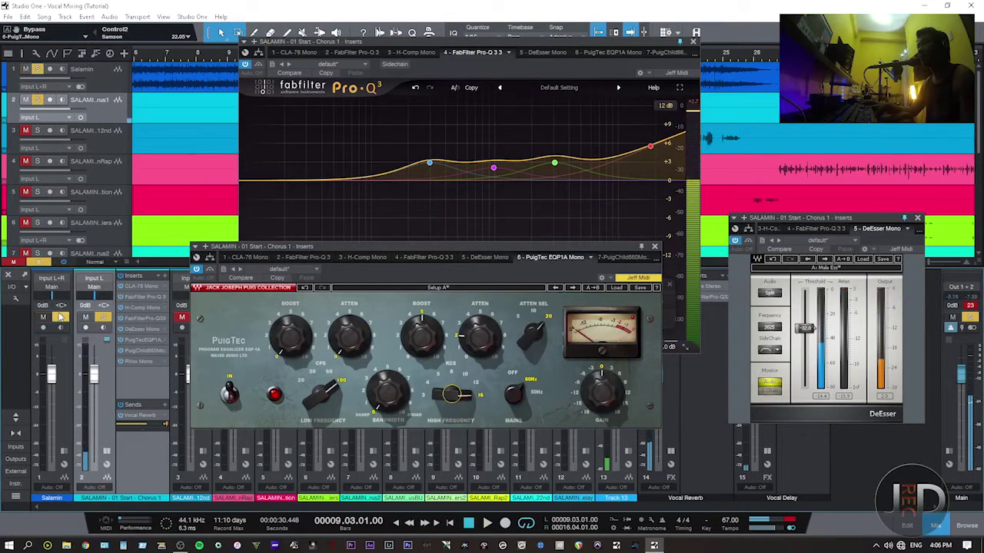
- Play the vocal with the Salamin backing track and raise the Pro-Q 3 band at 985 Hz to +2.30 dB
key(space)
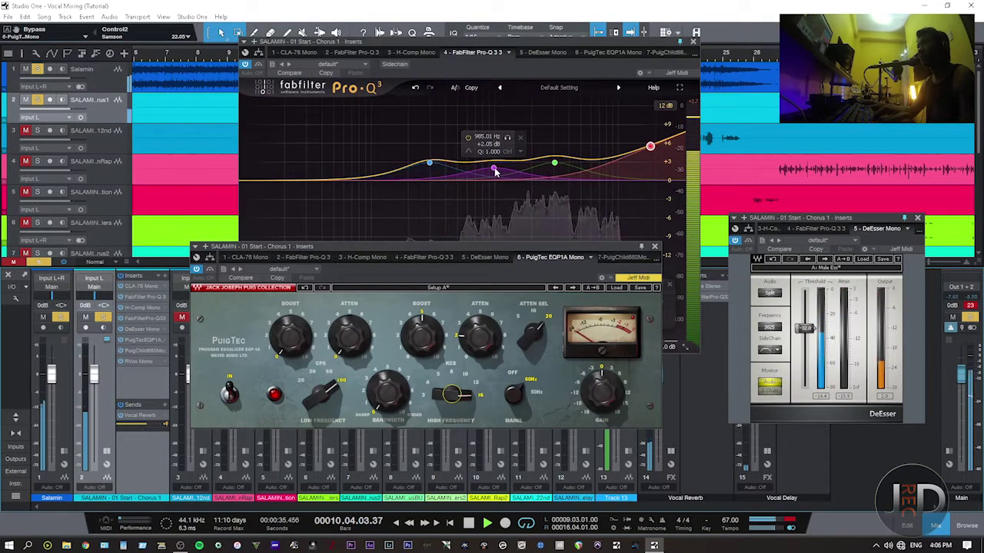
drag(495, 172, 494, 167)
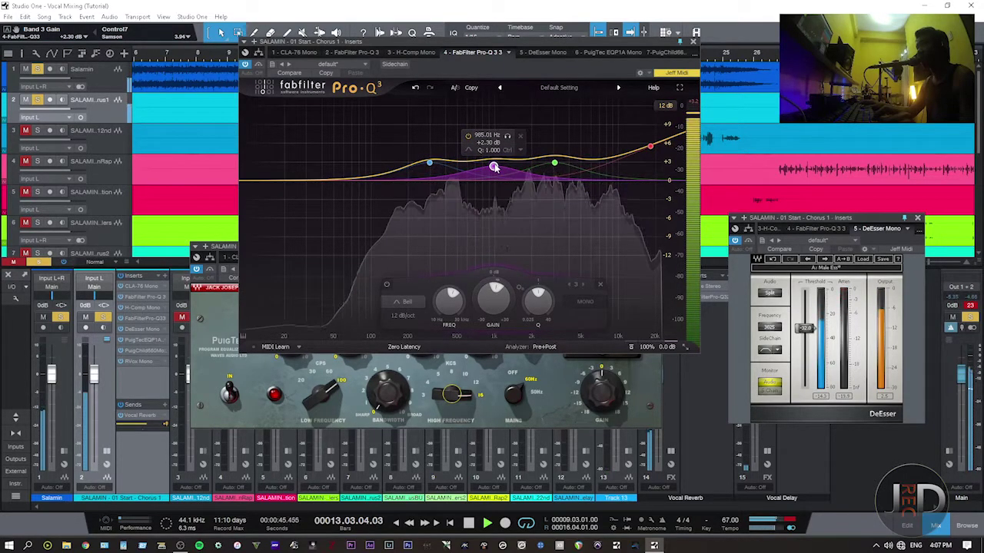
- Compare 12 kHz and 16 kHz as the PuigTec high frequency, keep 16 kHz, and set the high boost to about 5.3
click(476, 385)
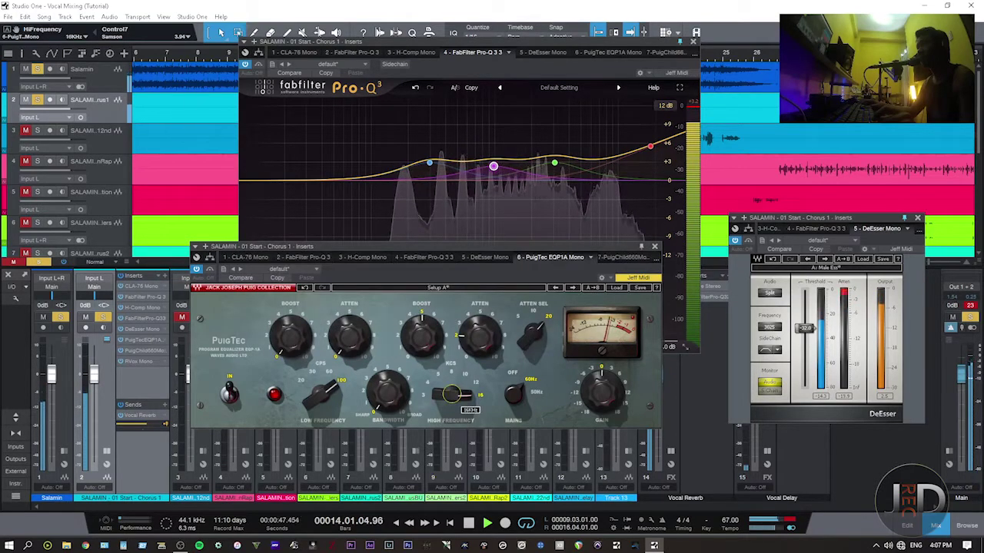
drag(465, 401, 466, 404)
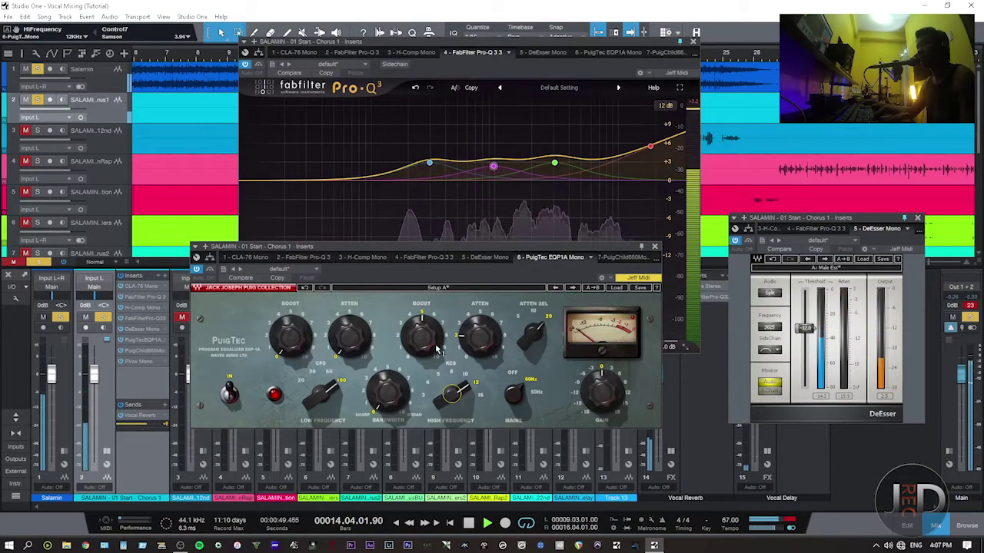
drag(422, 338, 421, 335)
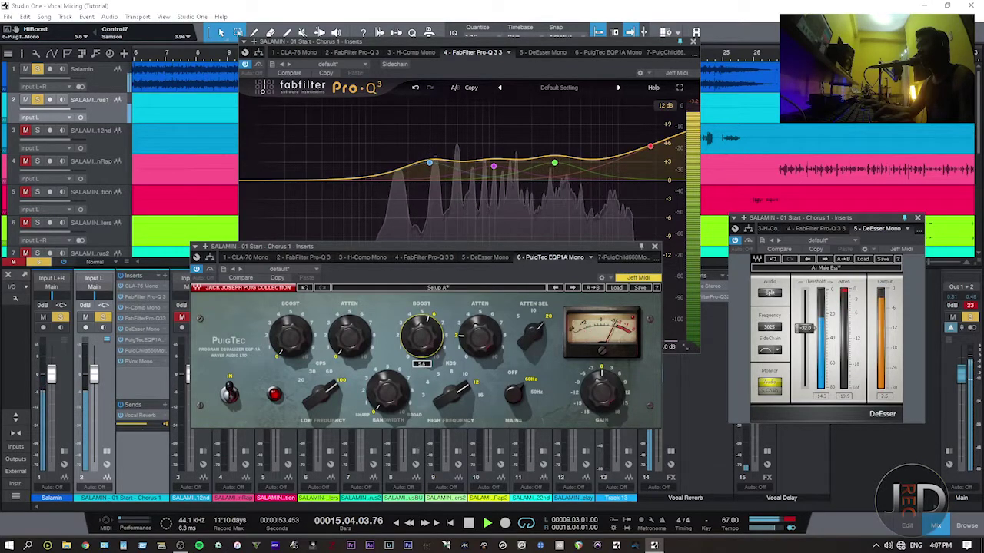
scroll(456, 395, up, 1)
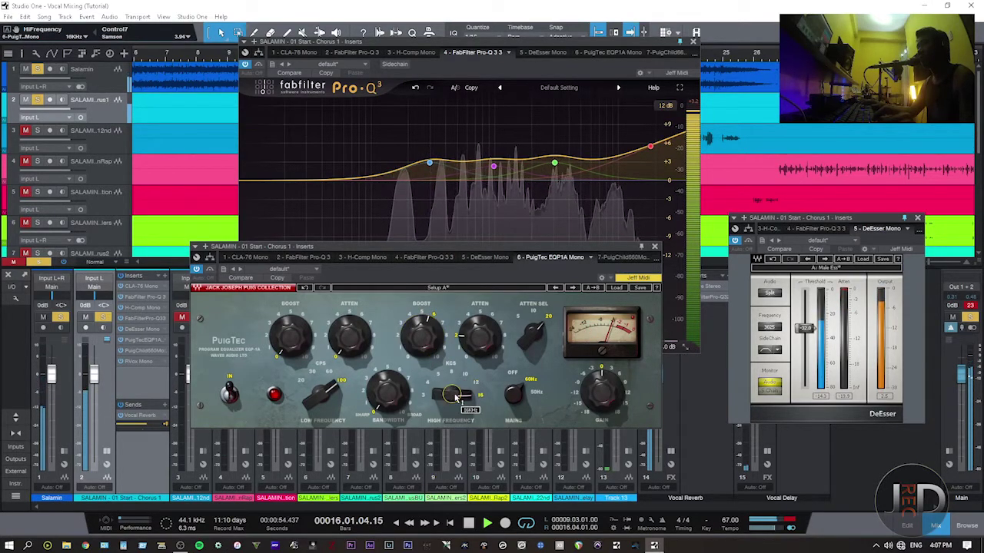
click(425, 346)
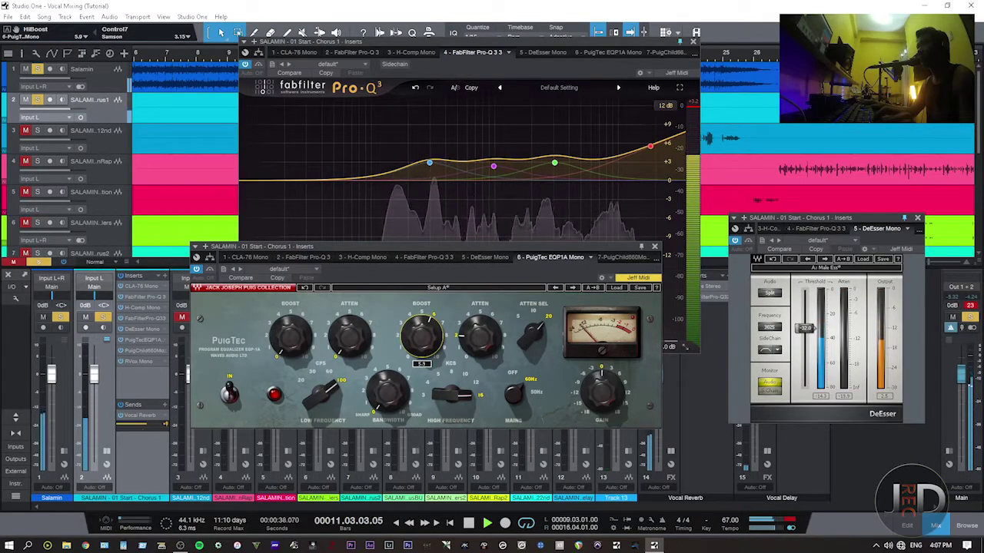
- Play the vocal with the backing track and compare it with the second Pro-Q 3, DeEsser and PuigTec EQP1A active and bypassed
click(650, 146)
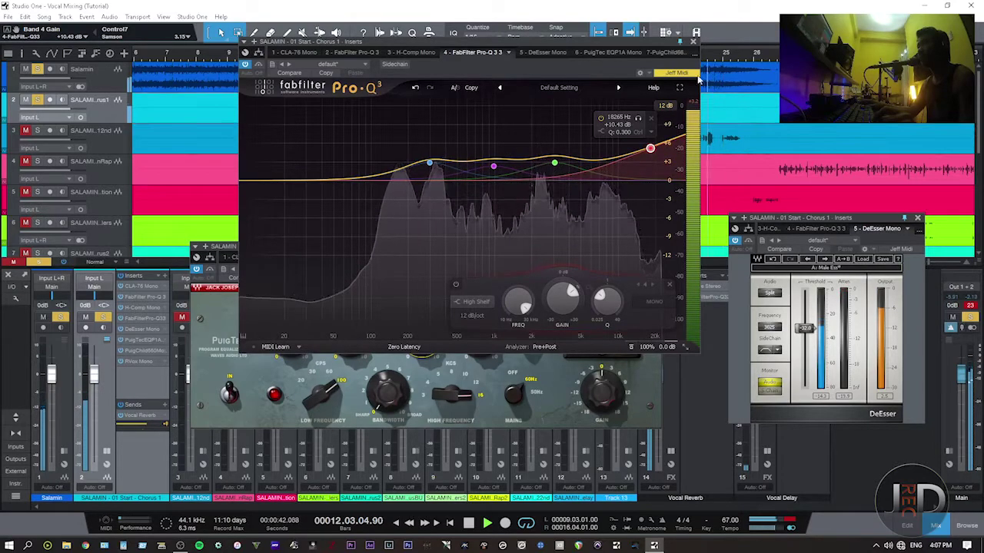
drag(449, 41, 442, 13)
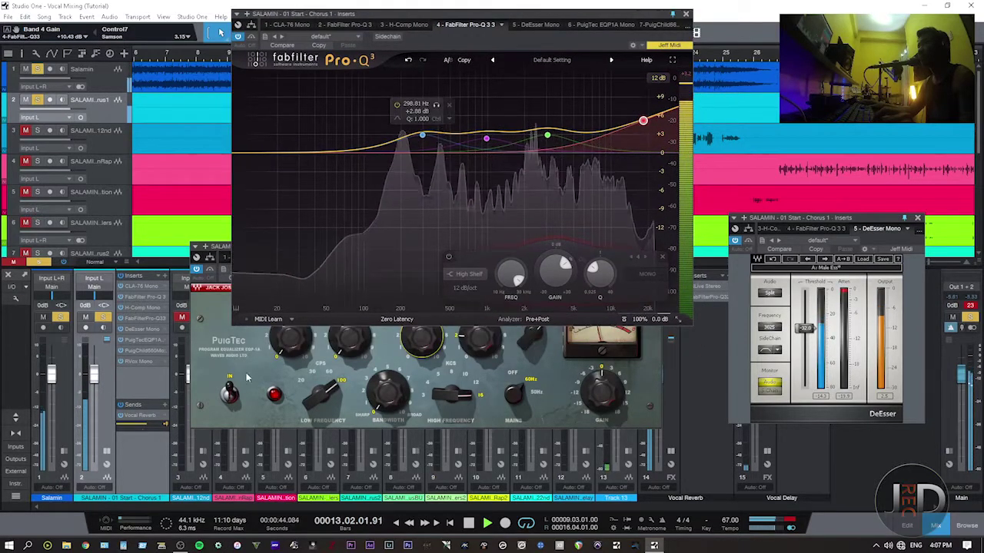
key(space)
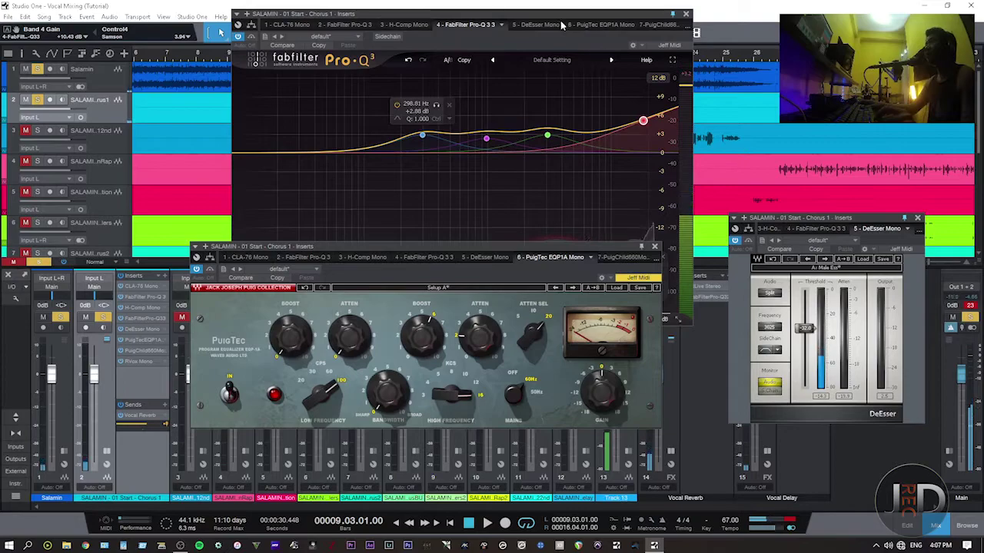
key(space)
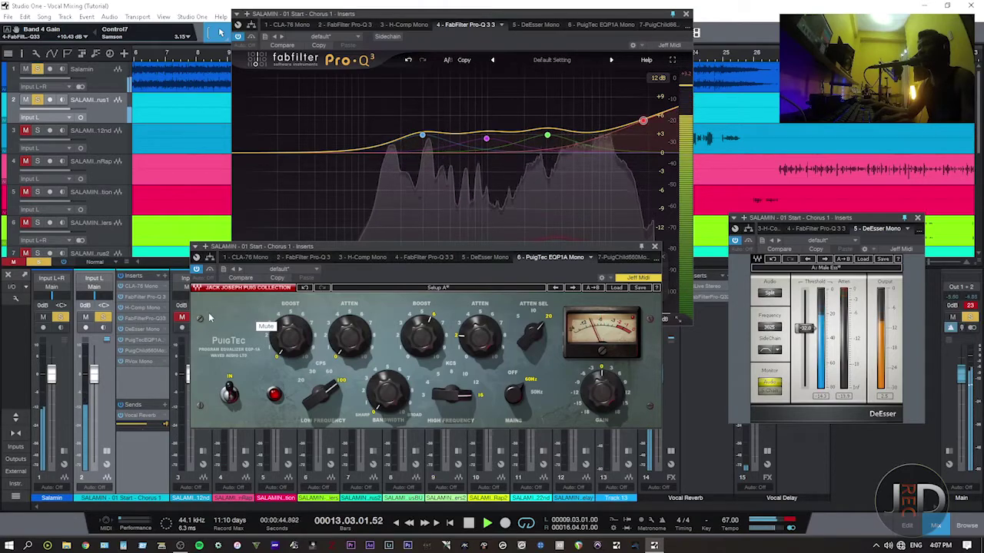
key(space)
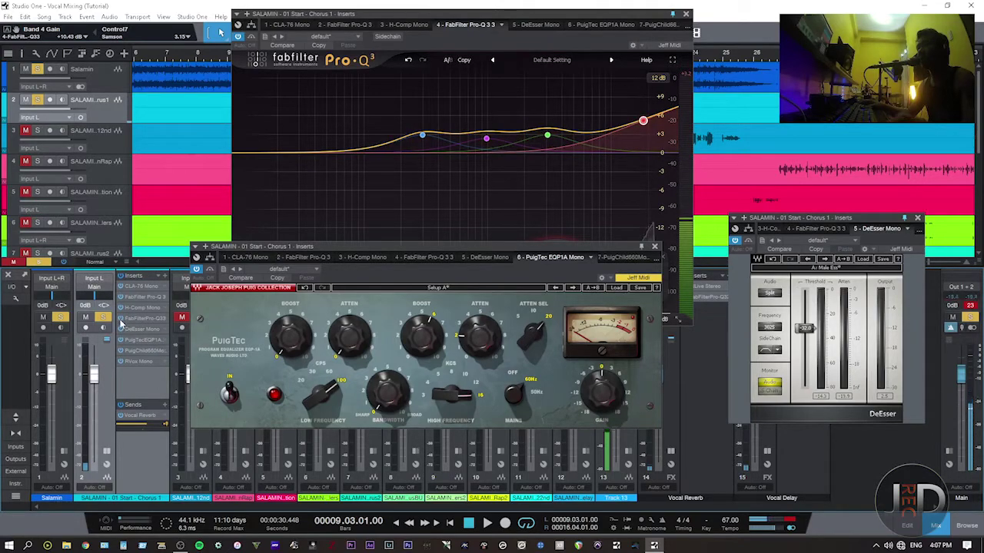
key(space)
key(space)
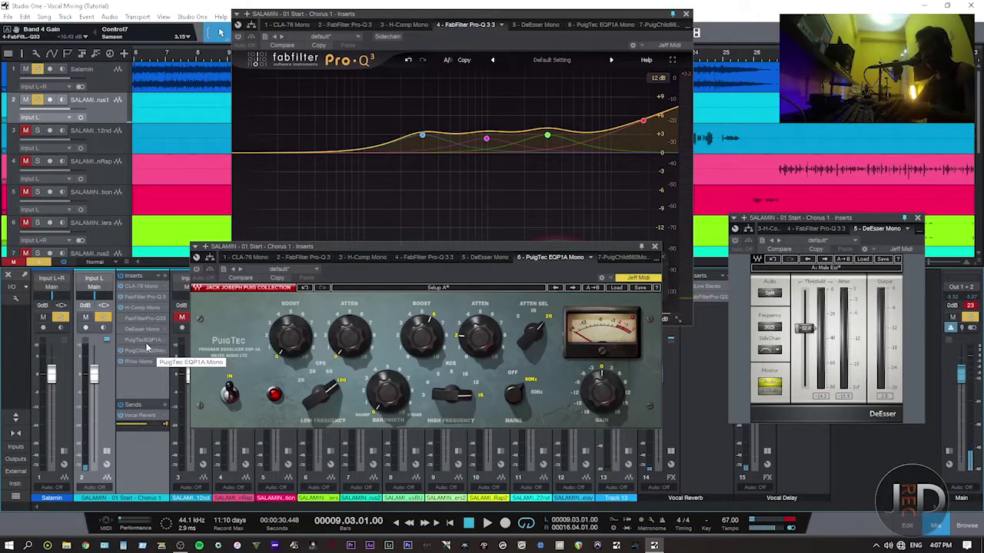
key(space)
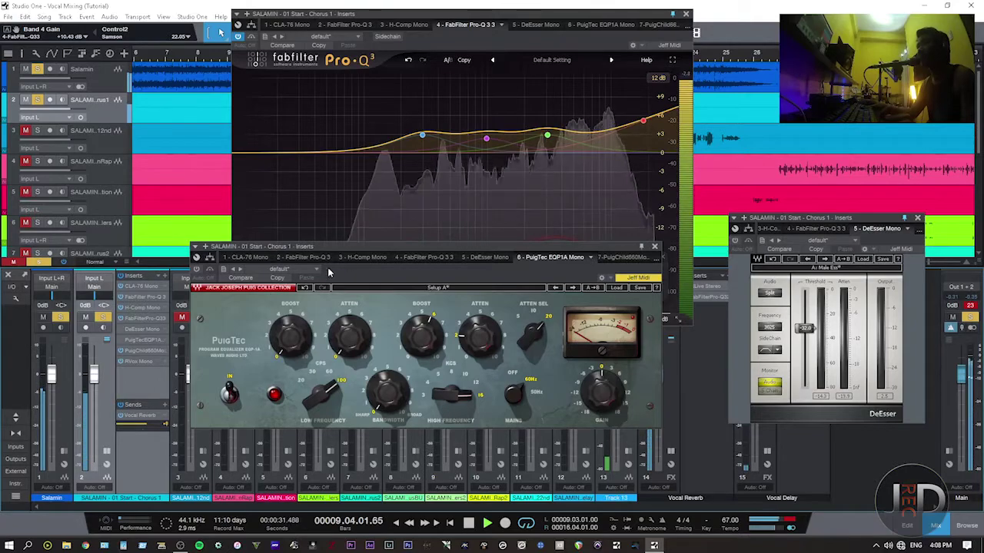
- Set the PuigTec EQP1A high frequency to 12 kHz and the high boost to 5.0 during playback
drag(365, 252, 377, 316)
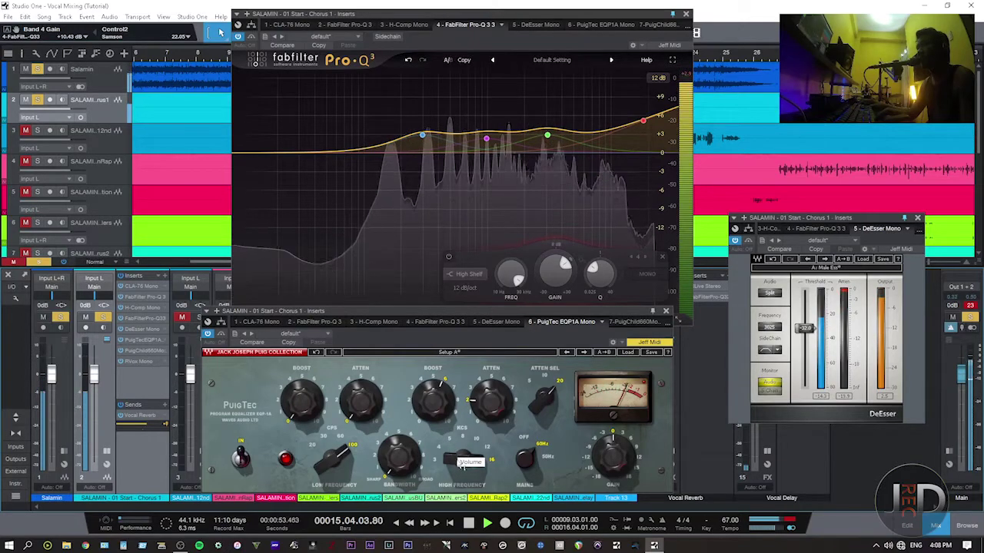
drag(454, 466, 464, 459)
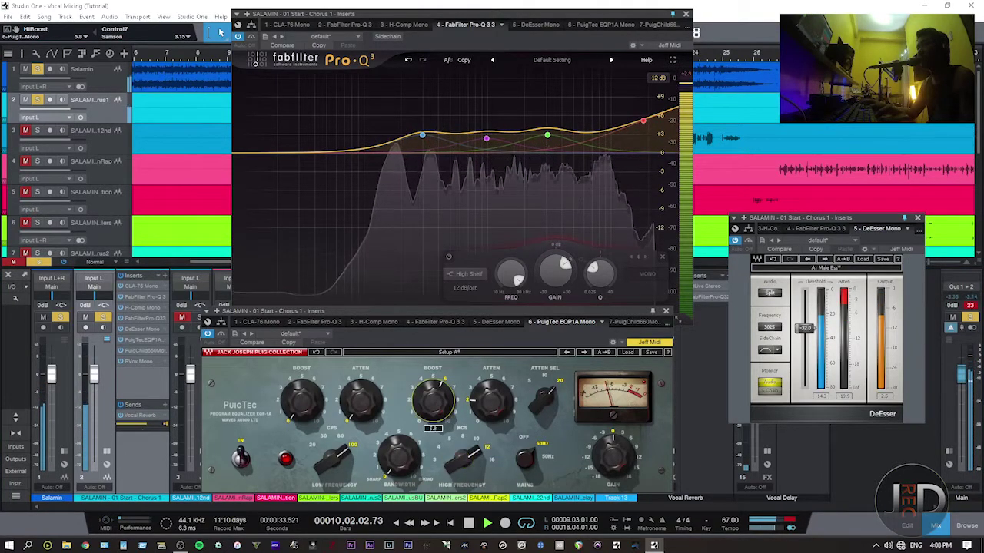
scroll(434, 399, down, 1)
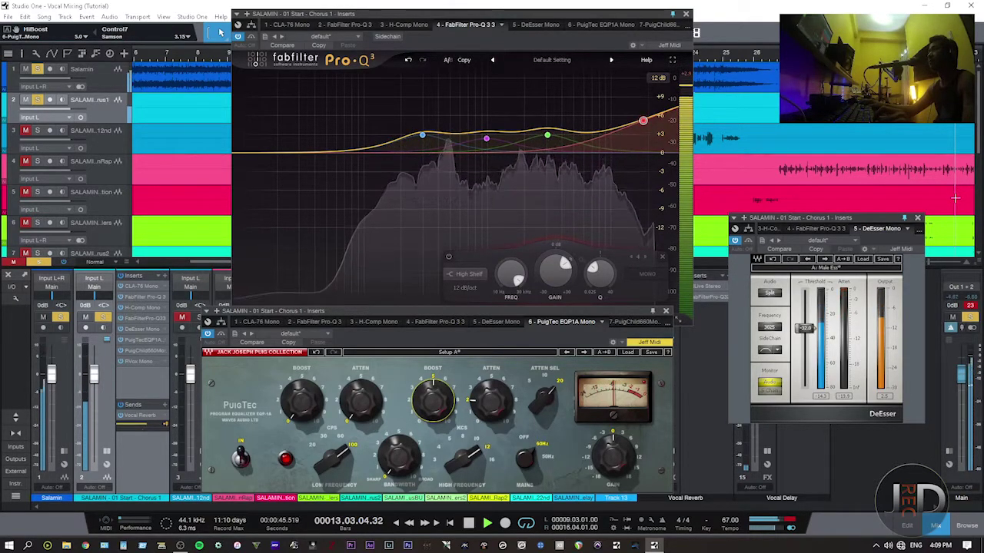
- Set the DeEsser threshold to -31.0 dB, then stop playback and close the DeEsser, PuigTec and Pro-Q 3 windows
click(805, 329)
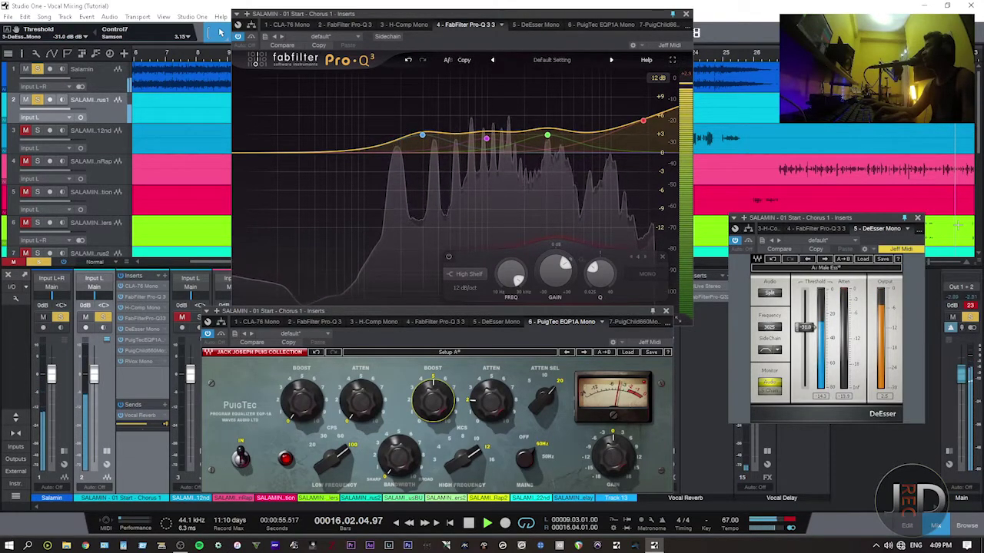
key(space)
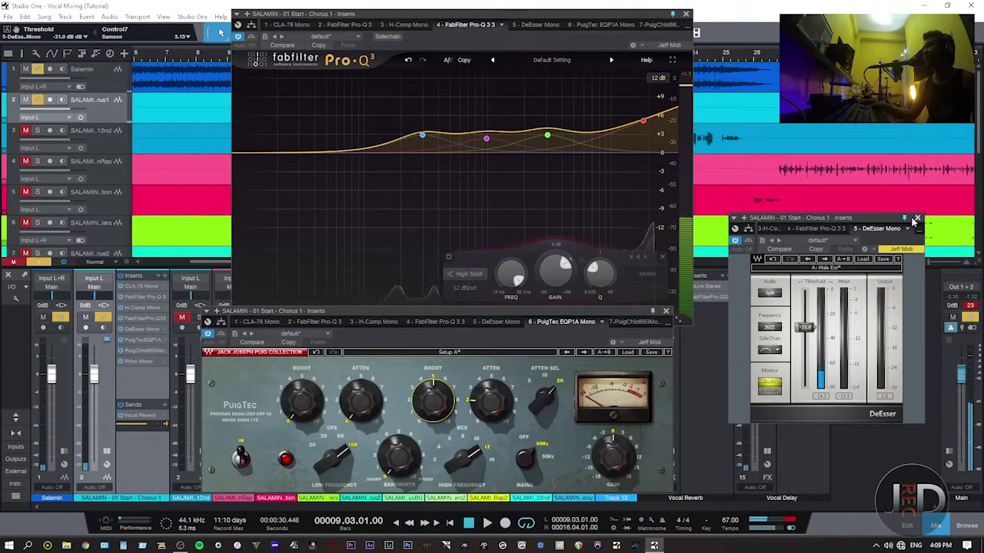
click(918, 220)
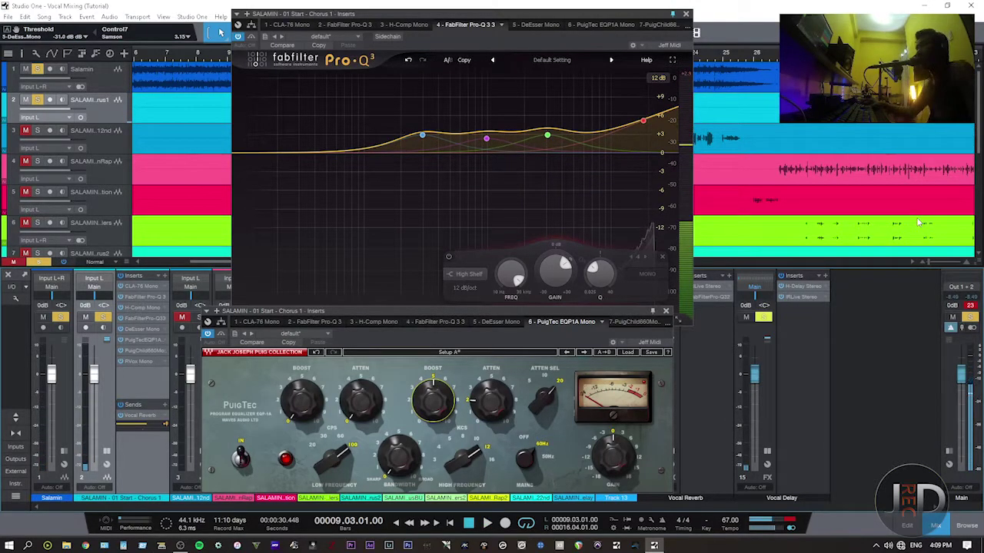
click(666, 310)
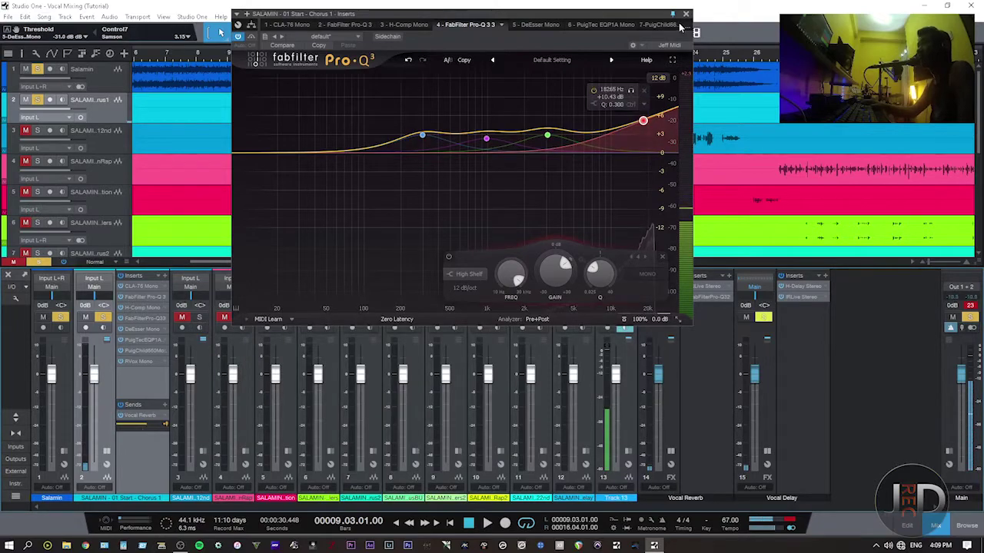
click(686, 14)
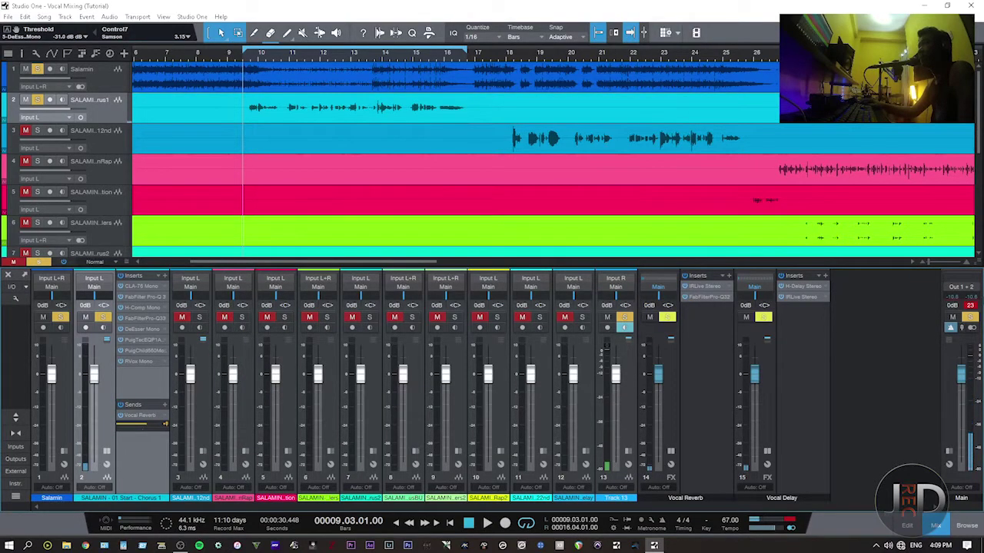
- Unmute and solo the Chorus 1 2nd vocal track and copy the Chorus 1 insert chain onto it
click(942, 365)
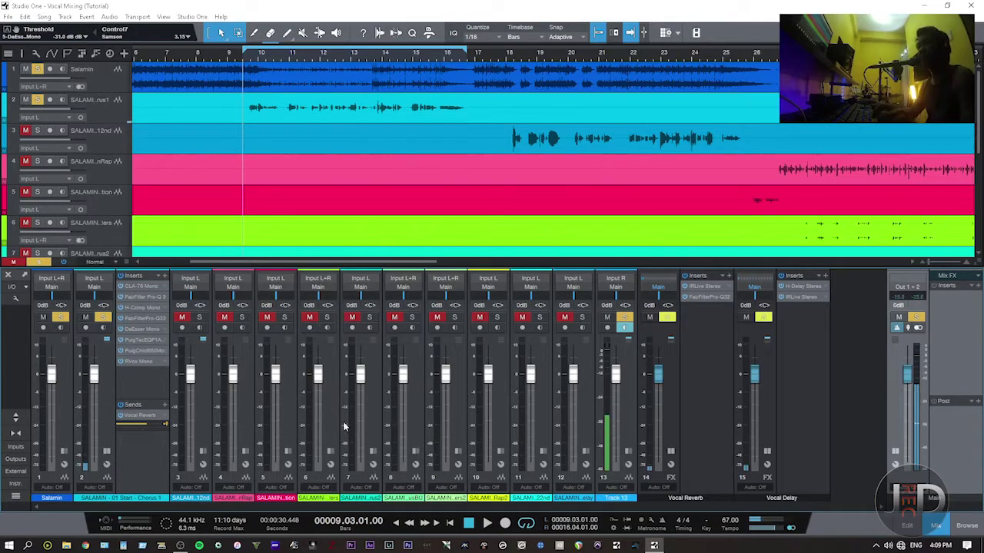
click(203, 369)
click(182, 317)
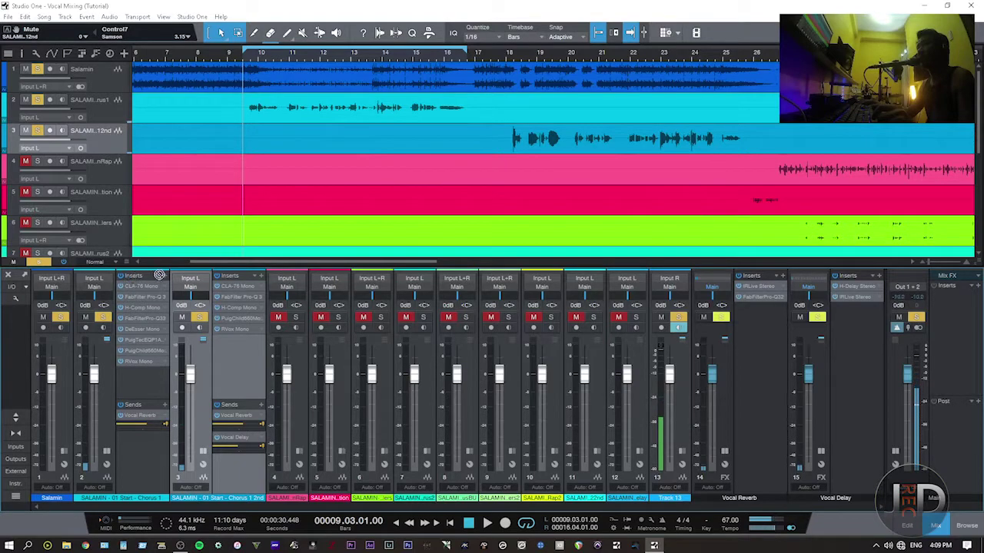
drag(229, 278, 226, 279)
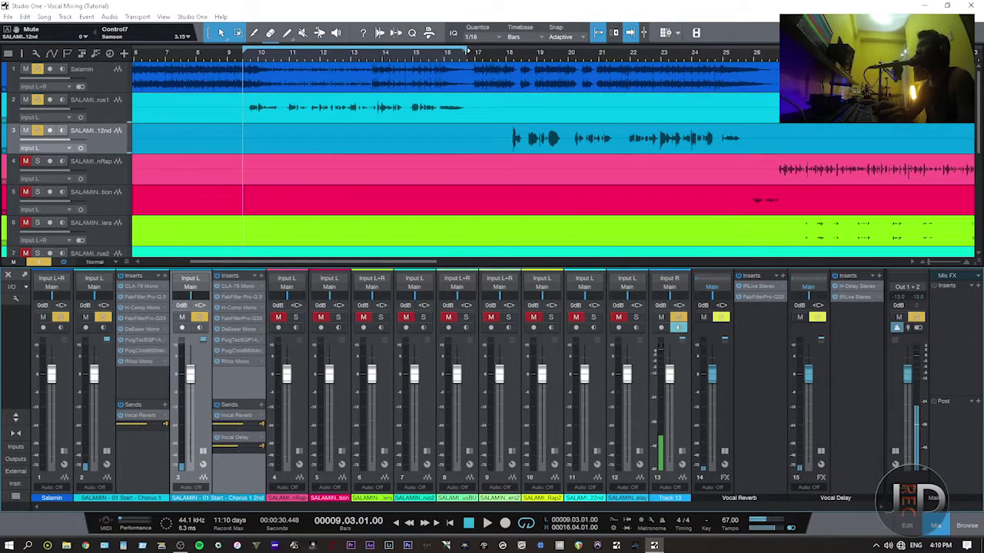
- Extend the end of the loop range to bar 26 and rename the first two vocal tracks Verse and Chorus
drag(467, 51, 775, 53)
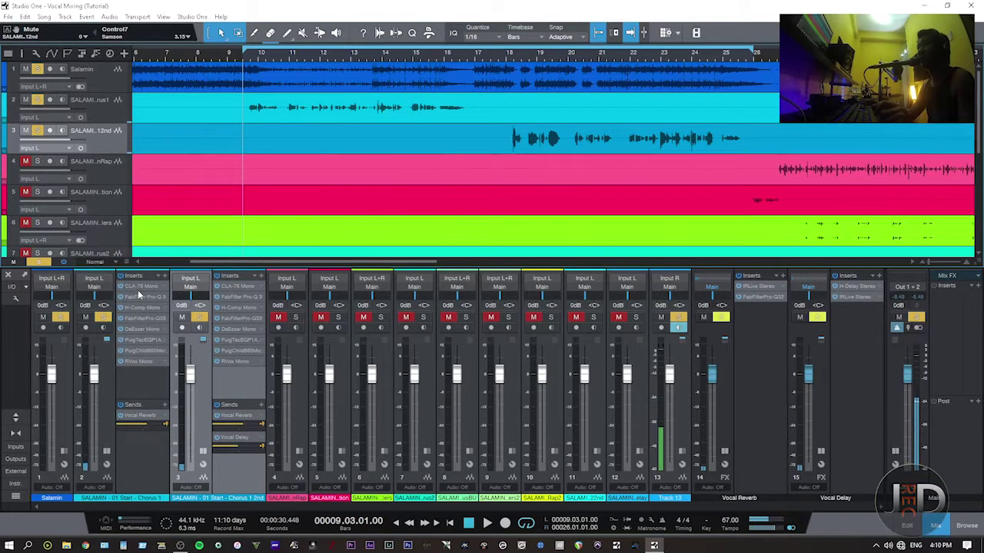
double_click(129, 501)
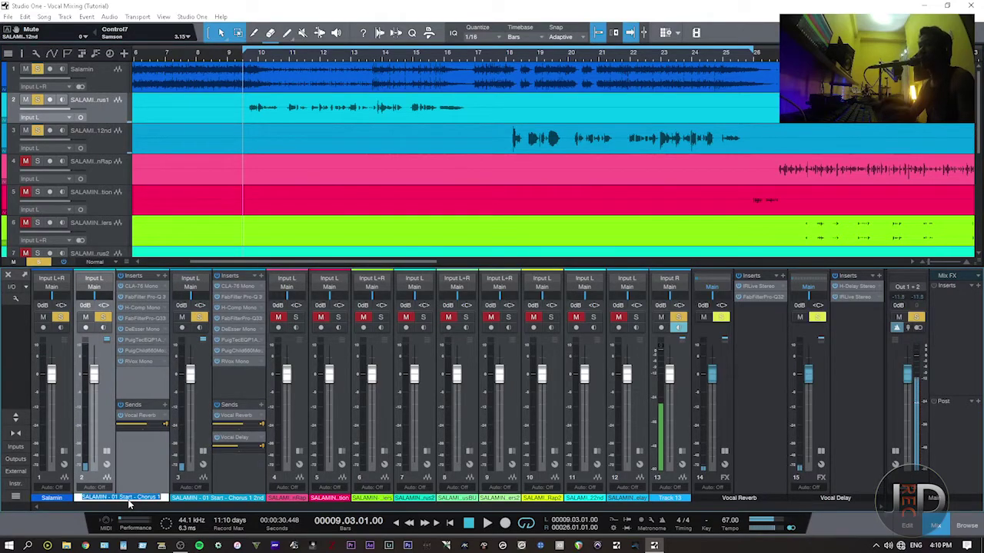
text(Verse)
key(Return)
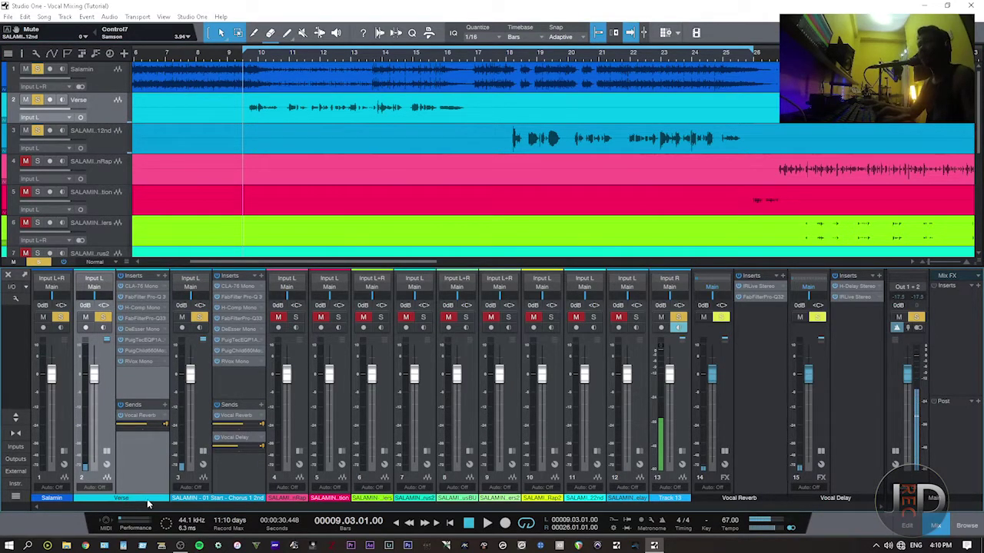
double_click(202, 500)
text(Chorus)
key(Return)
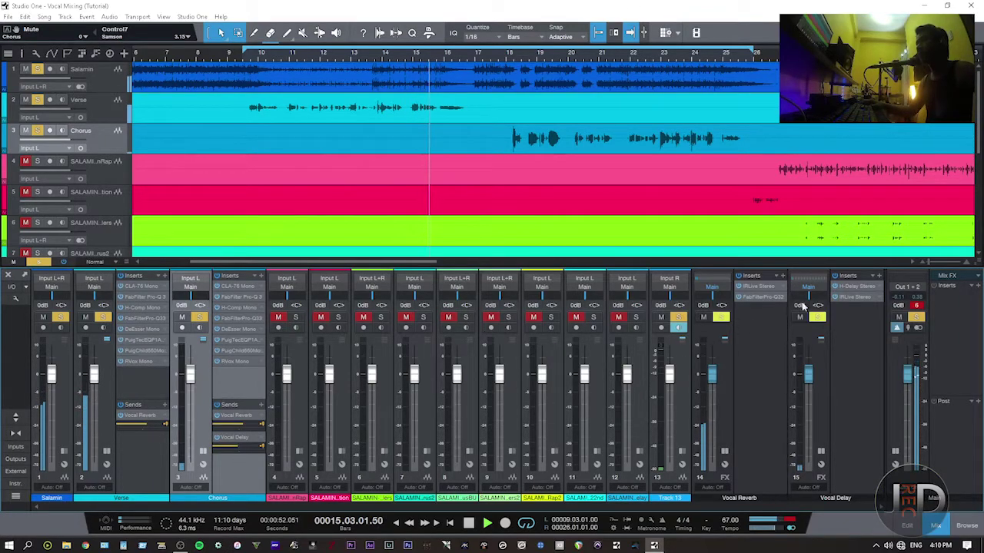
- Set the low cut slope of the Vocal Reverb's Pro-Q 3 to 18 dB/oct at 114.09 Hz and close the equalizer
click(757, 298)
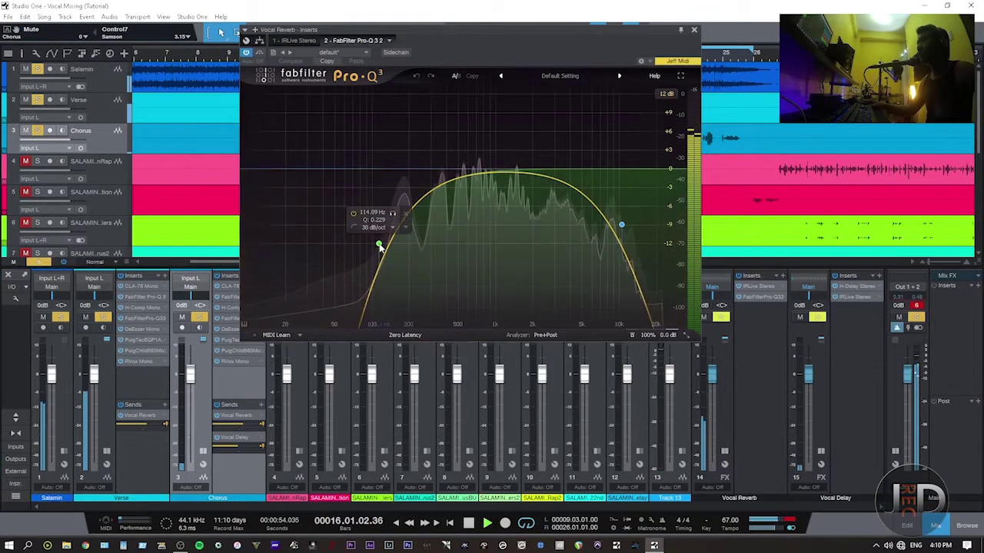
scroll(378, 247, down, 2)
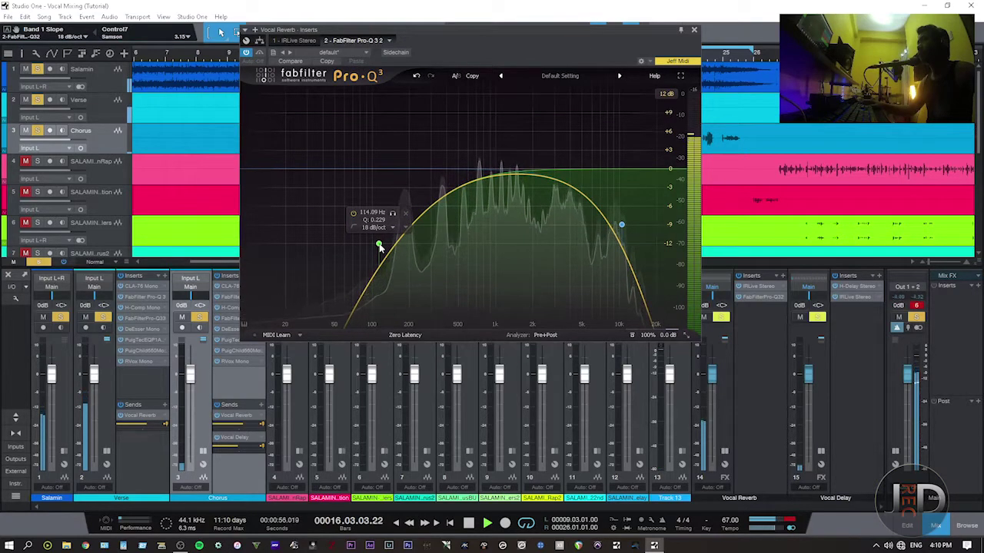
click(378, 246)
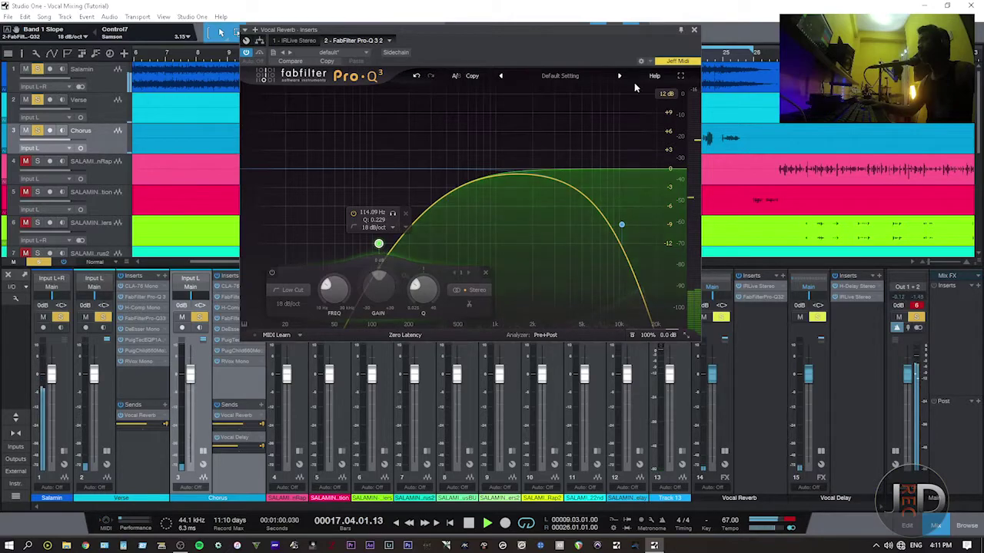
click(694, 30)
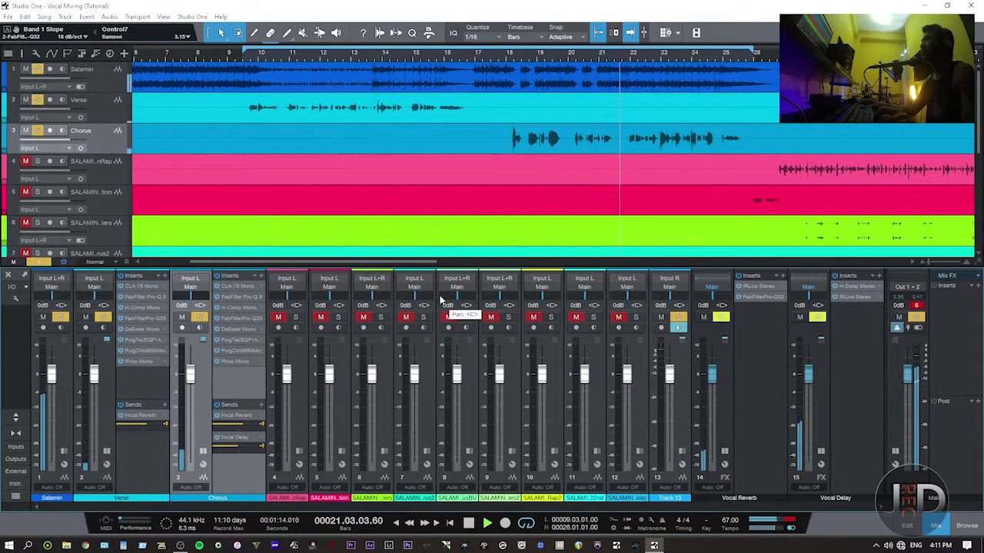
- Audition the end of the verse from bar 15 and the start of the chorus from bar 18
key(space)
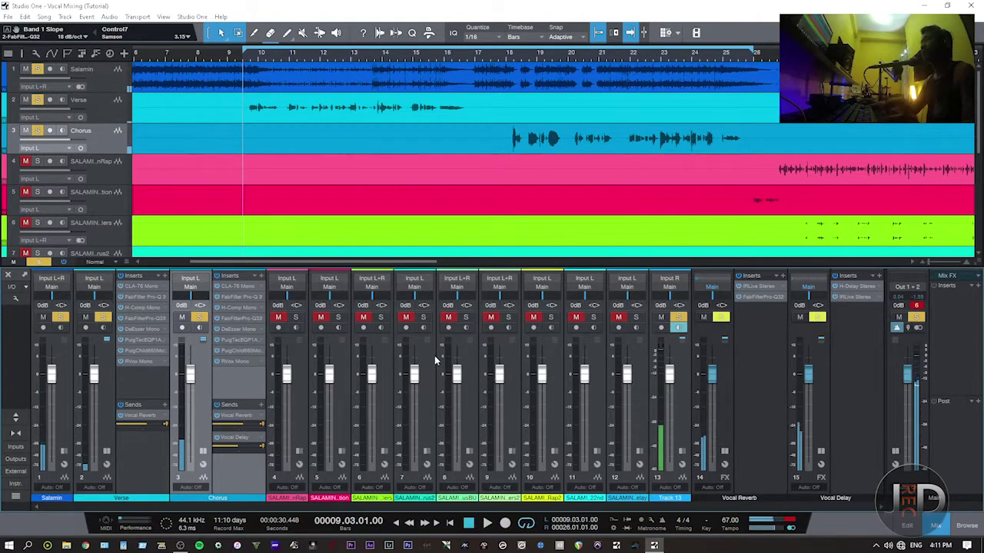
click(421, 61)
key(space)
click(506, 59)
key(space)
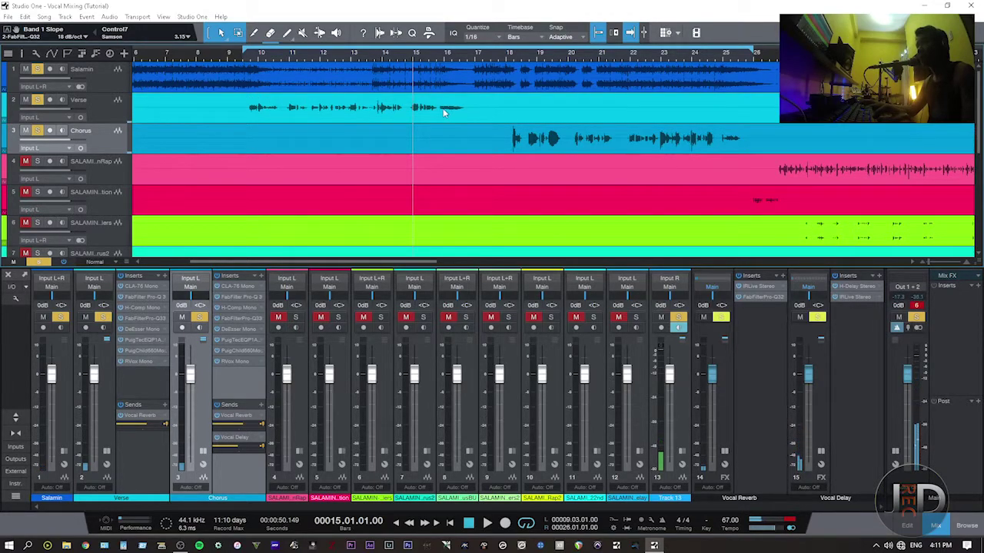
click(505, 59)
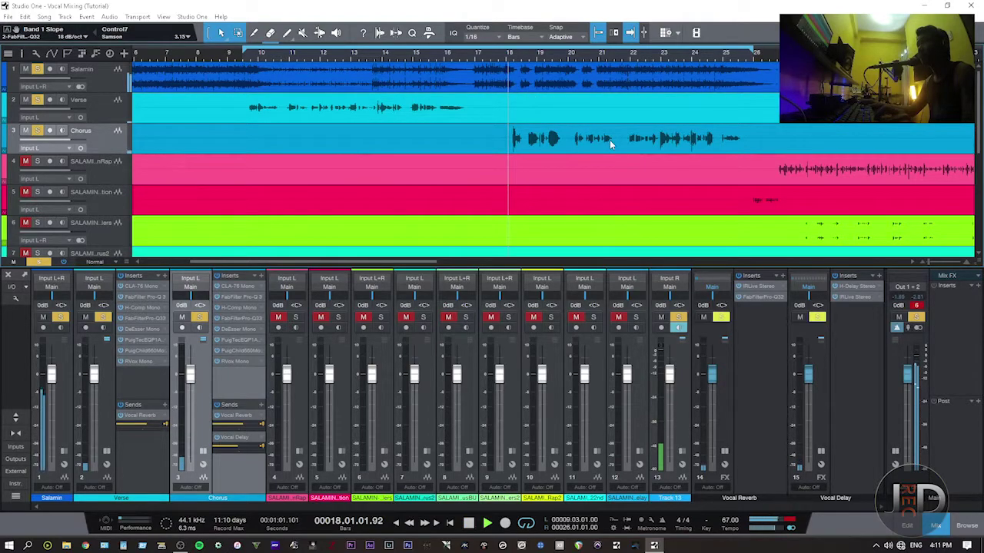
key(space)
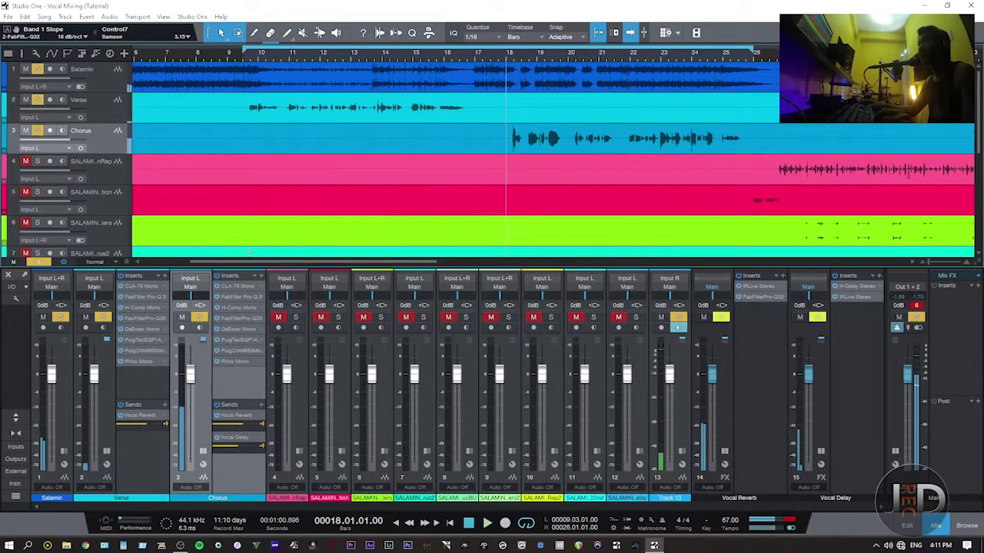
- Open the Chorus track's PuigChild 660, CLA-76 and H-Comp inserts, keep them pinned, and arrange the three windows without overlap
click(220, 356)
key(space)
key(space)
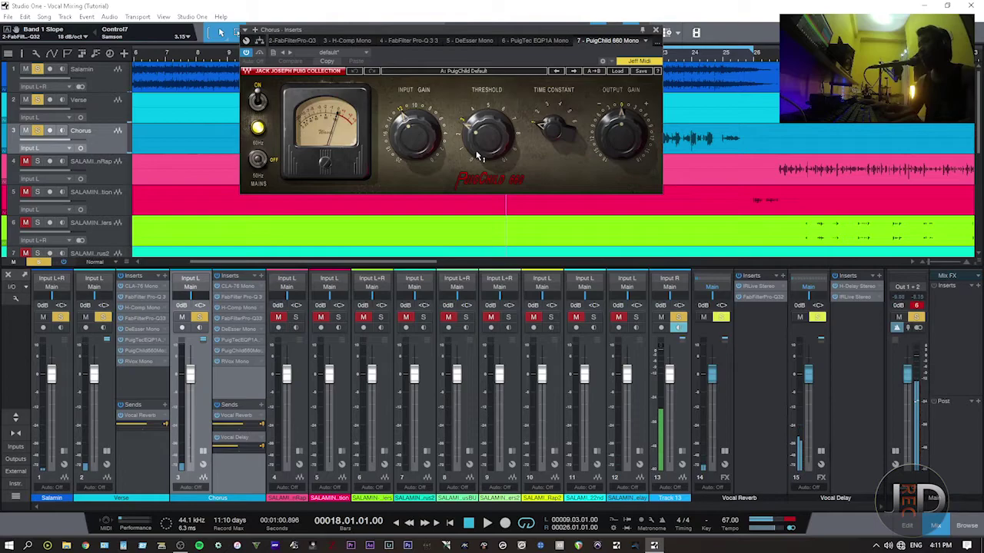
drag(474, 37, 559, 243)
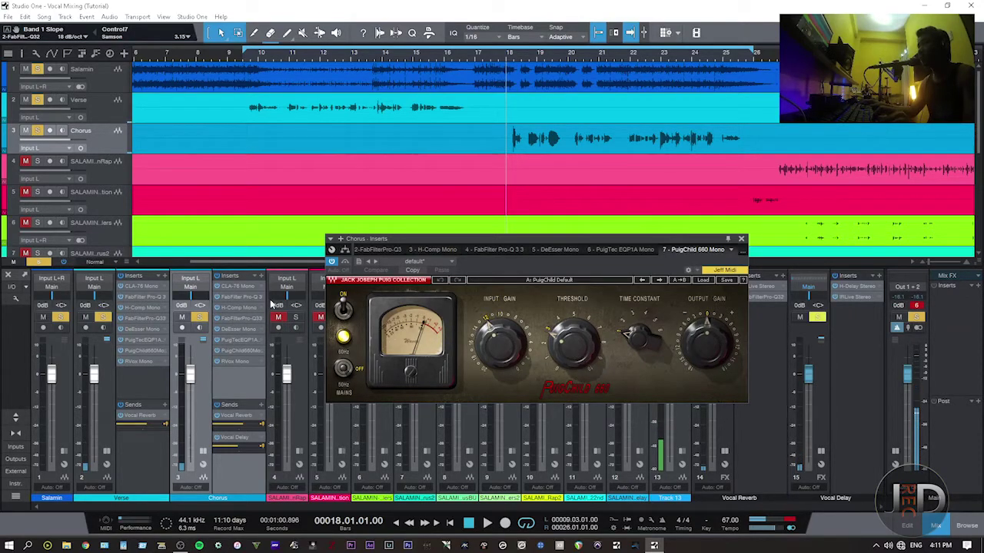
click(727, 240)
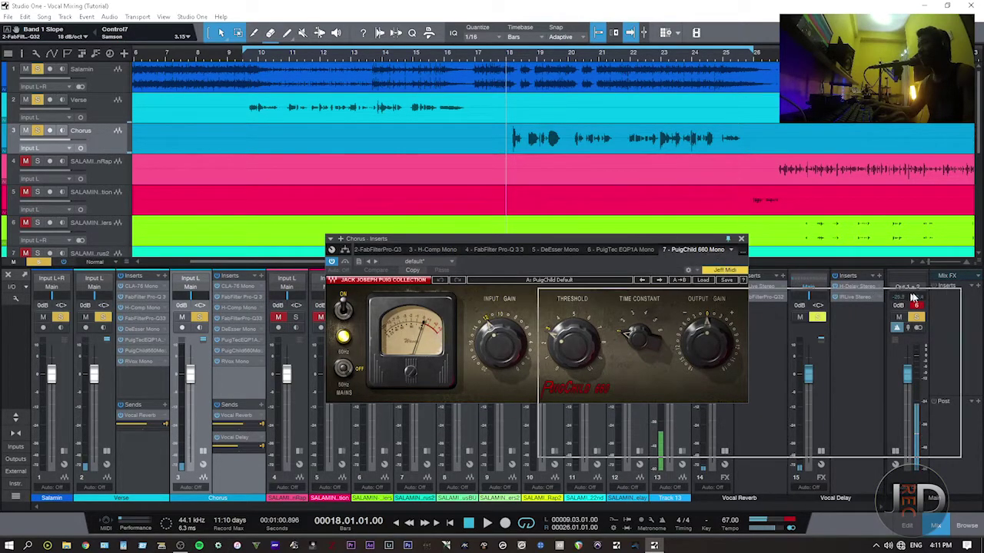
click(240, 287)
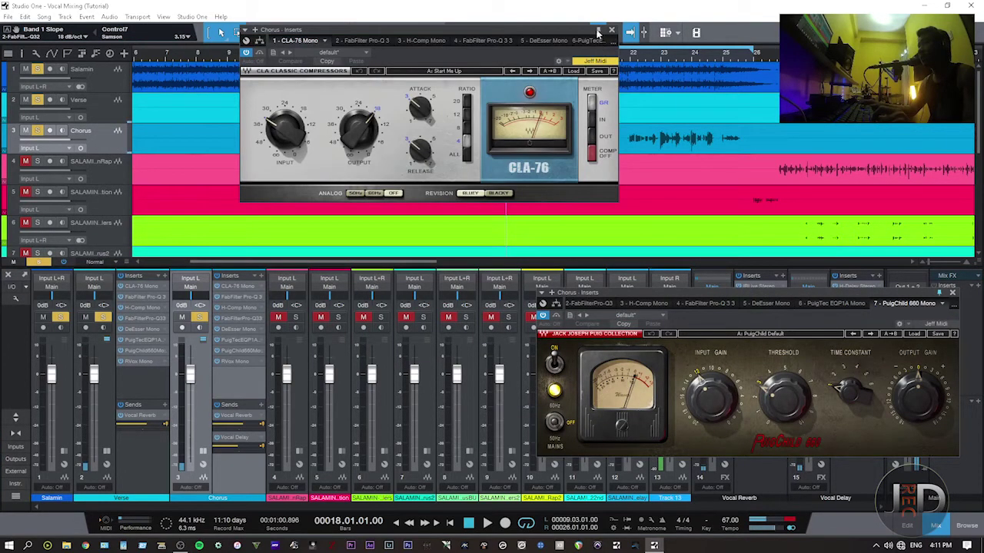
drag(577, 37, 349, 29)
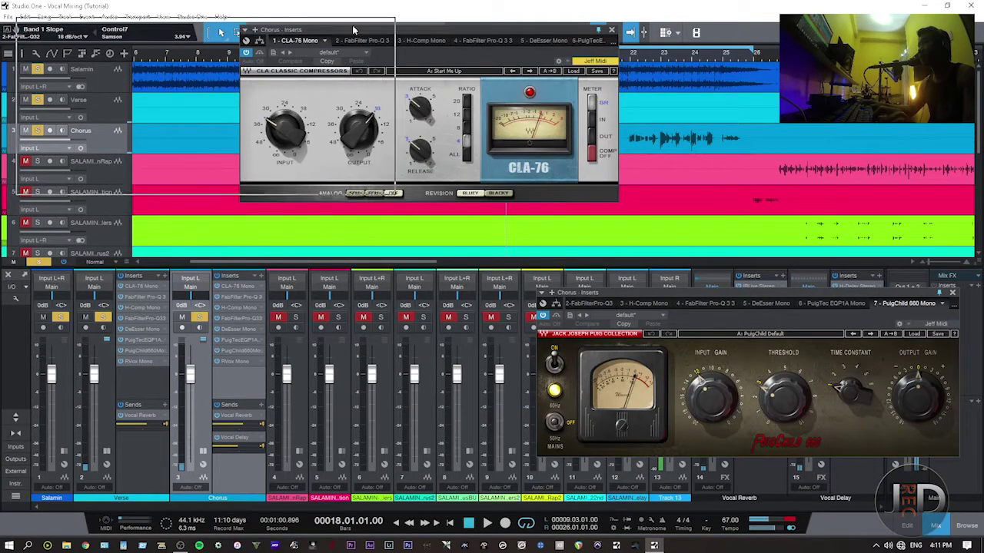
click(246, 311)
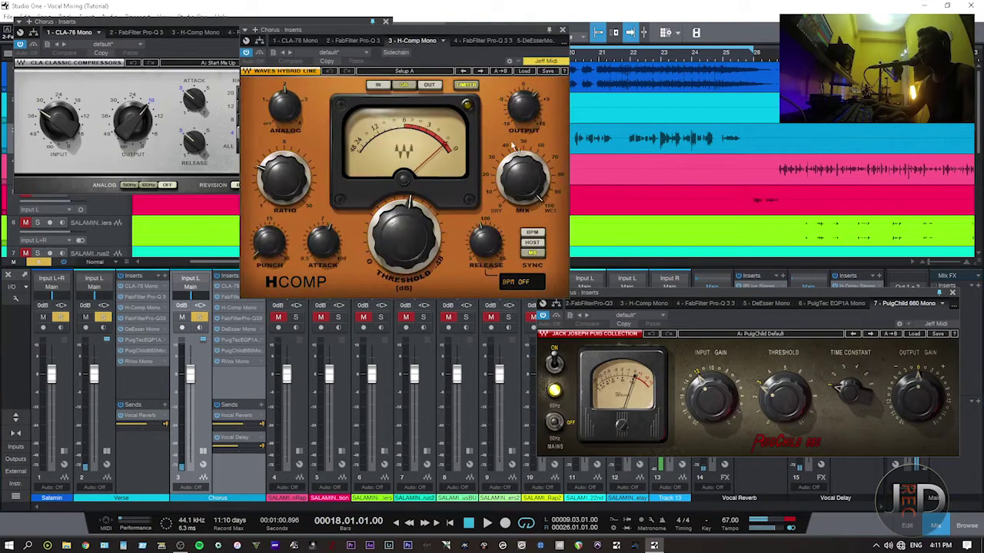
drag(532, 33, 826, 16)
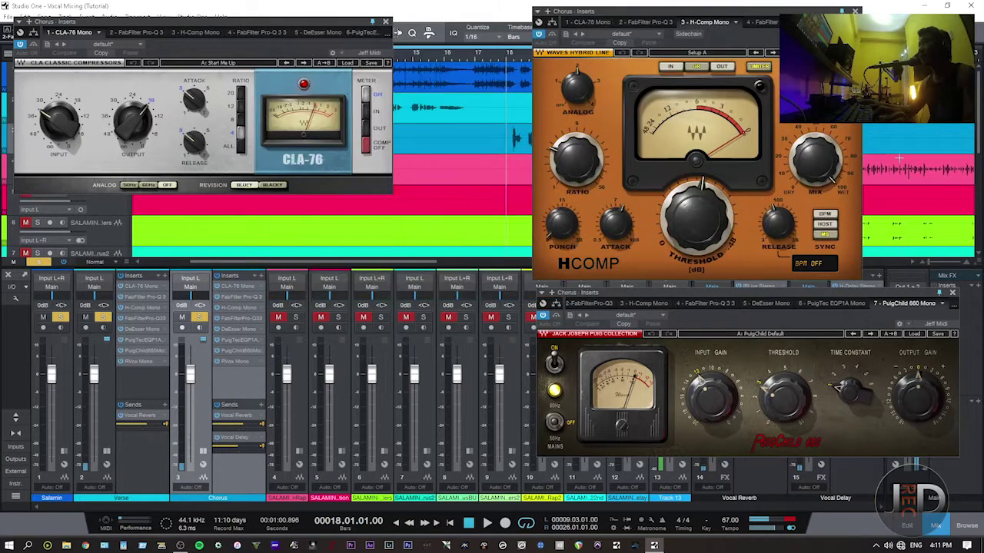
- Play the chorus from bar 18 and reduce the threshold of the Chorus track's PuigChild 660 slightly
key(space)
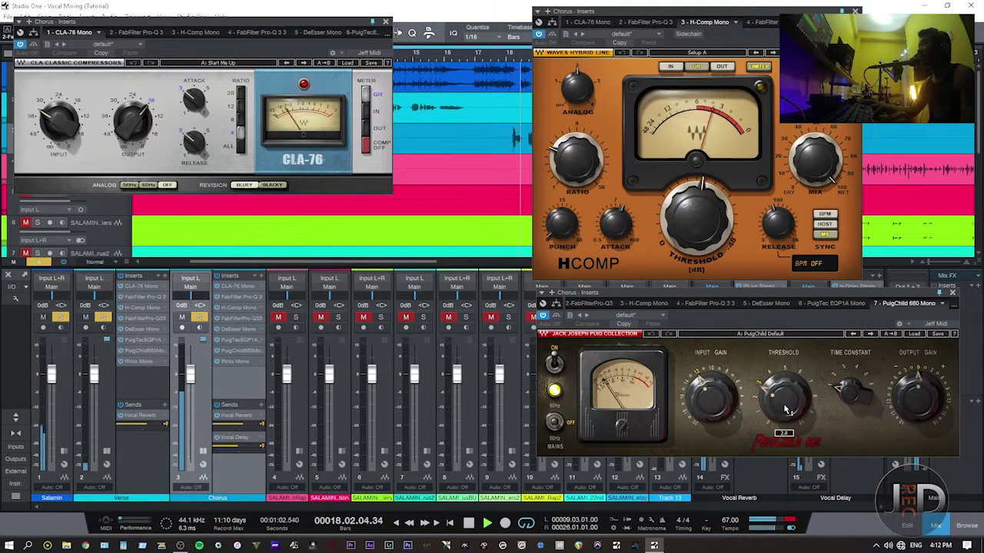
mouse_move(778, 409)
mouse_down()
mouse_move(779, 384)
mouse_move(785, 409)
mouse_up()
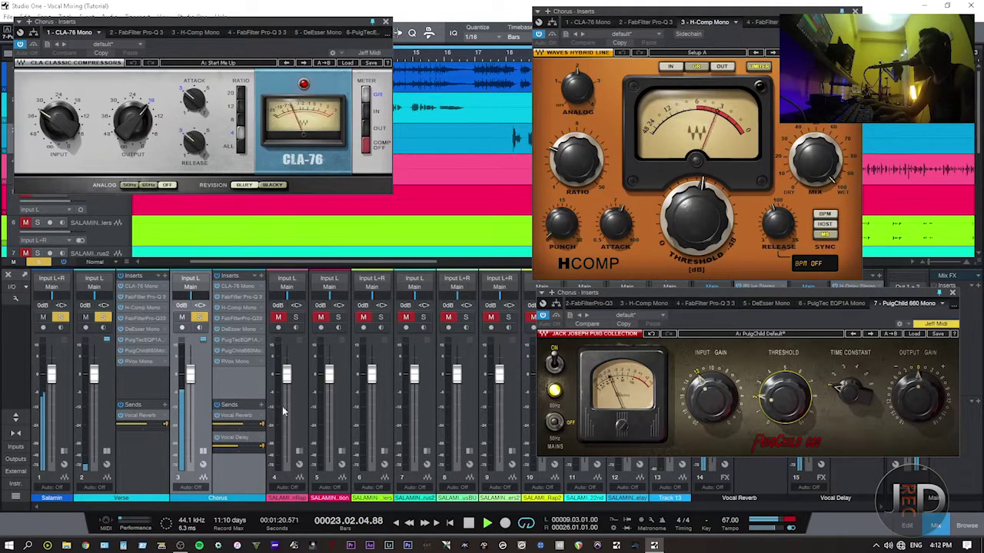
- Set the low cut slope of the Vocal Reverb's Pro-Q 3 to 30 dB/oct, close the equalizer and replay the chorus from bar 18
drag(716, 293, 319, 303)
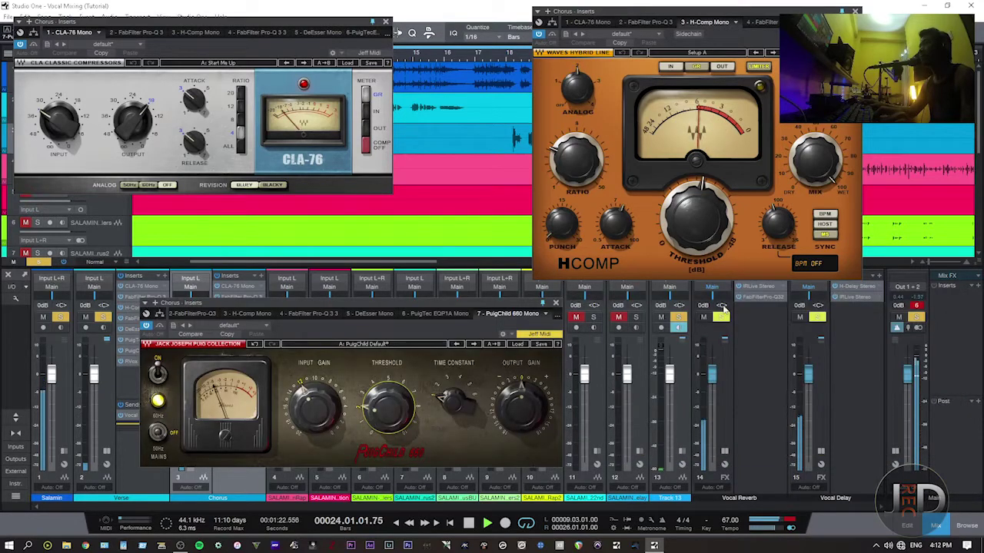
click(775, 301)
mouse_move(379, 244)
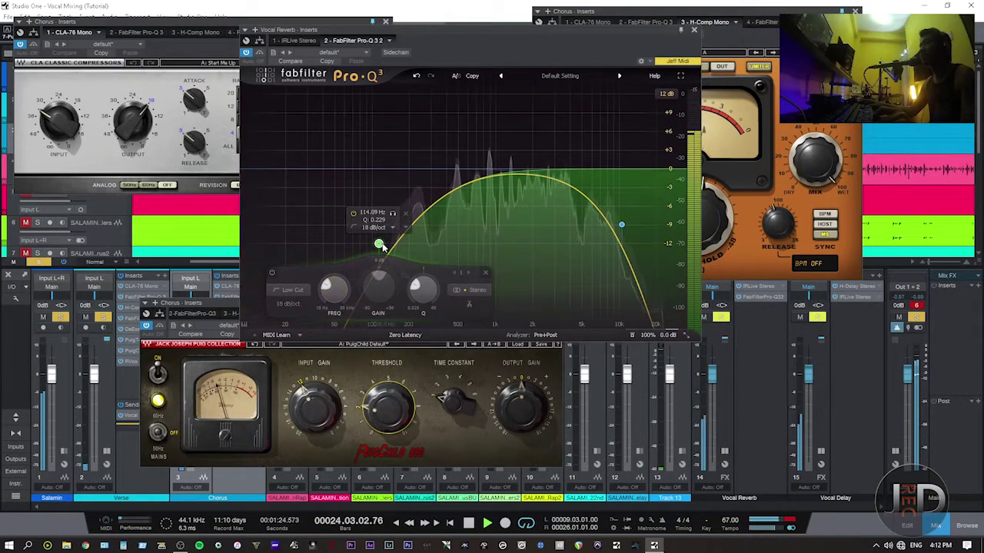
scroll(379, 245, up, 3)
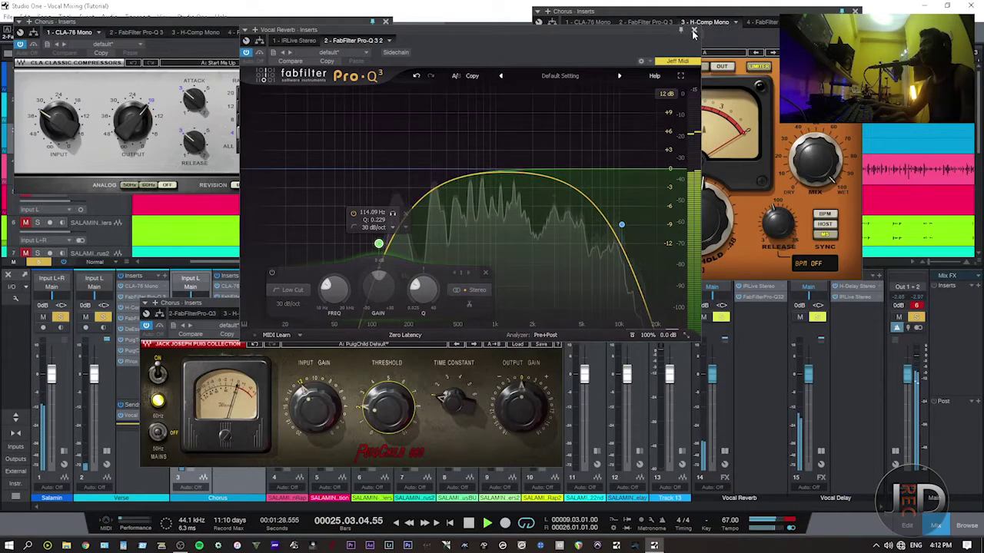
click(386, 20)
click(514, 200)
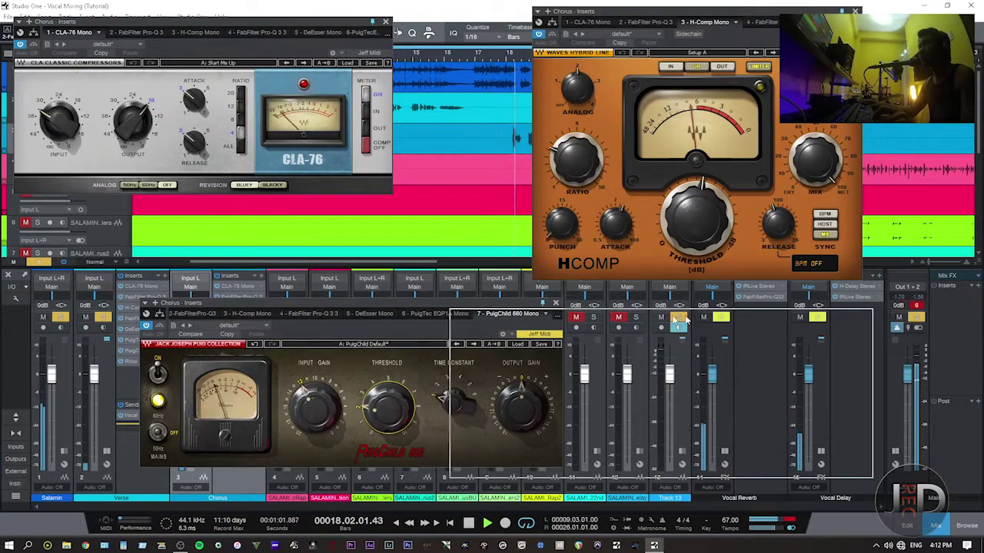
- Move the PuigChild 660 window clear of the Chorus channel strip and fine-tune the threshold of the Chorus H-Comp
drag(308, 302, 676, 314)
drag(231, 425, 236, 451)
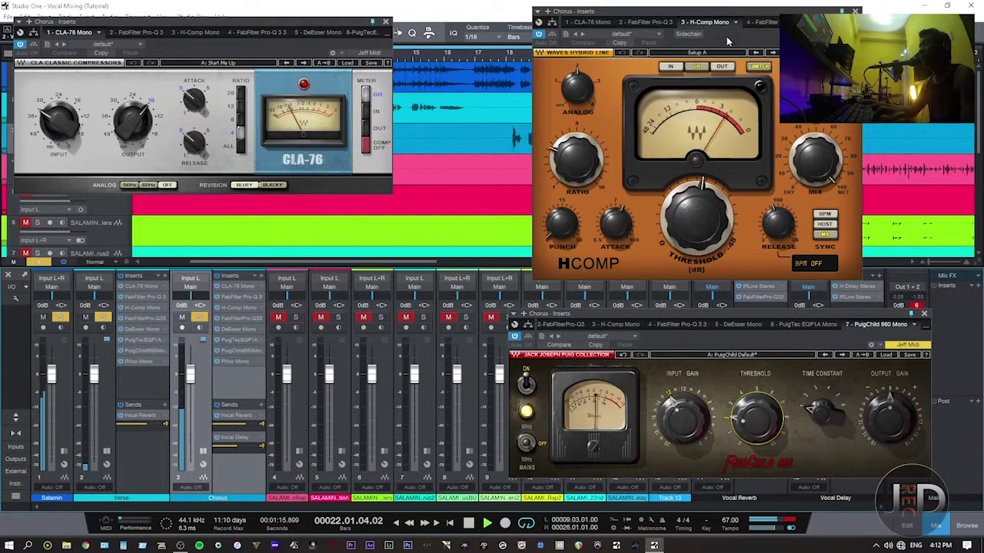
drag(694, 217, 692, 216)
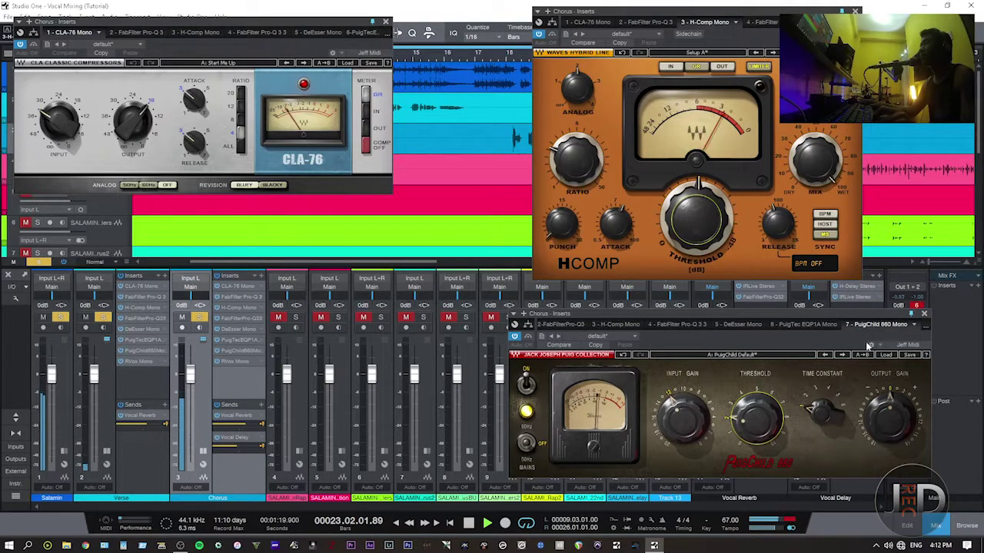
- Set the Chorus track's RVox gain to -1.5, stop playback and close the CLA-76, H-Comp and PuigChild 660 windows
click(234, 359)
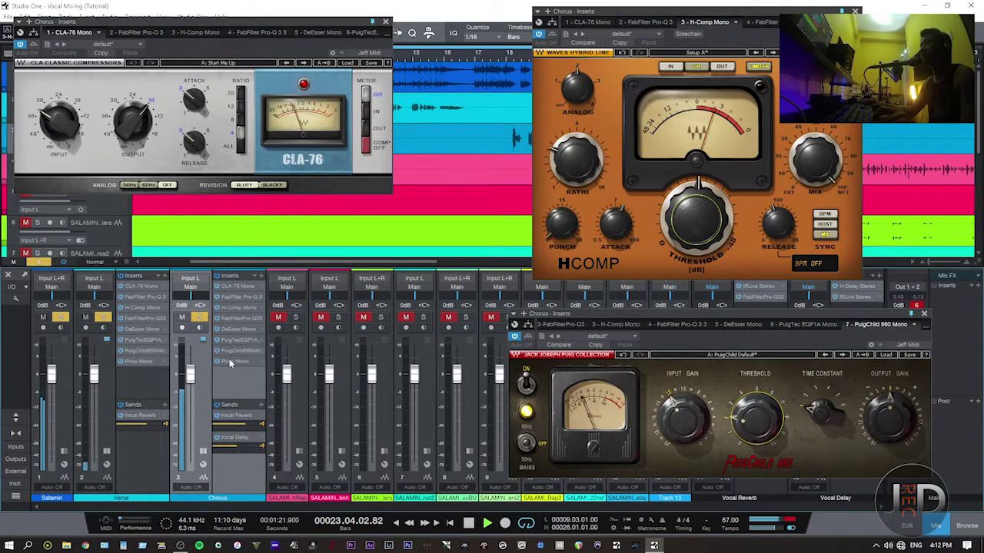
drag(403, 107, 408, 100)
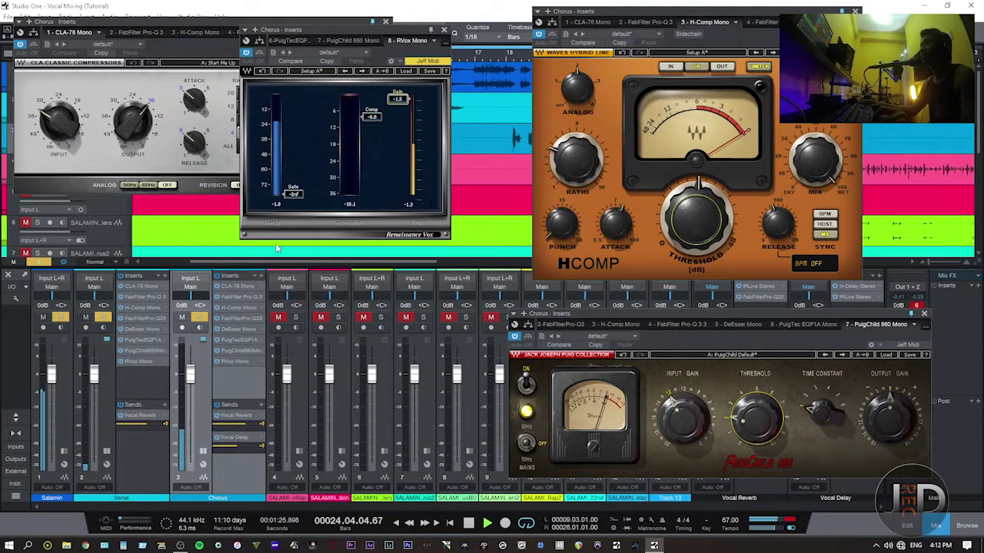
key(space)
click(385, 21)
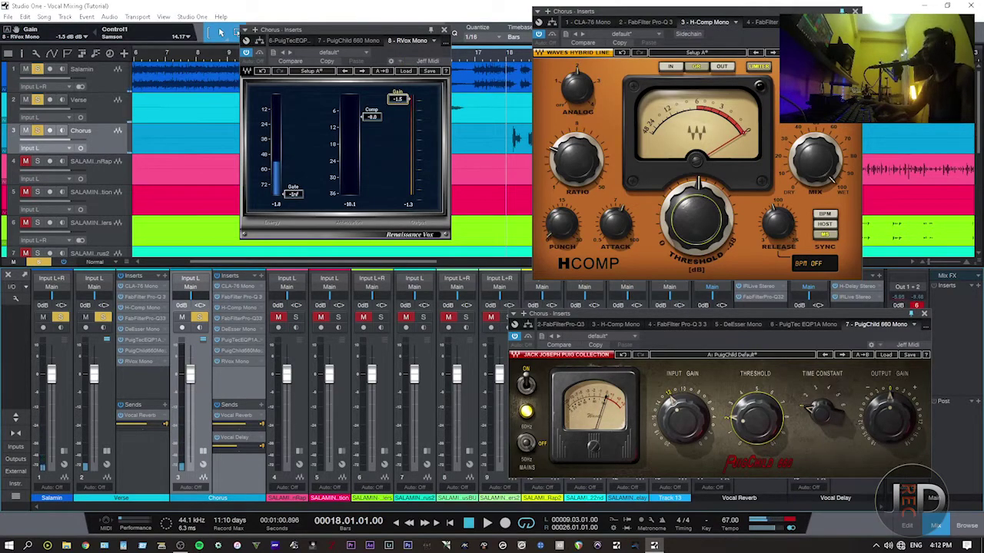
click(855, 11)
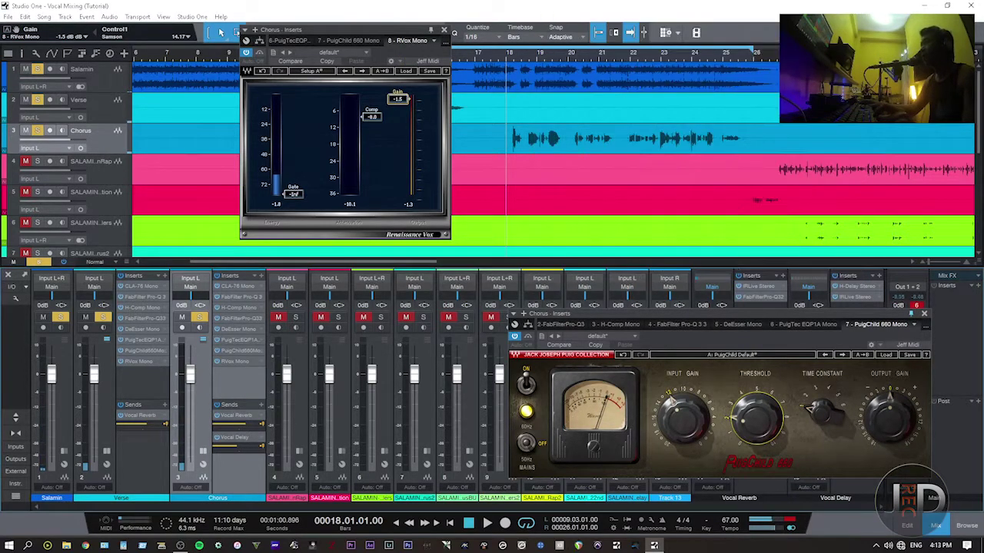
click(924, 314)
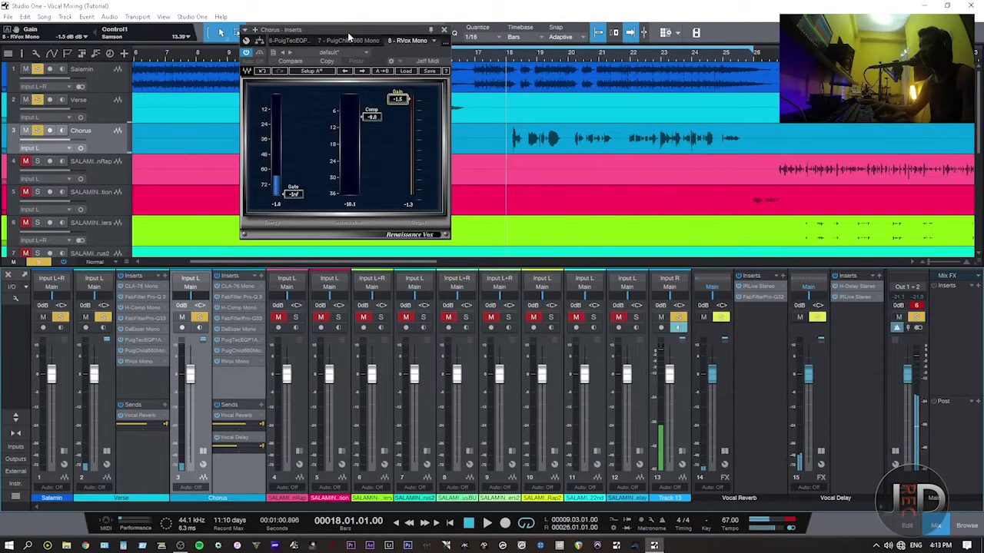
- Audition the transition from verse to chorus from bar 15 with the RVox meters in view, and close RVox
drag(348, 36, 529, 265)
click(421, 58)
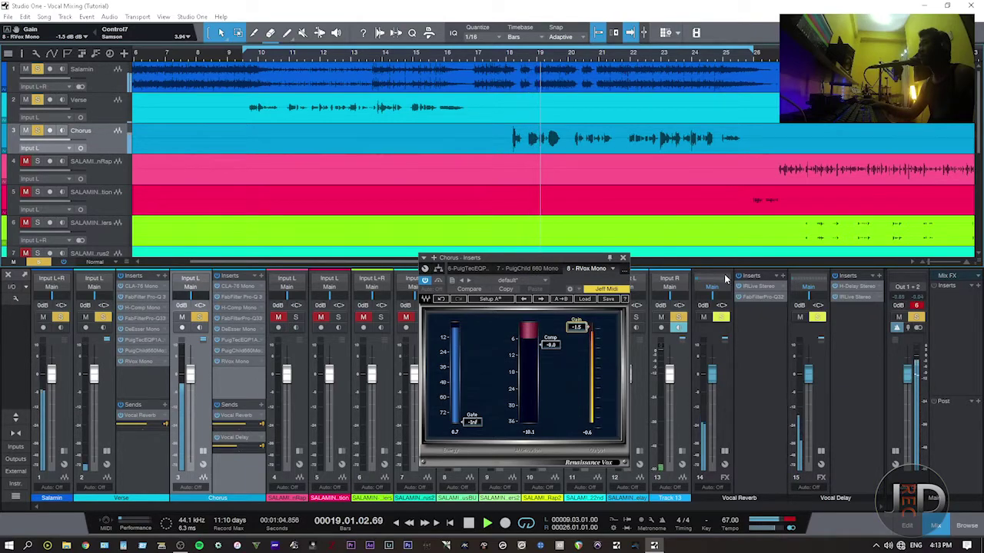
key(space)
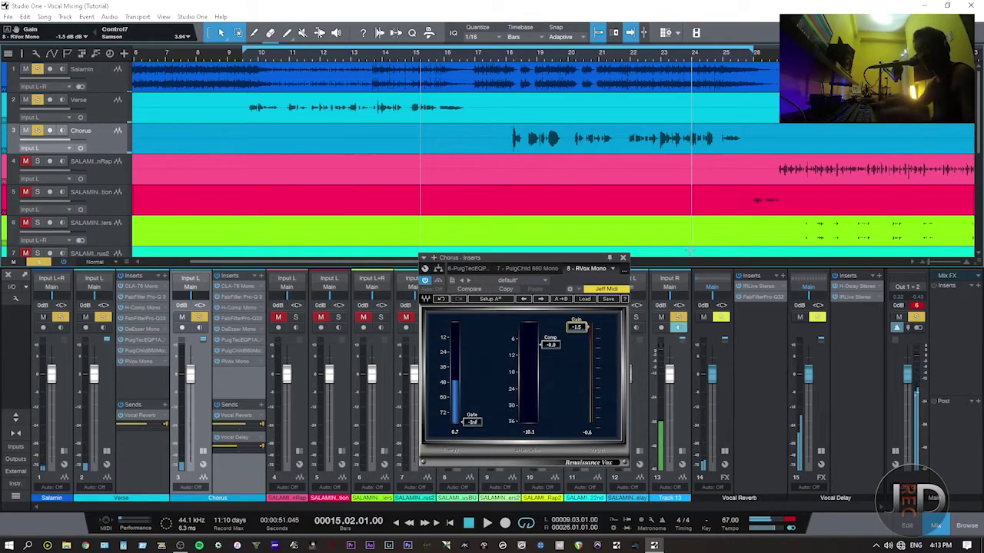
click(622, 258)
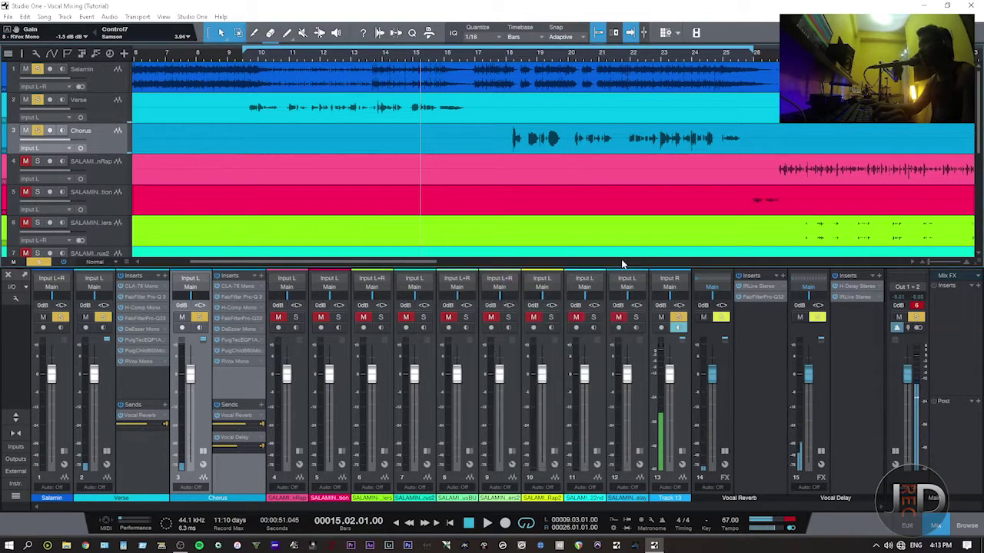
- Set the Vocal Delay's H-Delay to feedback 41, high-pass filter 263 Hz and low-pass filter 6.84 kHz
click(851, 287)
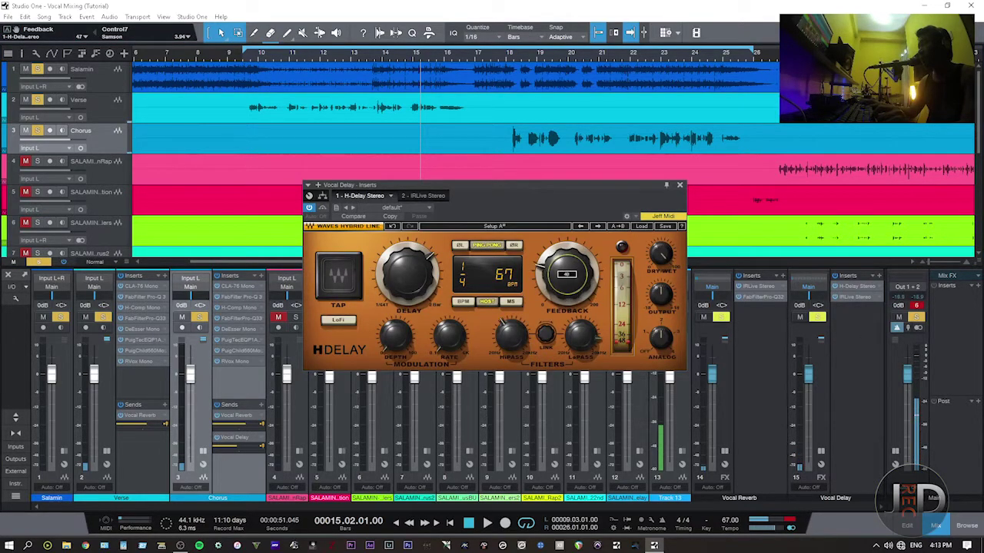
click(489, 245)
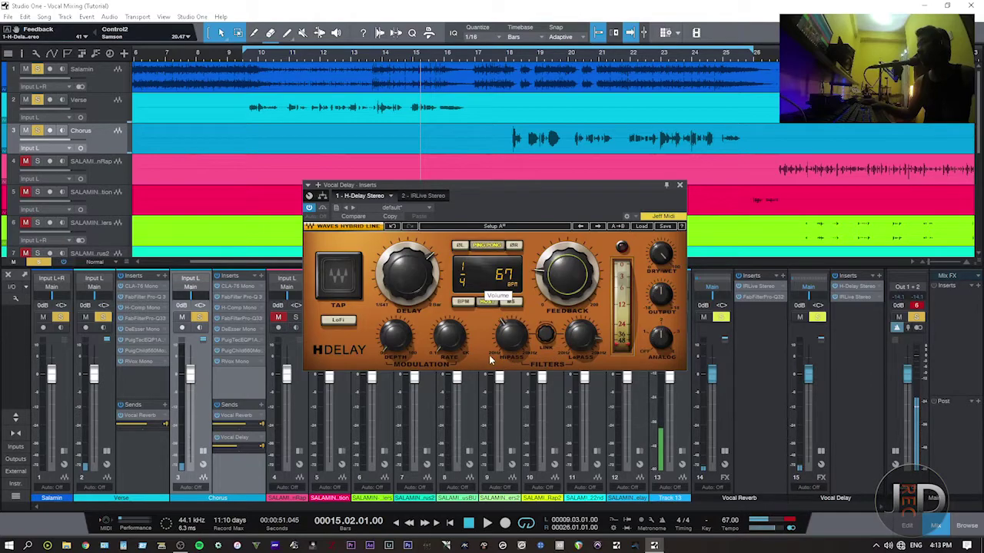
drag(513, 335, 512, 331)
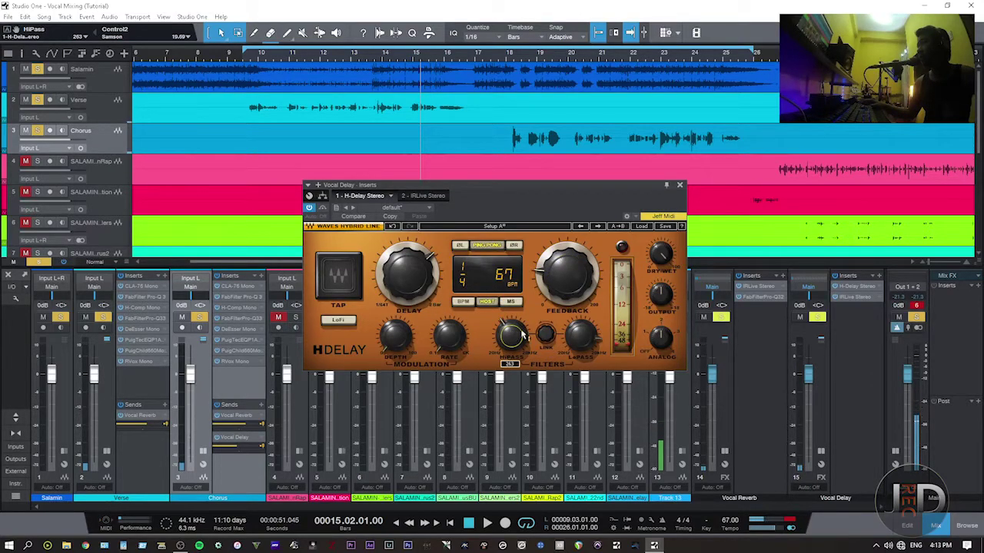
drag(582, 341, 582, 338)
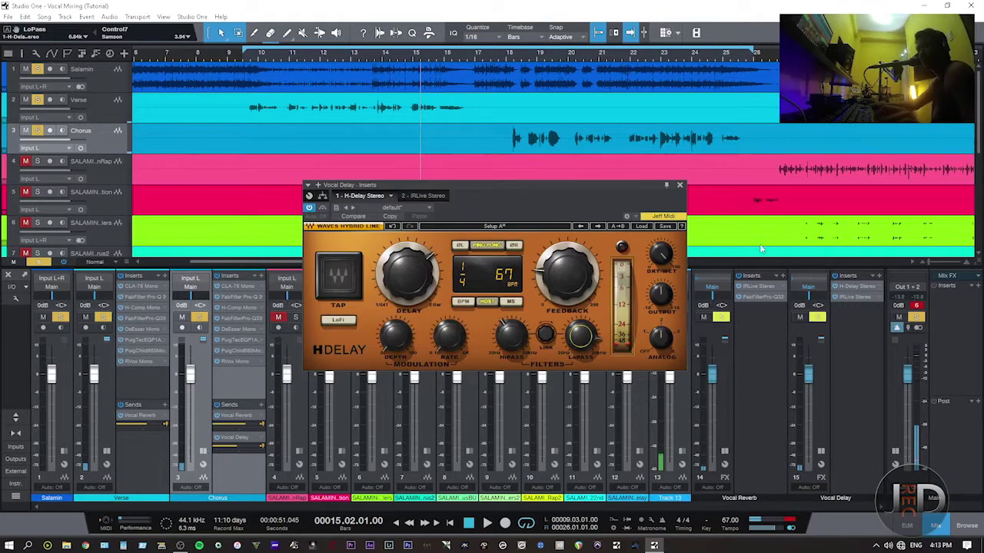
- Play the chorus from bar 18 and lower the Chorus track's Vocal Reverb send level to -0.3 dB
click(511, 63)
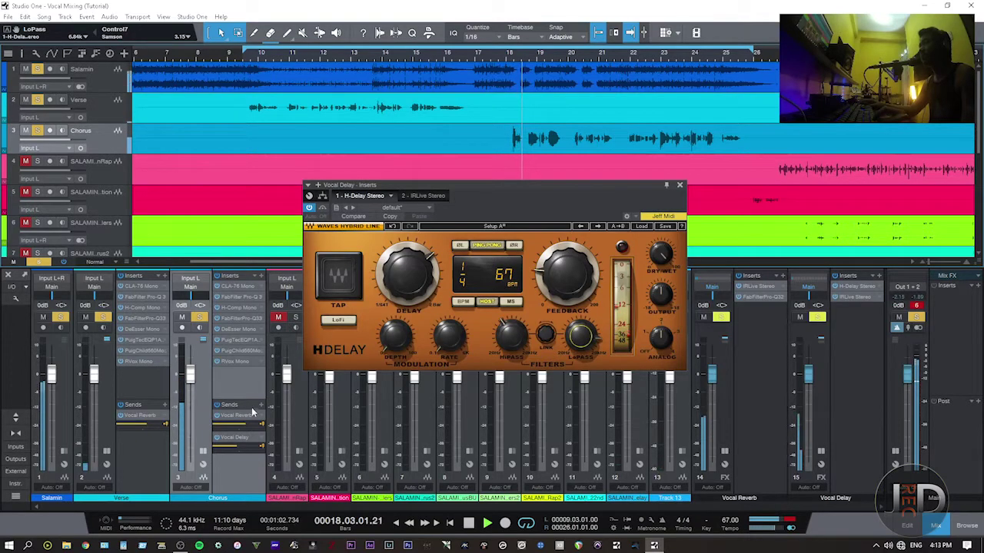
mouse_move(249, 427)
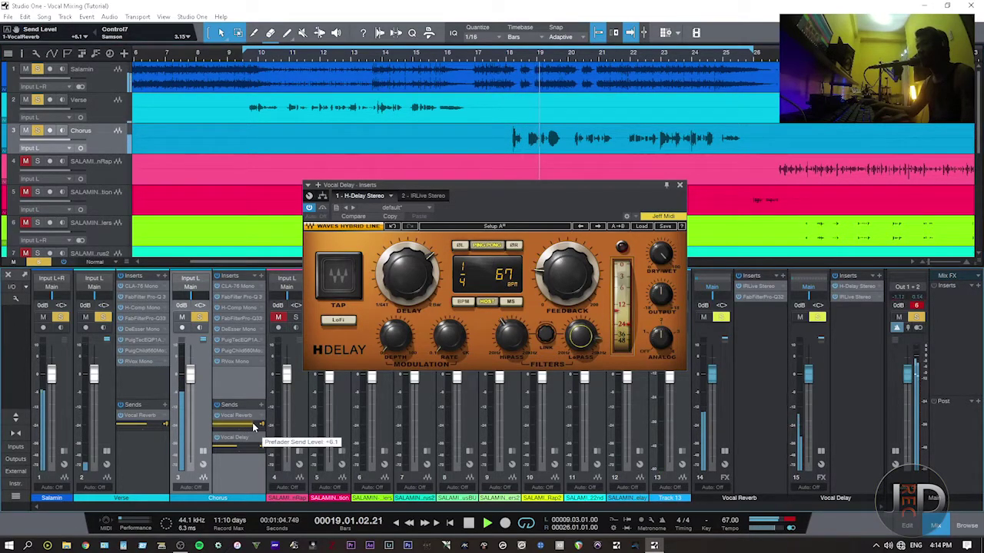
drag(249, 423, 248, 461)
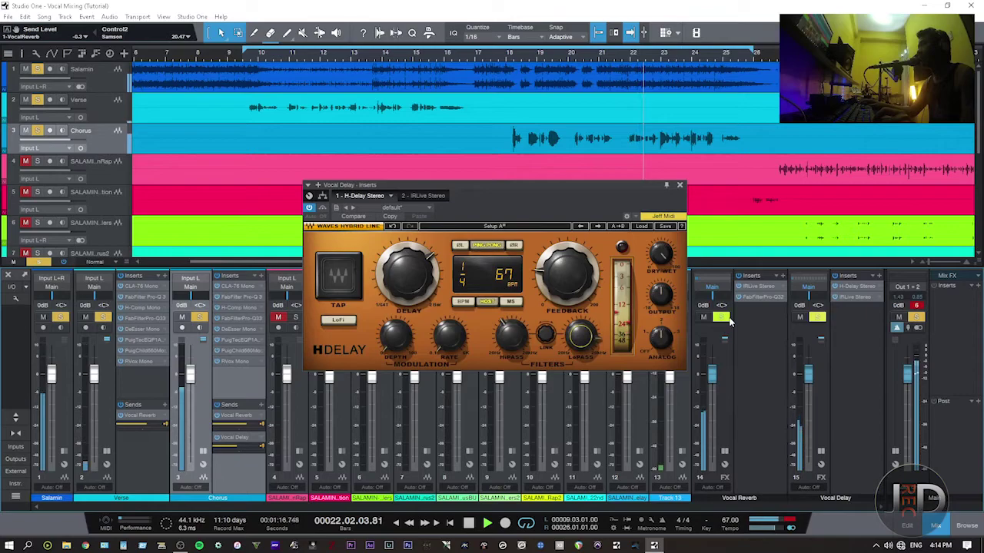
- Compare the verse from bar 10 with the chorus from bar 18, close H-Delay and check the Chorus track's Vocal Delay send level
key(space)
click(248, 56)
key(space)
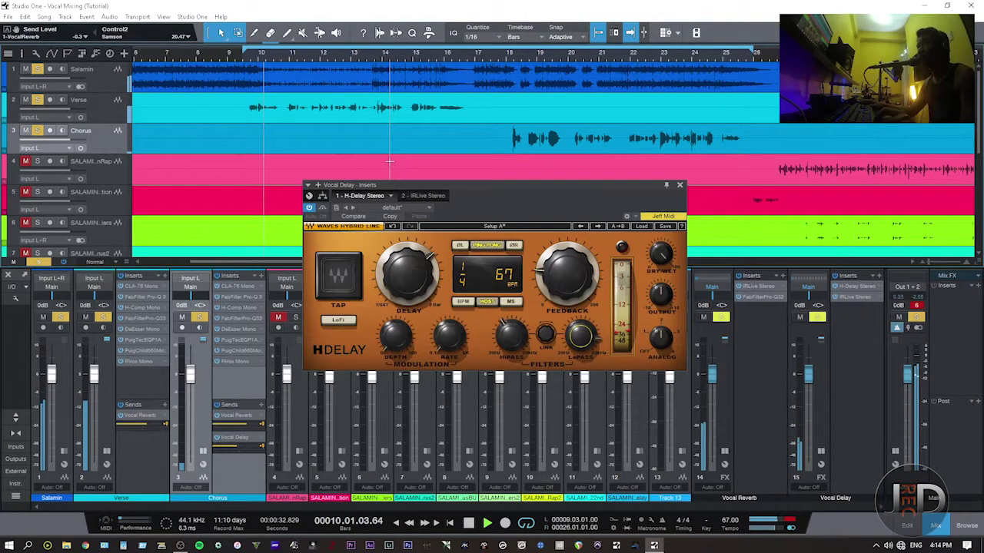
click(508, 58)
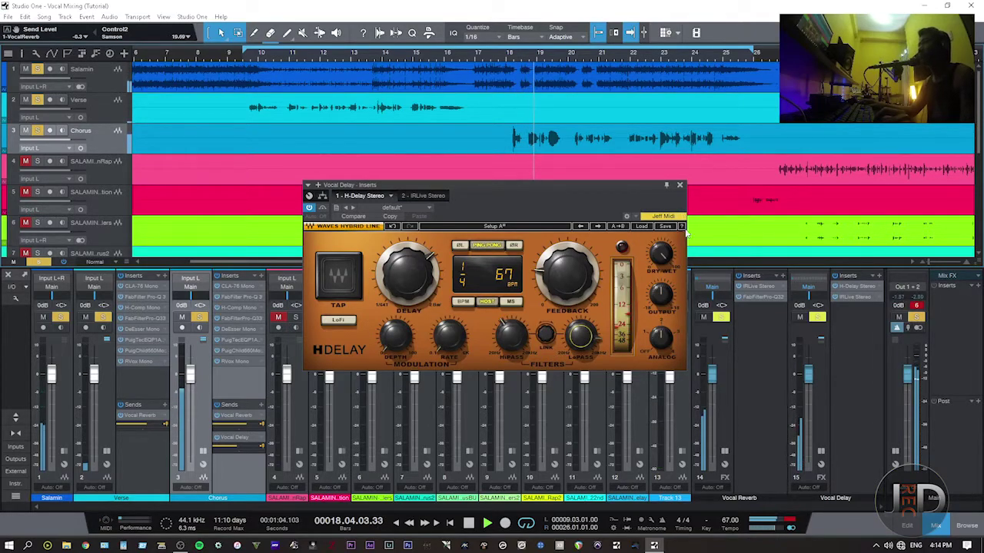
click(679, 185)
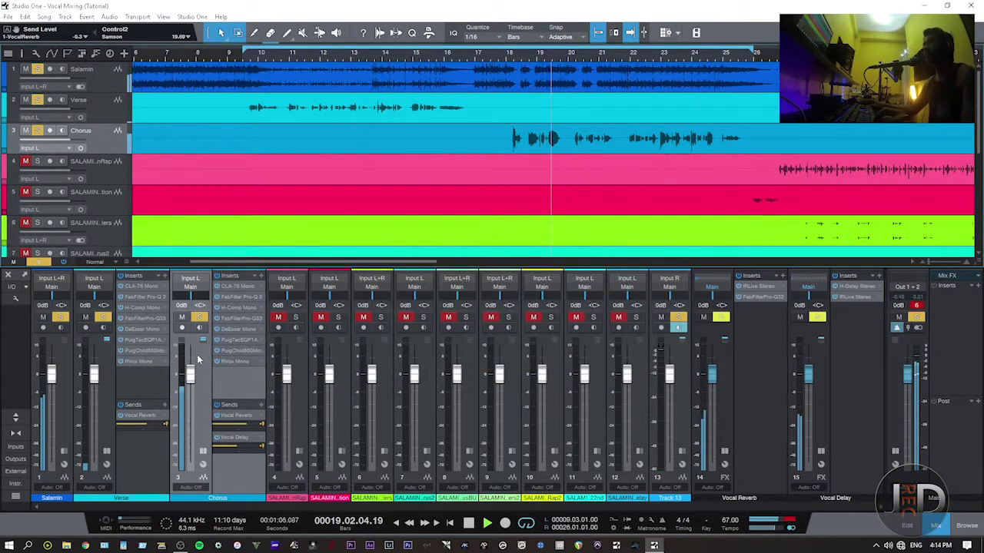
key(space)
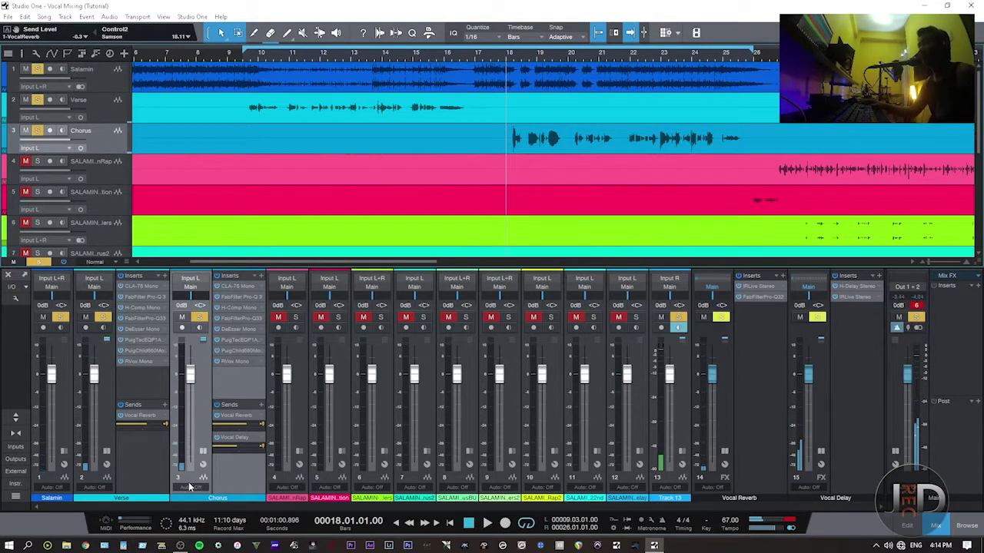
mouse_move(236, 448)
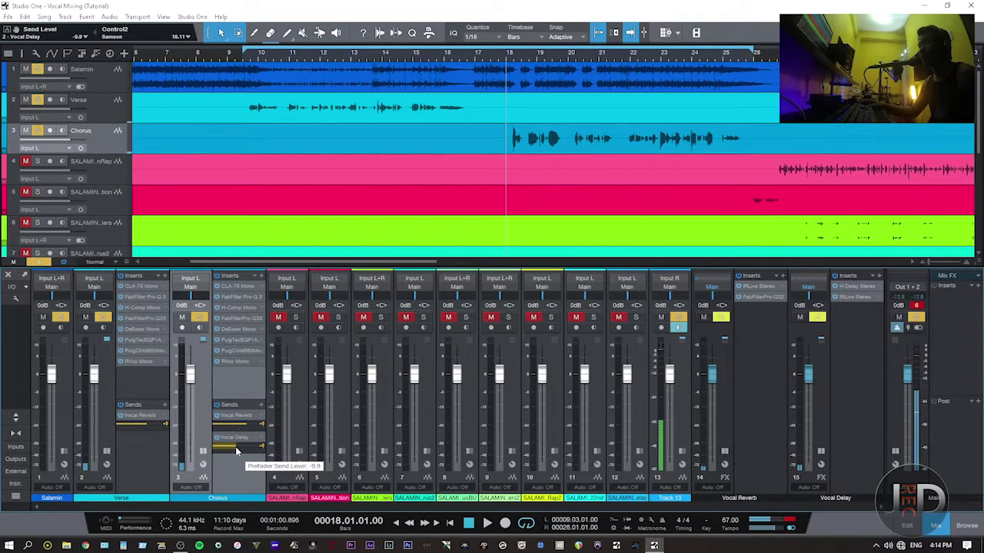
- Select the Verse channel together with Chorus and insert the Waves VU Meter Stereo on the Main output
click(119, 392)
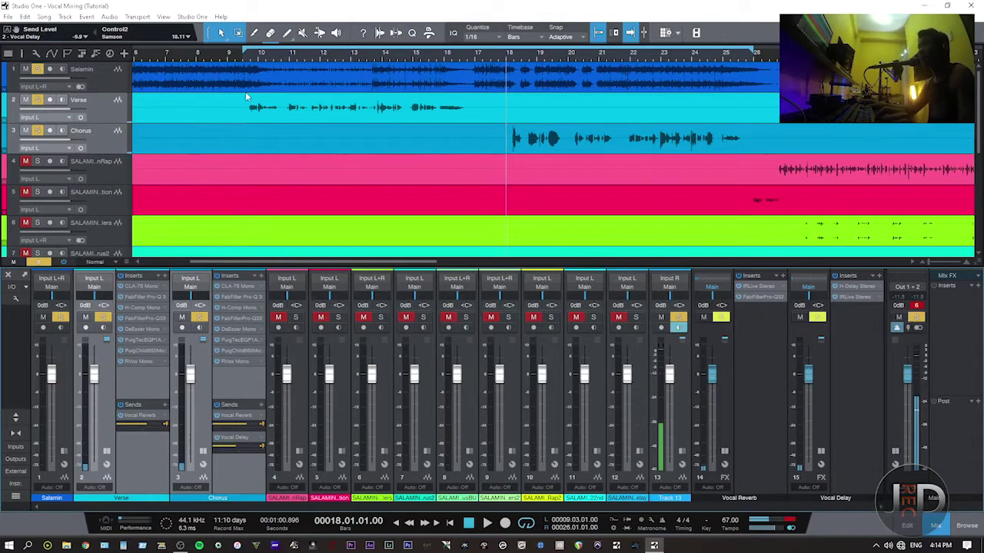
click(243, 54)
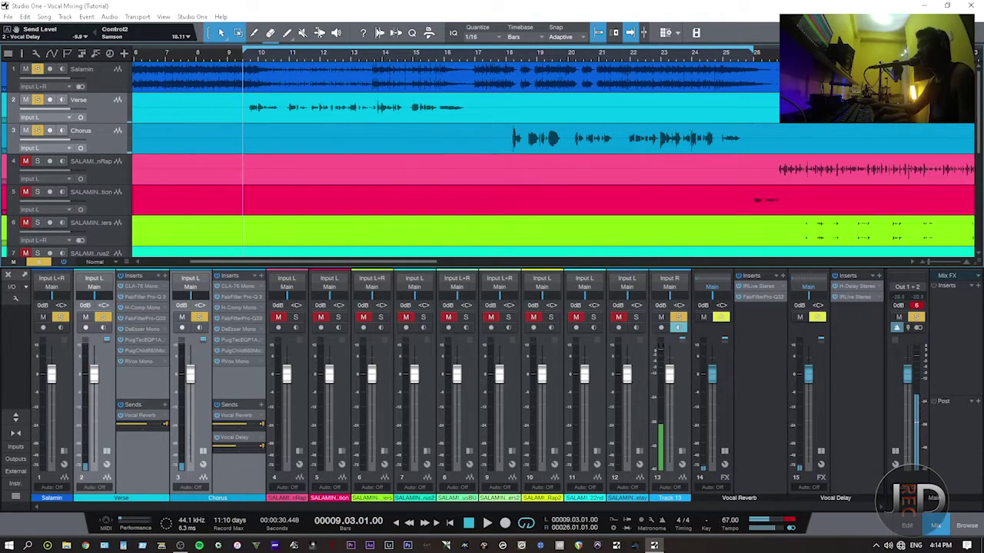
click(976, 285)
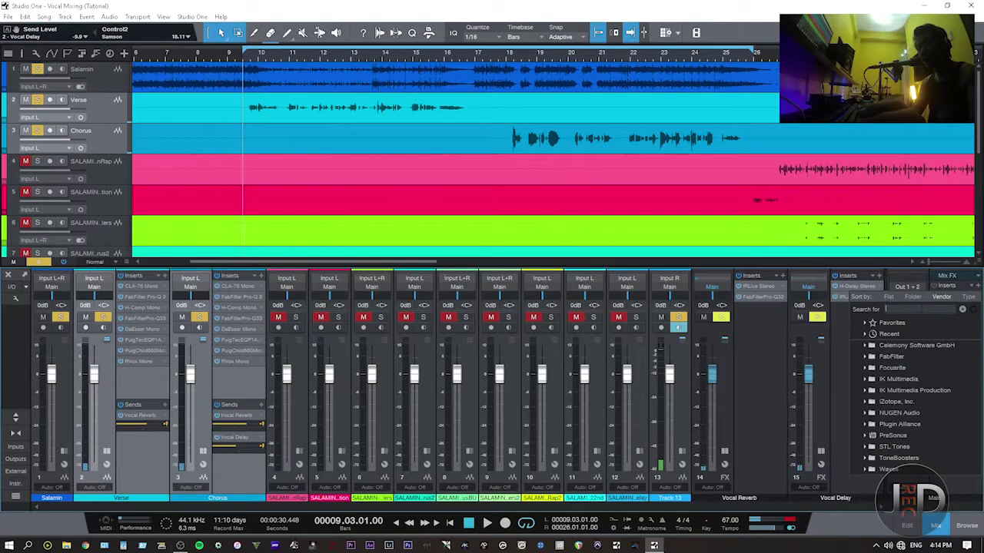
text(vu me)
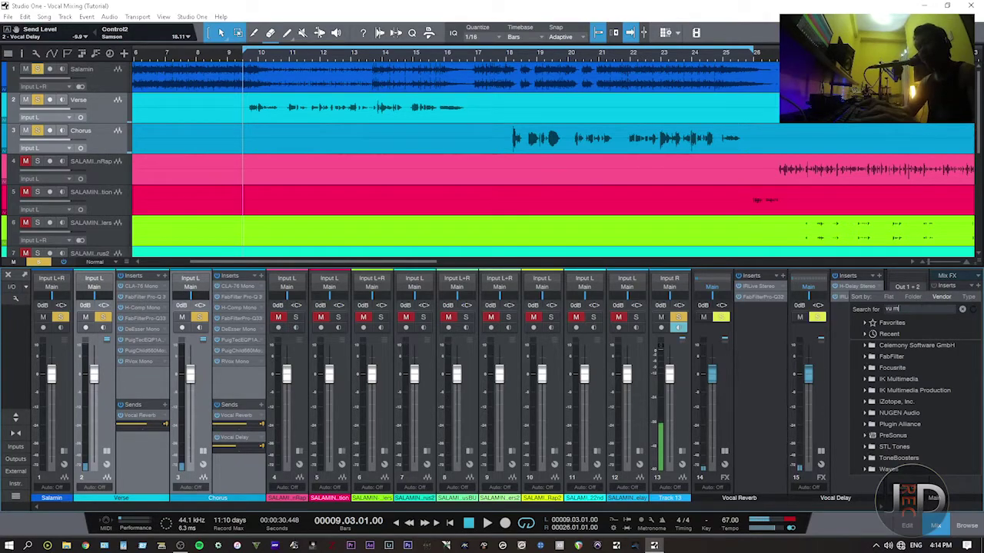
click(873, 347)
double_click(873, 346)
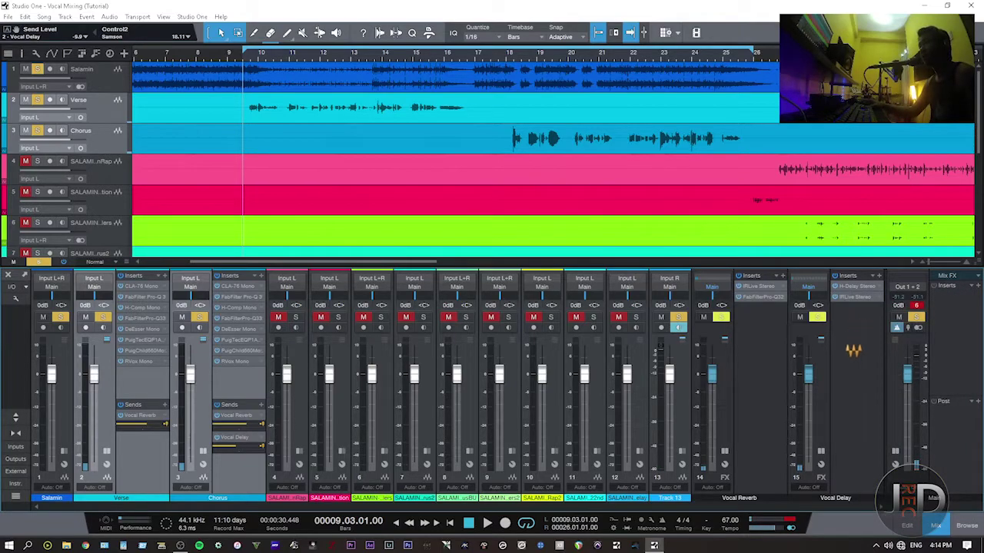
drag(488, 189, 638, 220)
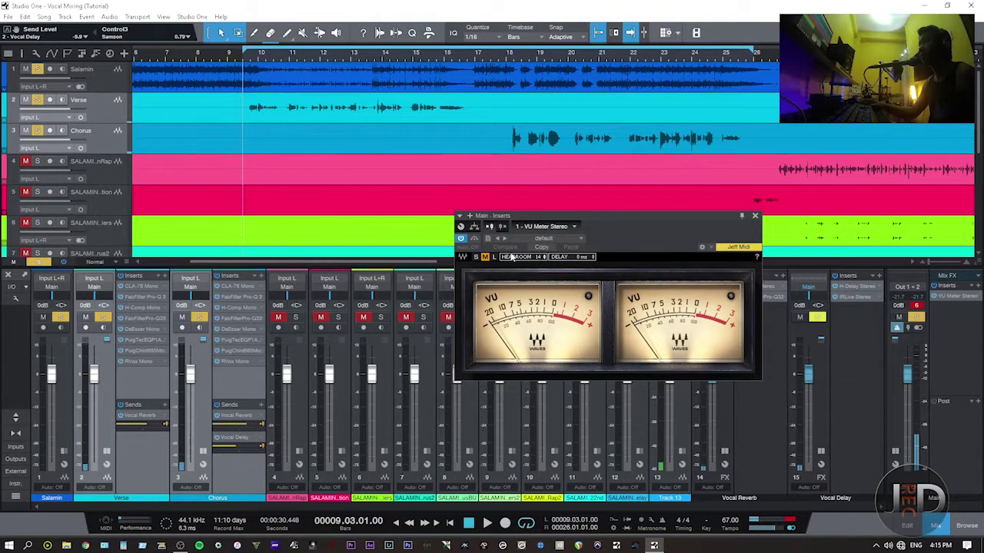
- Take the Verse and Chorus channels out of solo and audition the backing track alone from bar 9 on the VU Meter
click(105, 318)
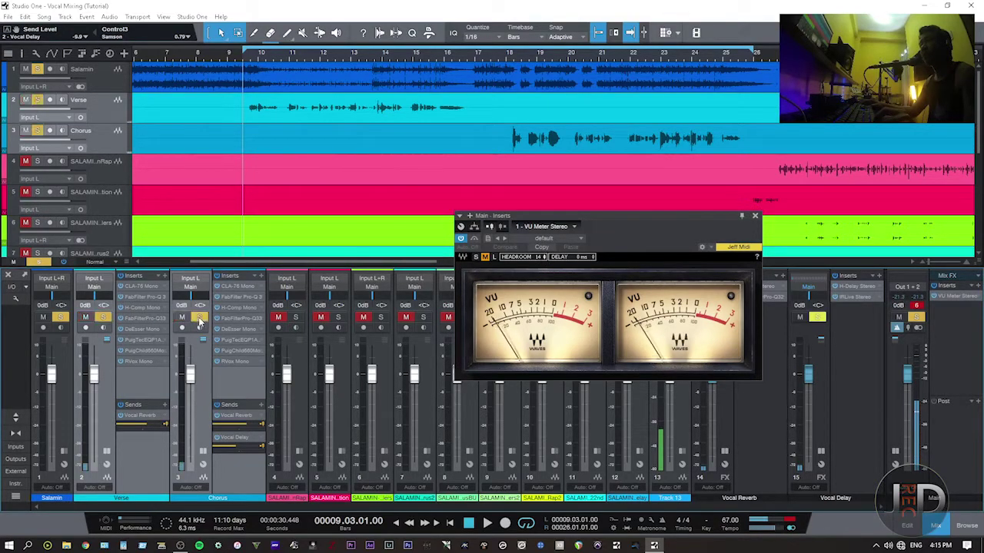
click(199, 318)
key(space)
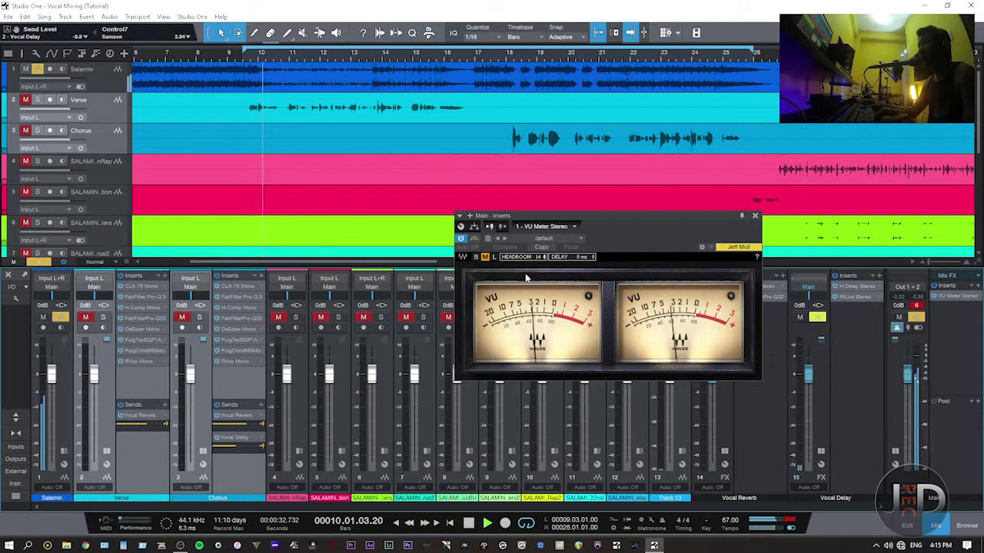
key(space)
- Play the backing track from bar 17 and set the VU Meter headroom to 9
click(474, 53)
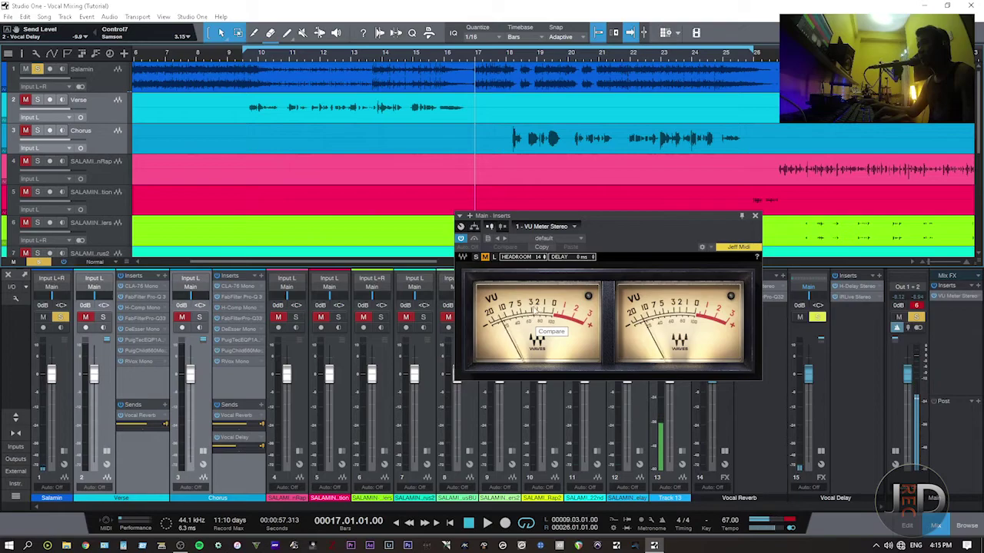
key(space)
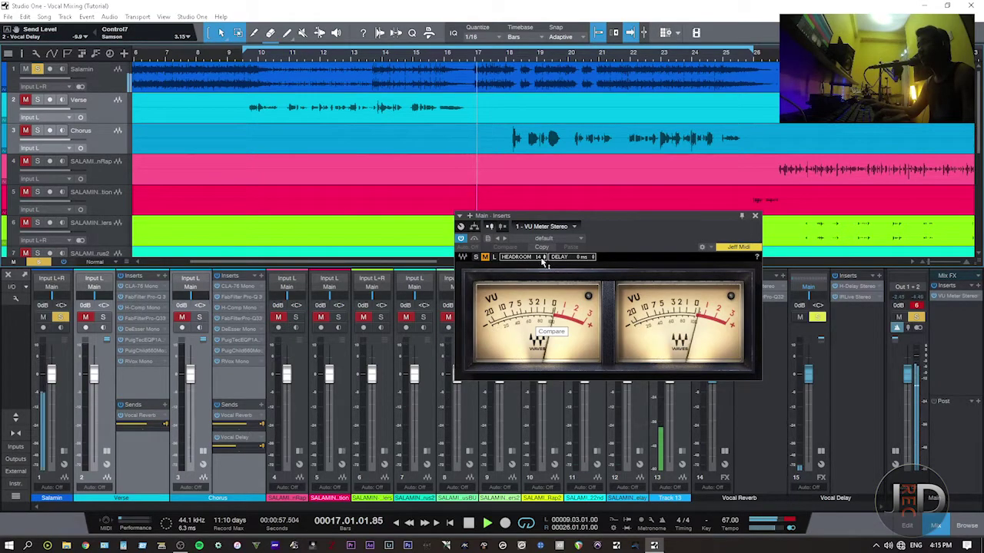
scroll(530, 256, down, 9)
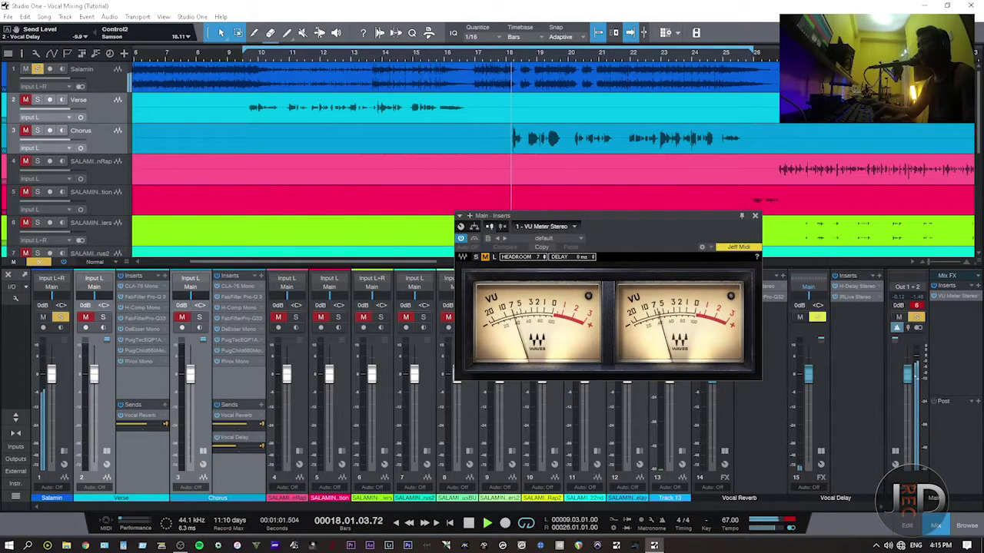
scroll(522, 256, up, 2)
key(KP_Subtract)
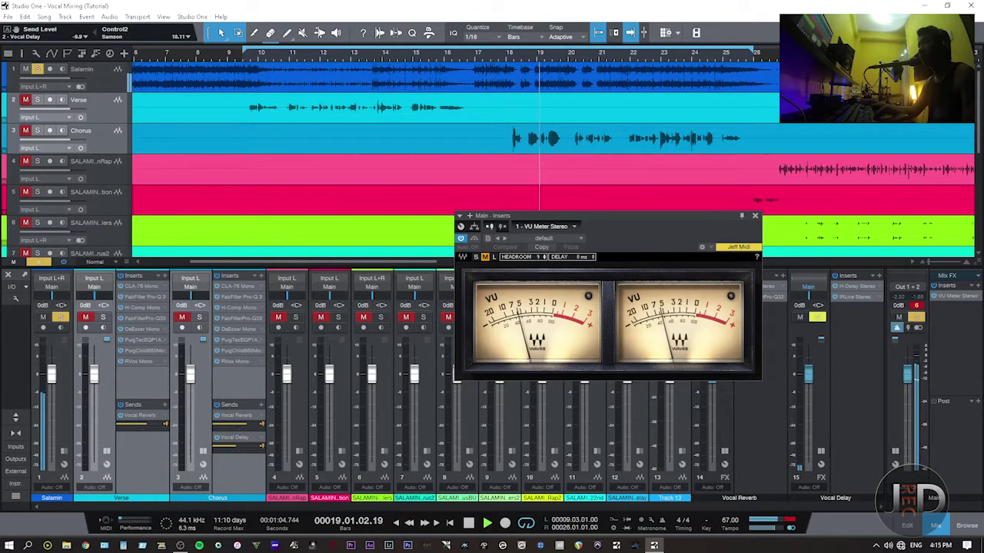
key(space)
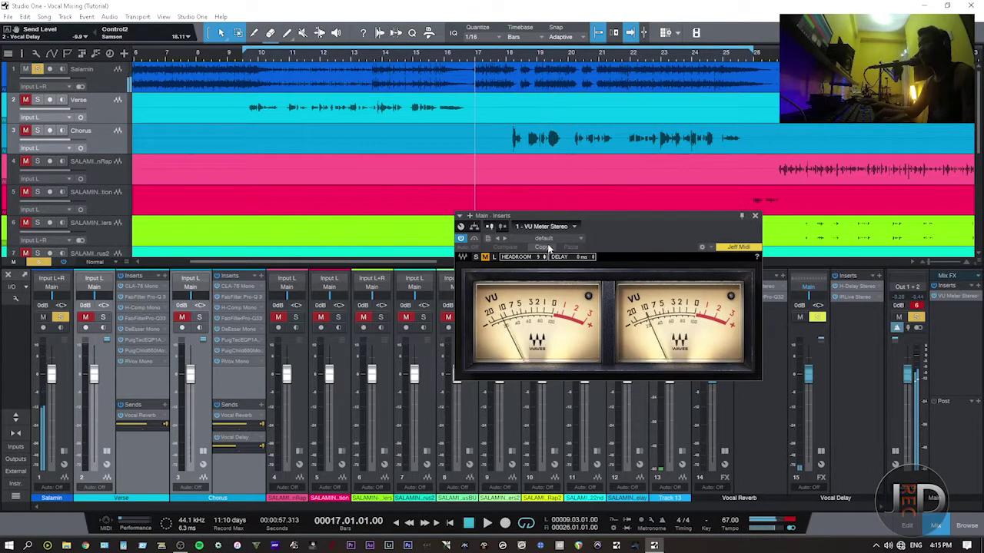
- Solo both vocals again, pull their faders fully down, and bring them up to -6.7 dB while playing from bar 17
click(101, 318)
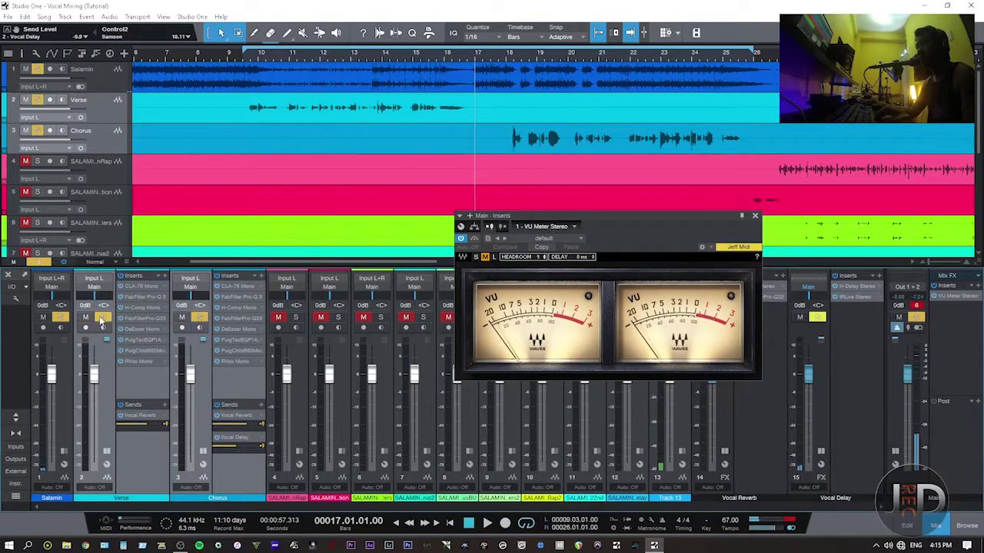
drag(95, 372, 89, 490)
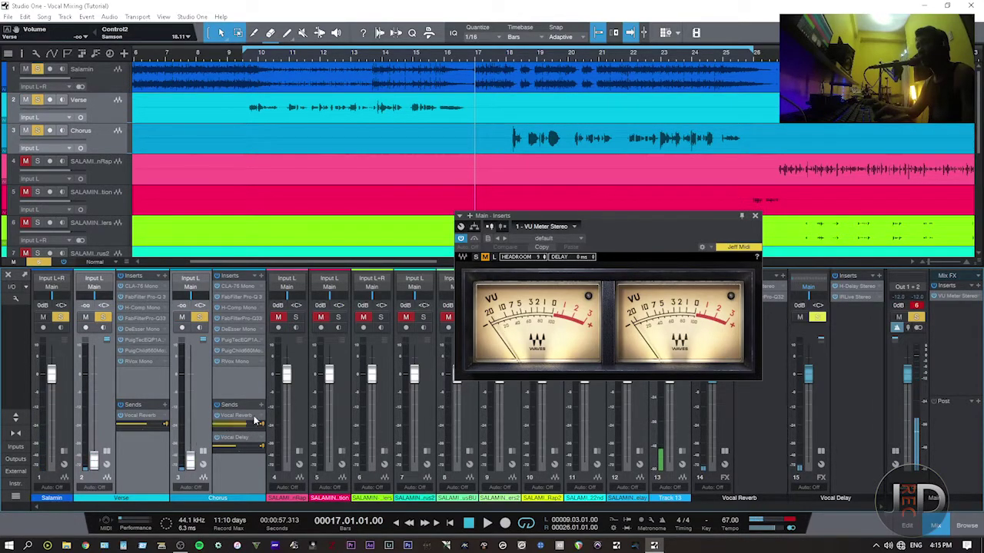
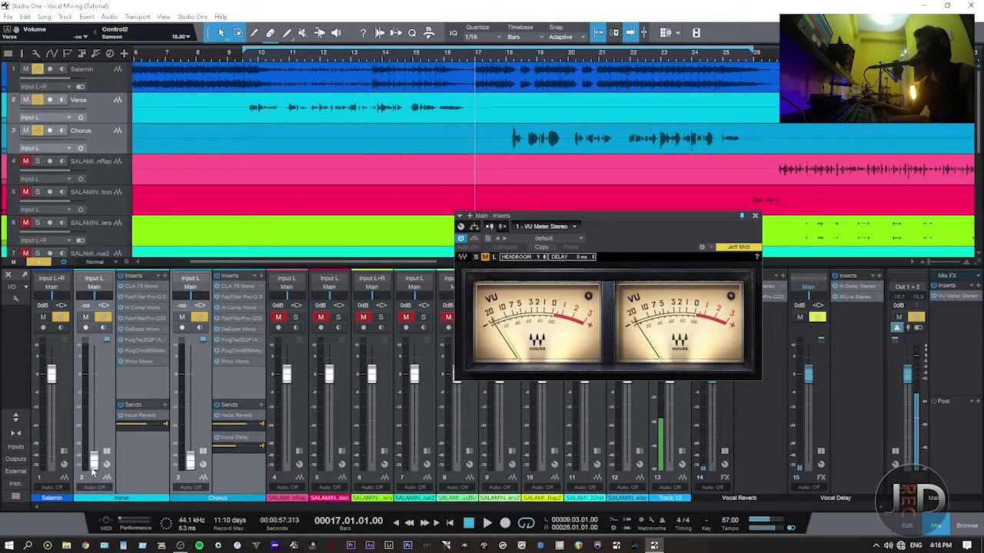
key(space)
drag(96, 465, 88, 382)
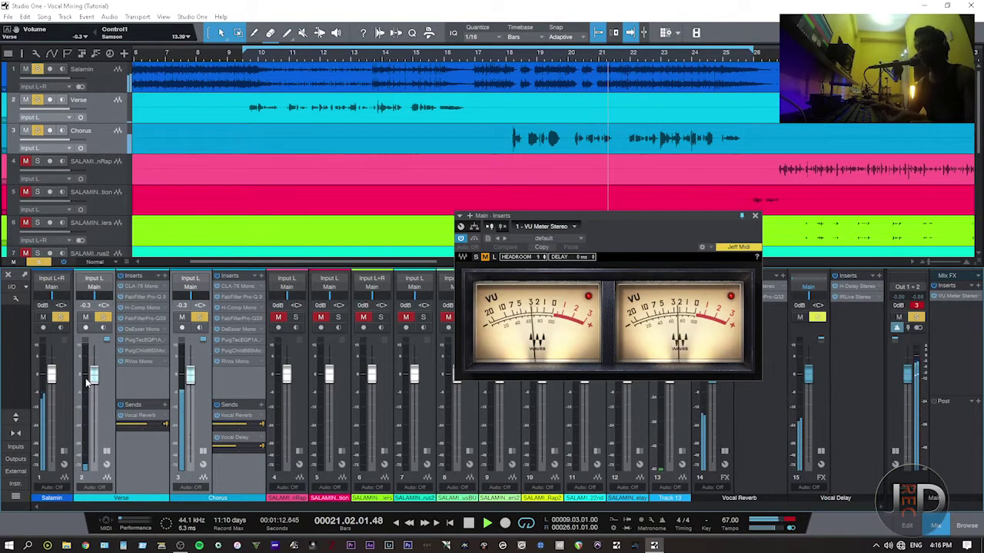
drag(87, 382, 89, 396)
key(space)
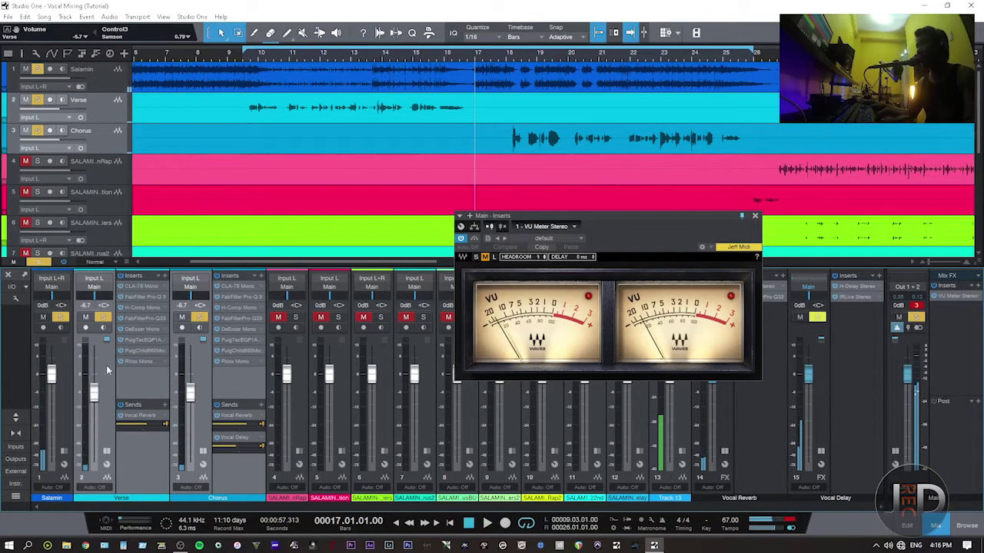
- Play the chorus from bar 18 and return the Verse and Chorus faders to 0 dB
click(507, 60)
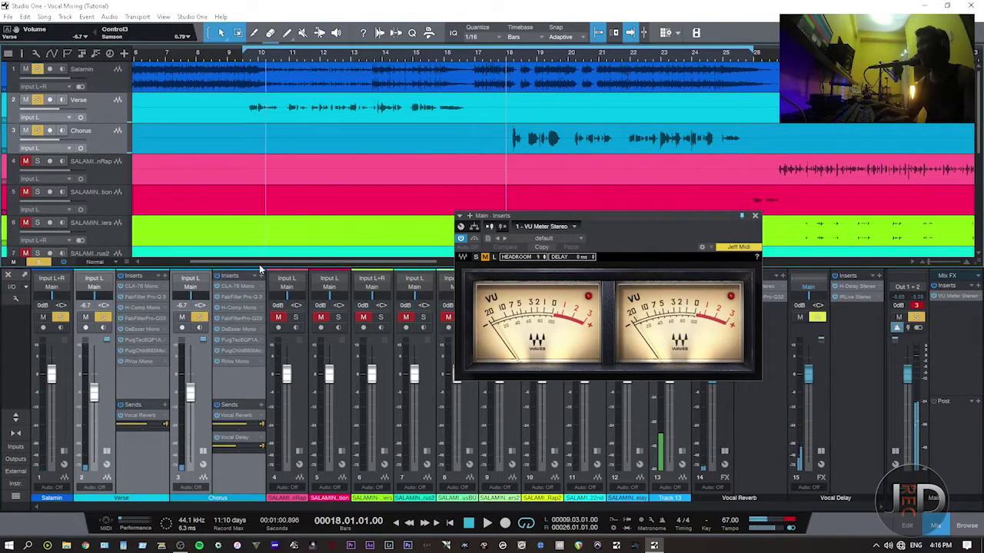
key(space)
drag(94, 393, 104, 375)
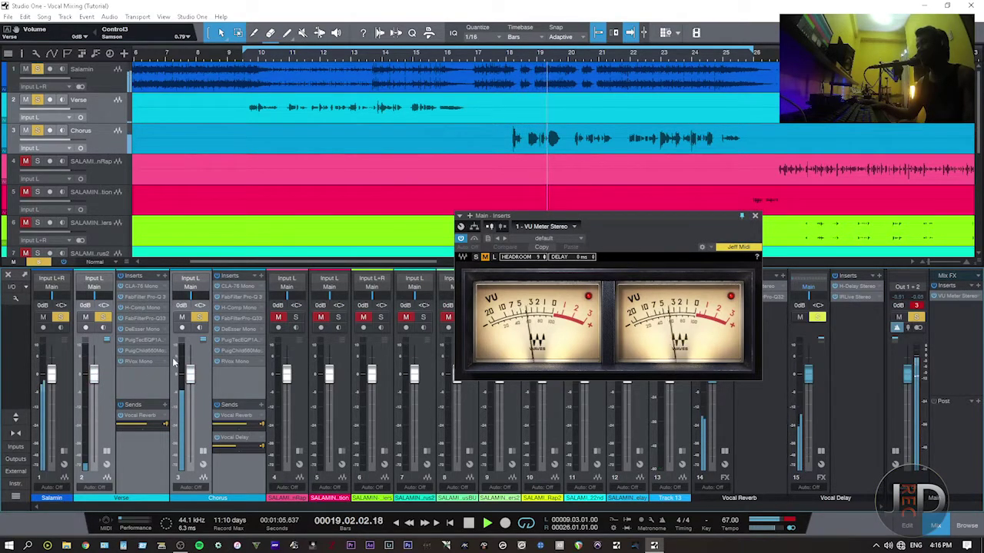
- Set the VU Meter headroom to 11 with both vocals out of solo, and bring the vocals back to compare from bar 18
click(199, 317)
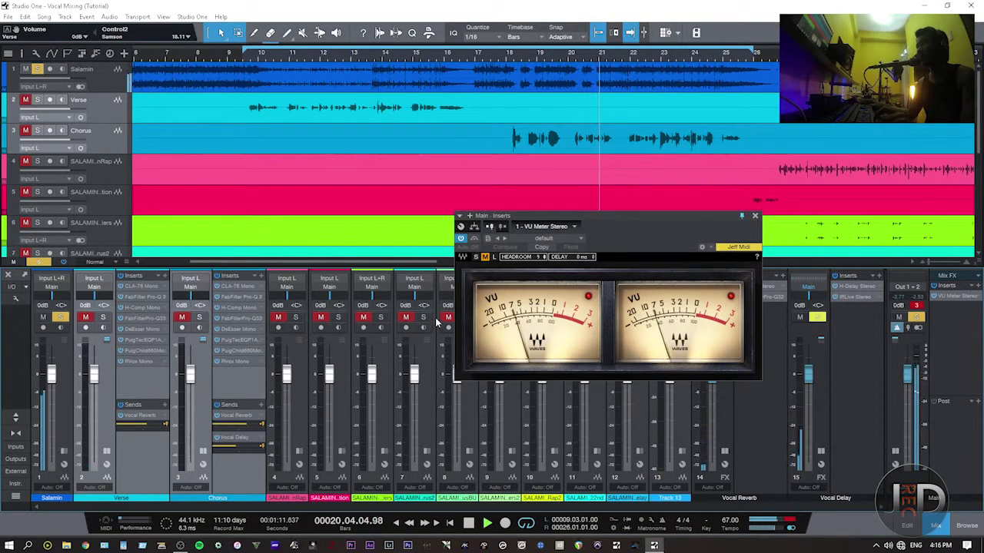
key(space)
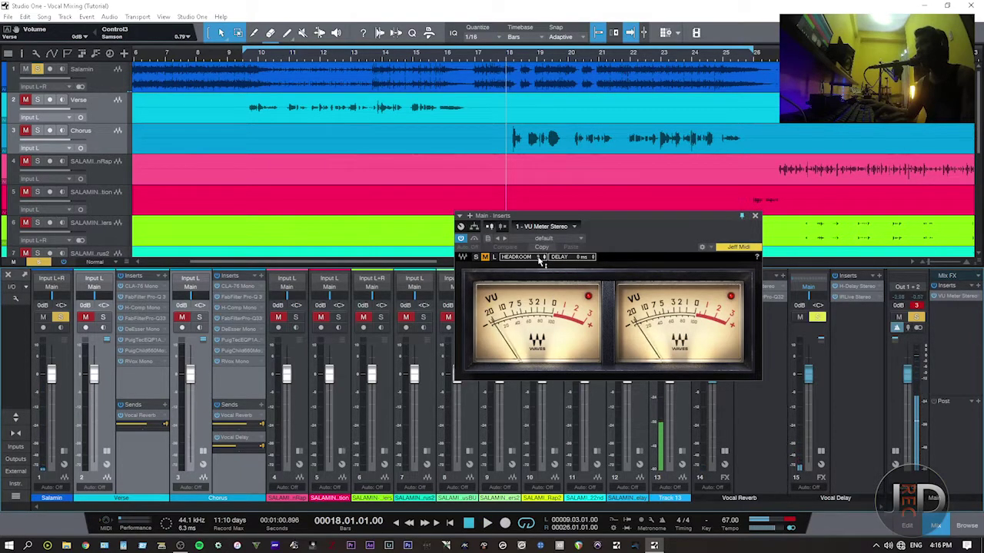
key(space)
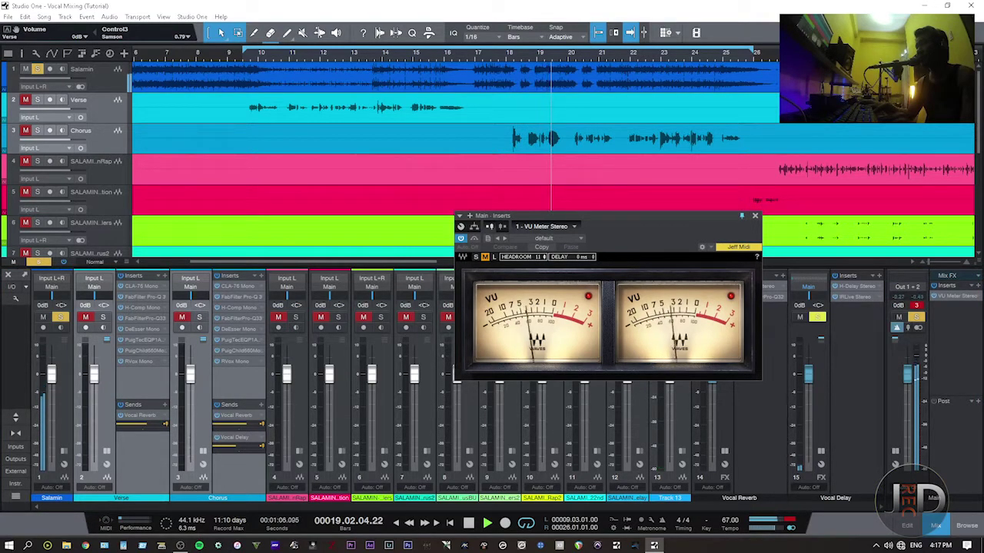
click(198, 319)
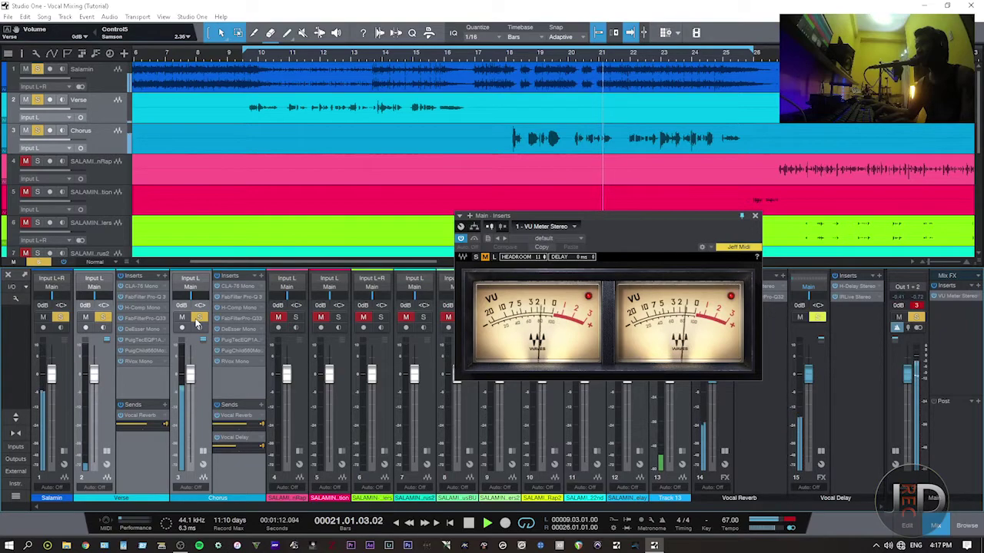
key(space)
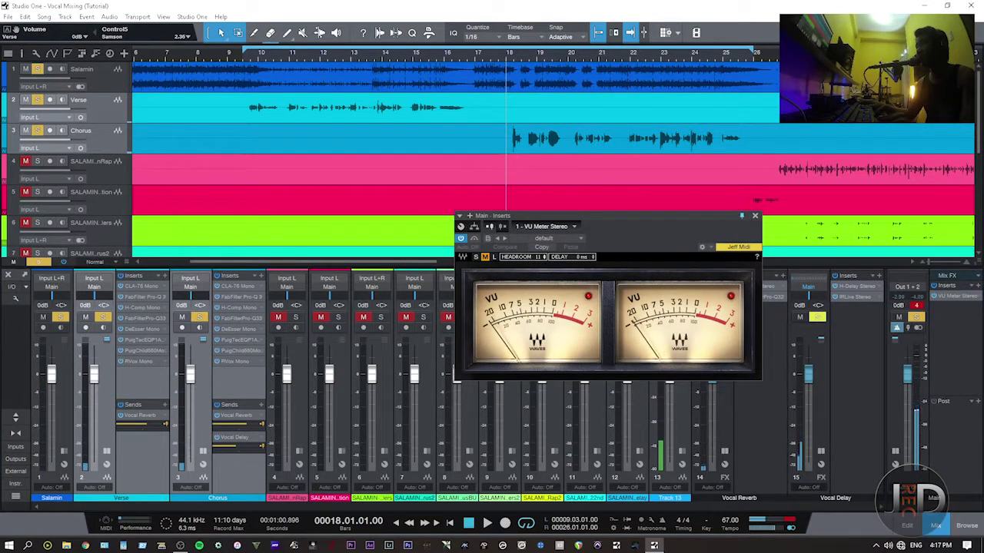
- Take both vocals out of solo and set the VU Meter headroom to 12 while auditioning the backing track from bar 18
click(199, 317)
click(103, 317)
key(space)
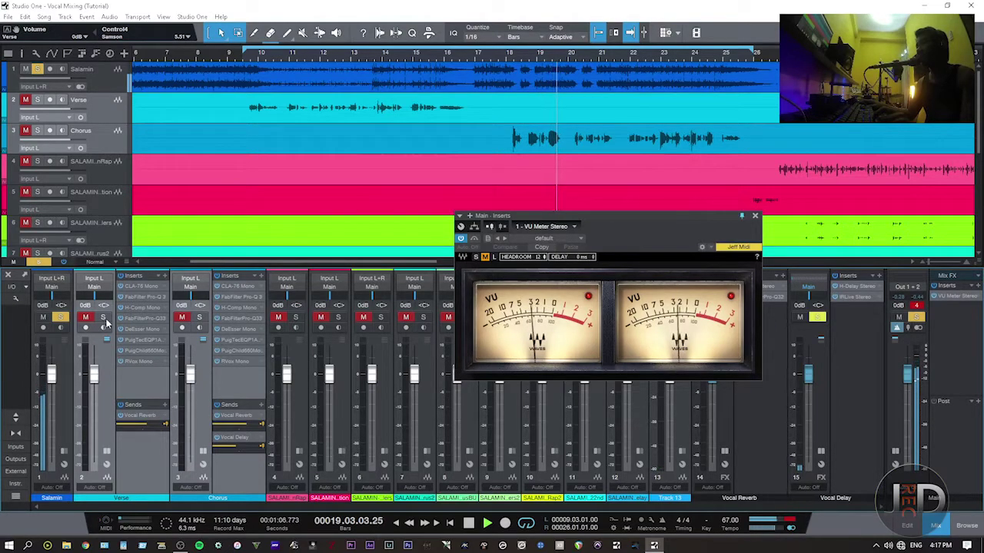
key(space)
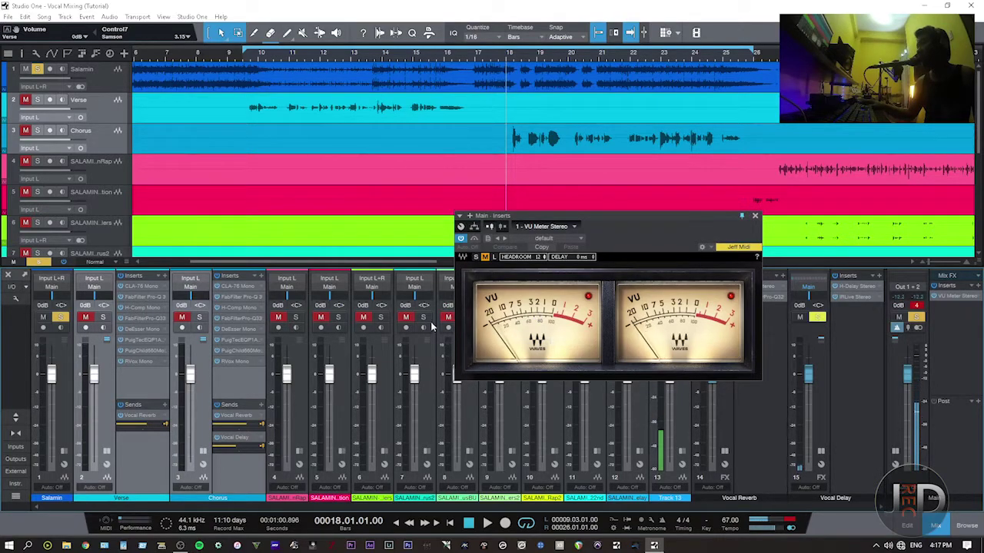
key(space)
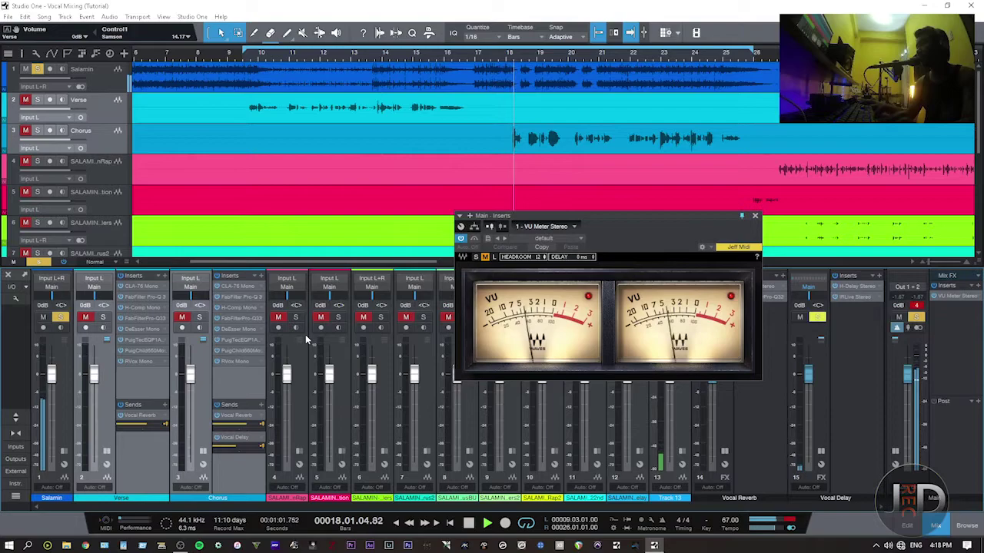
key(space)
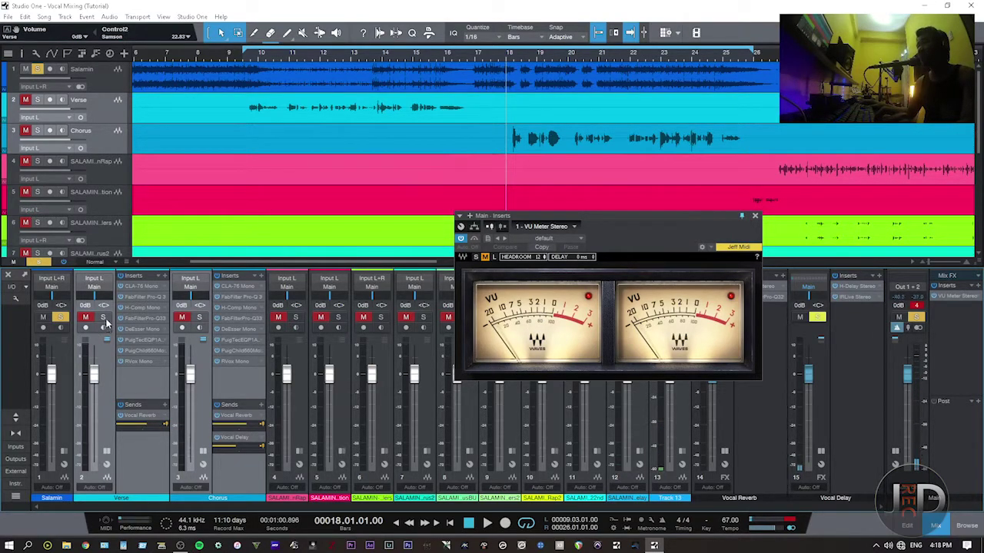
key(space)
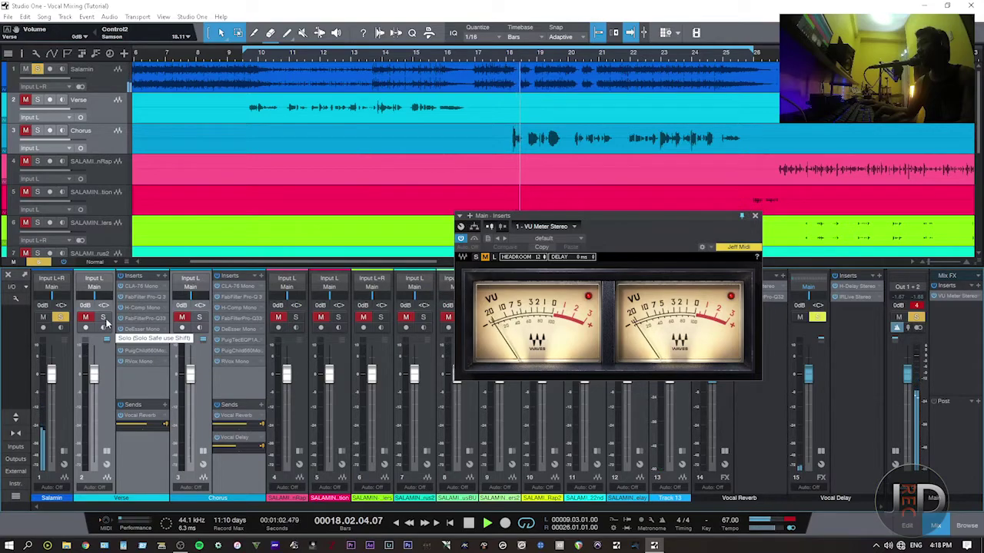
key(space)
- Solo both vocals, play the chorus from bar 18 and lower the Verse and Chorus faders together to -2.0 dB
click(104, 322)
key(space)
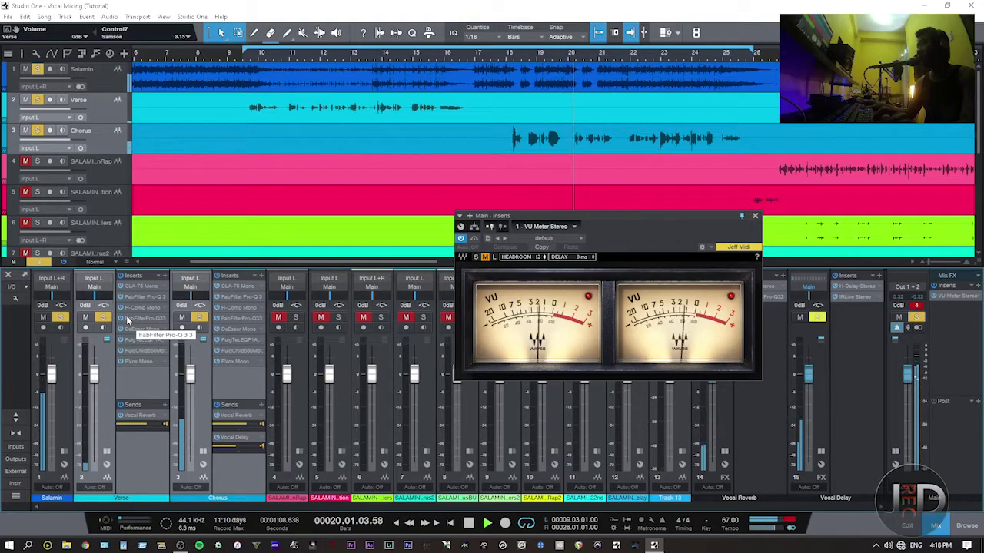
key(space)
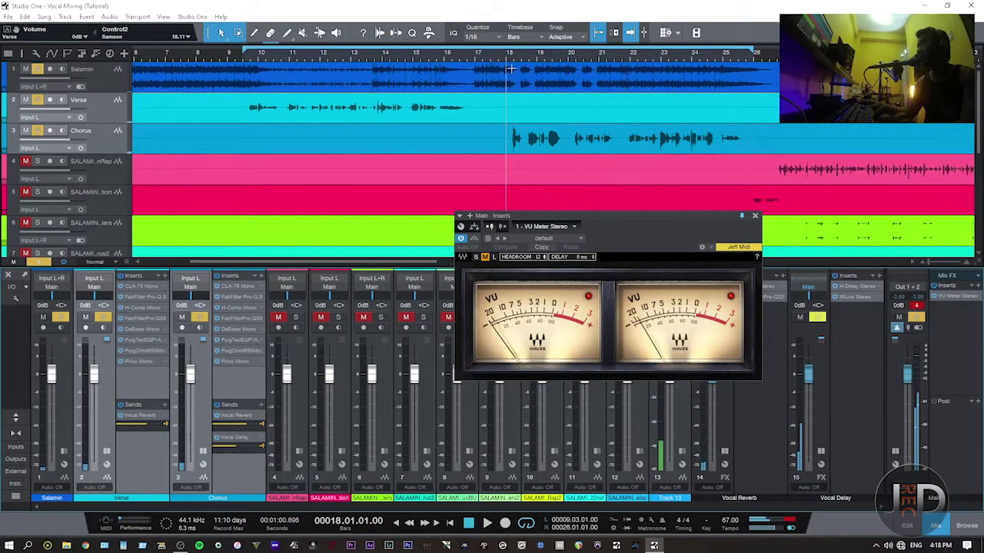
key(space)
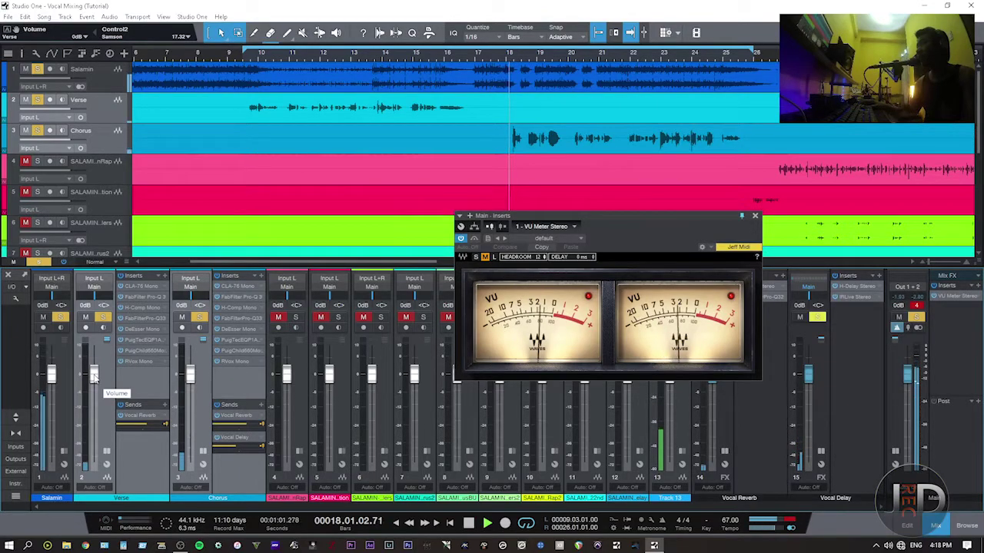
drag(93, 378, 93, 383)
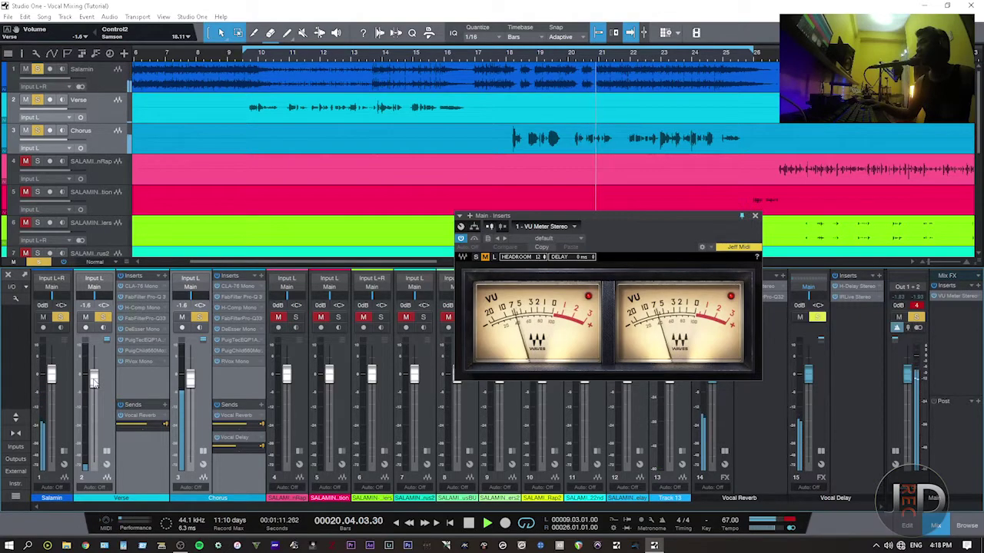
scroll(94, 382, down, 2)
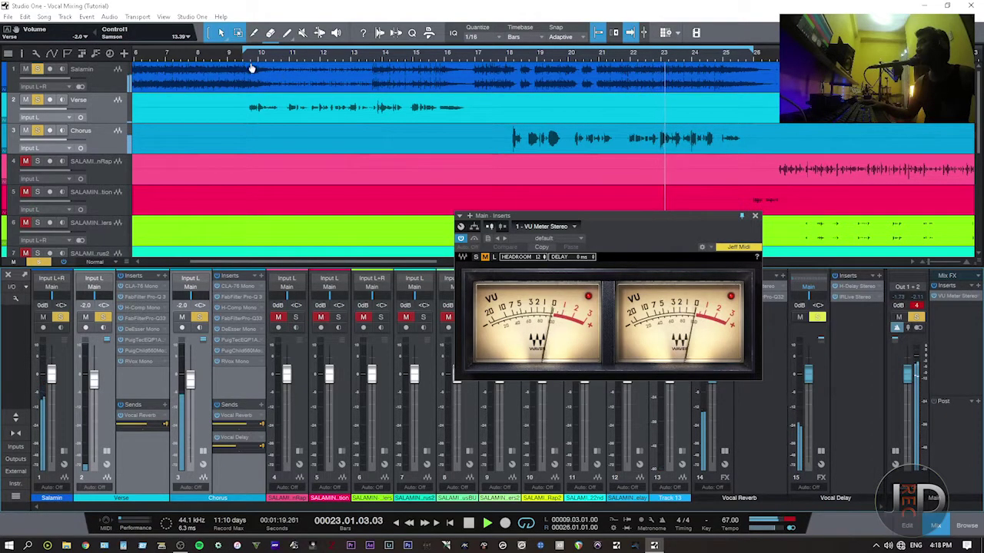
- Set the Verse and Chorus faders to -1.6 dB and the Chorus Vocal Delay send to -12.7 while auditioning both sections
drag(94, 384, 93, 382)
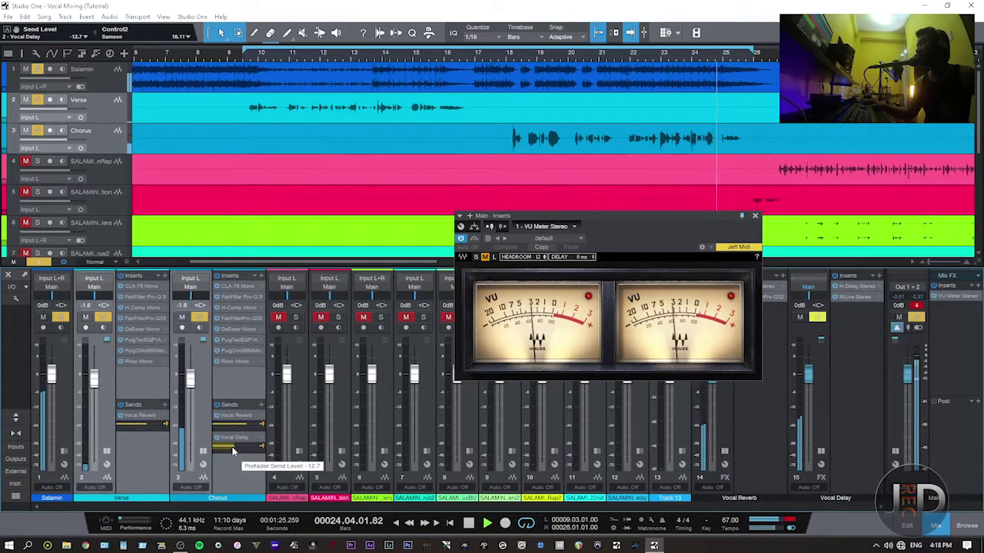
drag(233, 450, 224, 451)
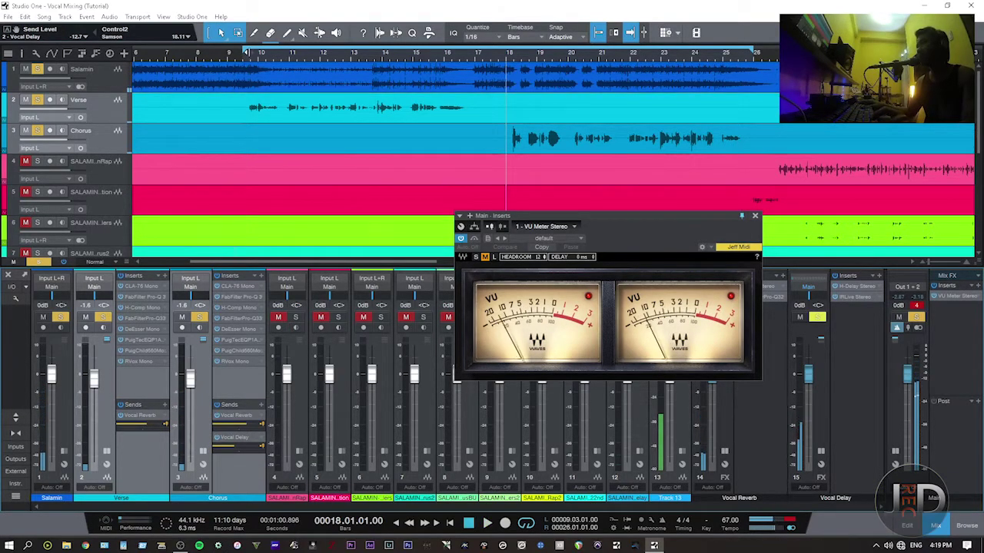
click(251, 54)
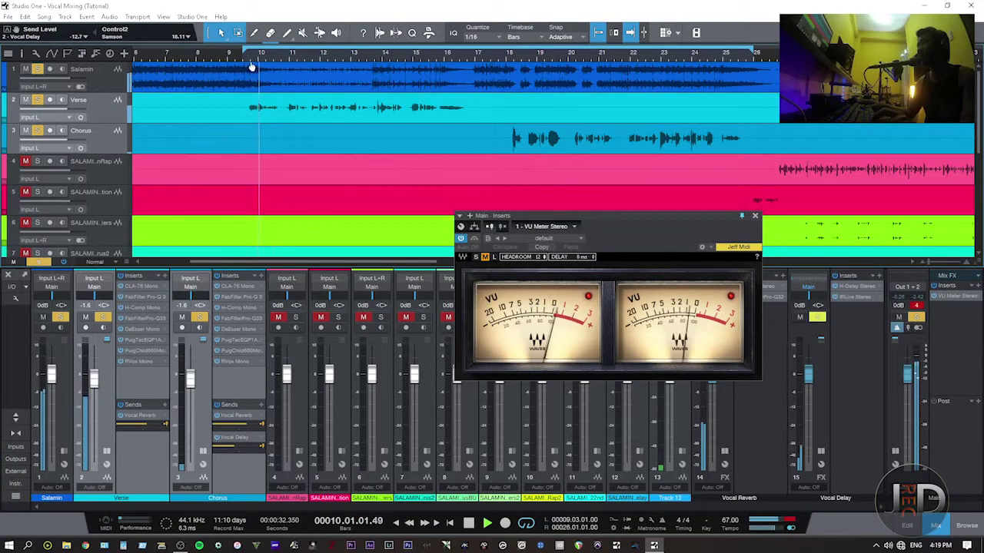
key(space)
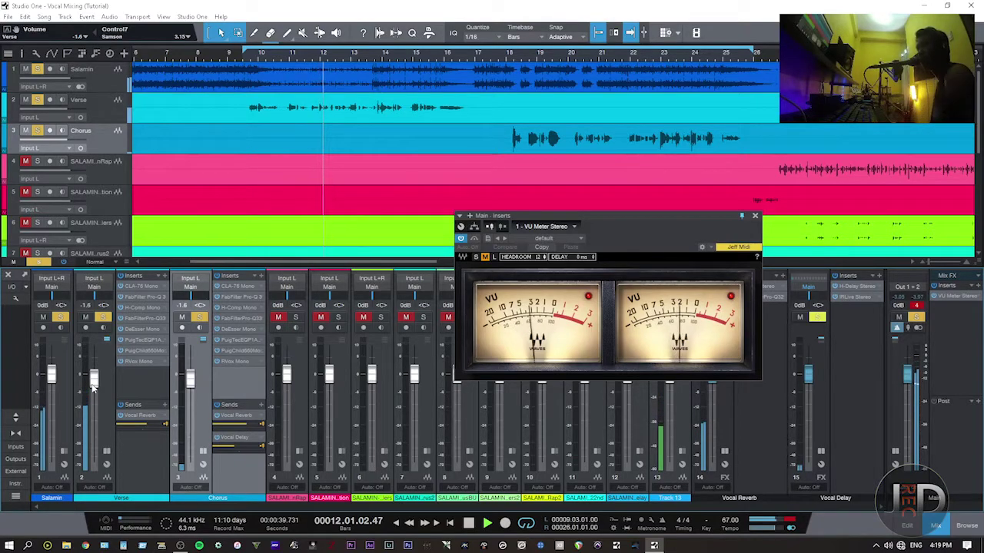
- Remove the VU Meter from the Main output and raise the Chorus fader to -1.1 dB during playback
right_click(951, 303)
click(886, 393)
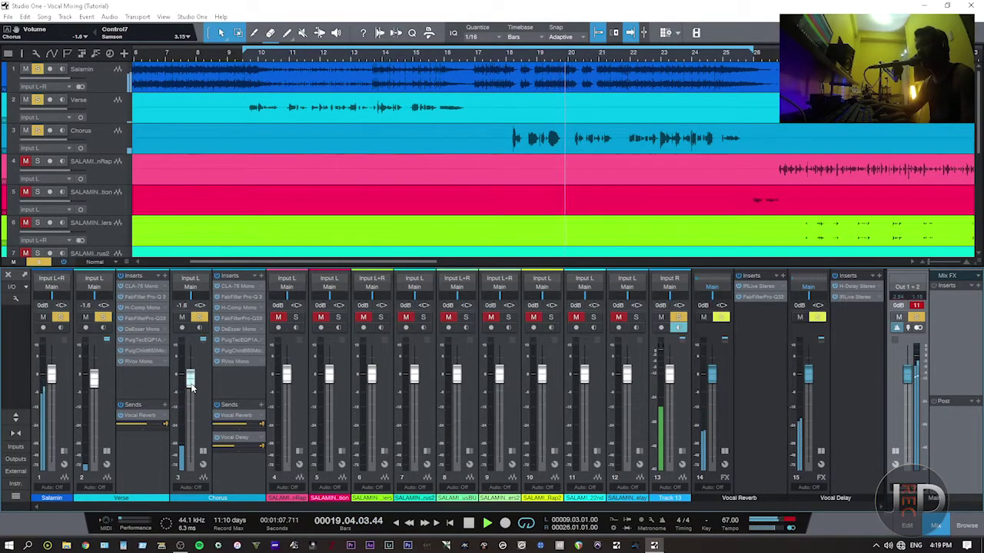
scroll(192, 387, up, 2)
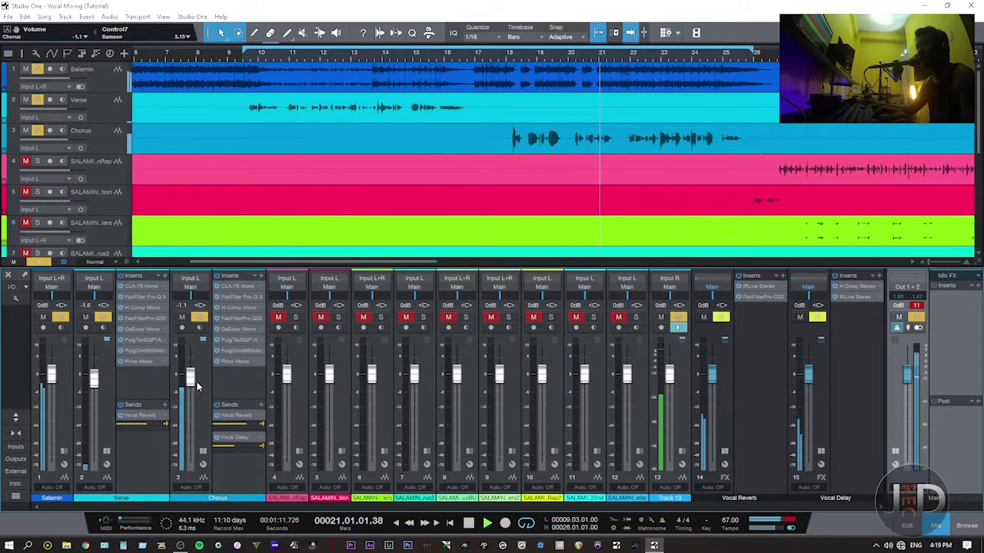
key(space)
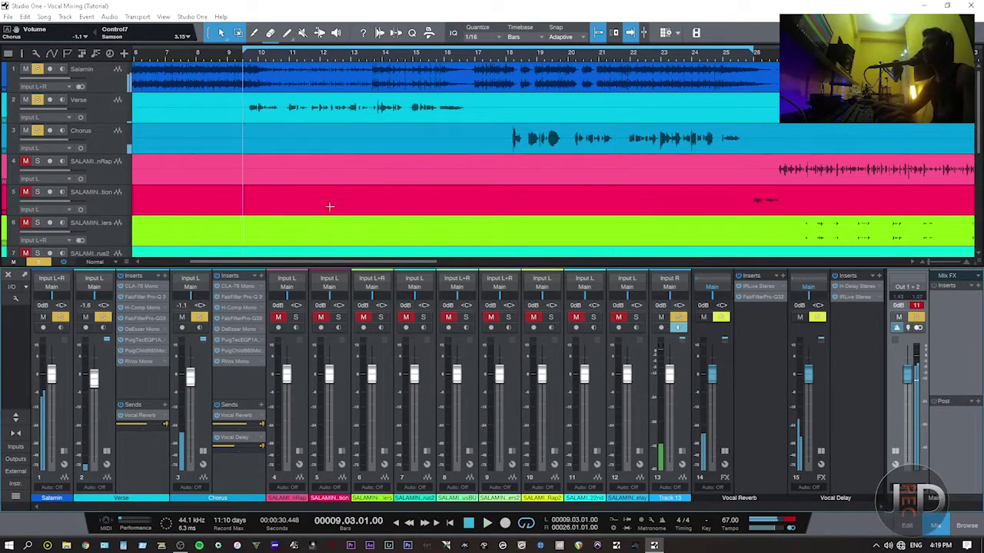
- Raise the three bell bands together in the Chorus track's second Pro-Q 3 during playback, bringing Band 1 gain to +3.65 dB
click(411, 54)
key(space)
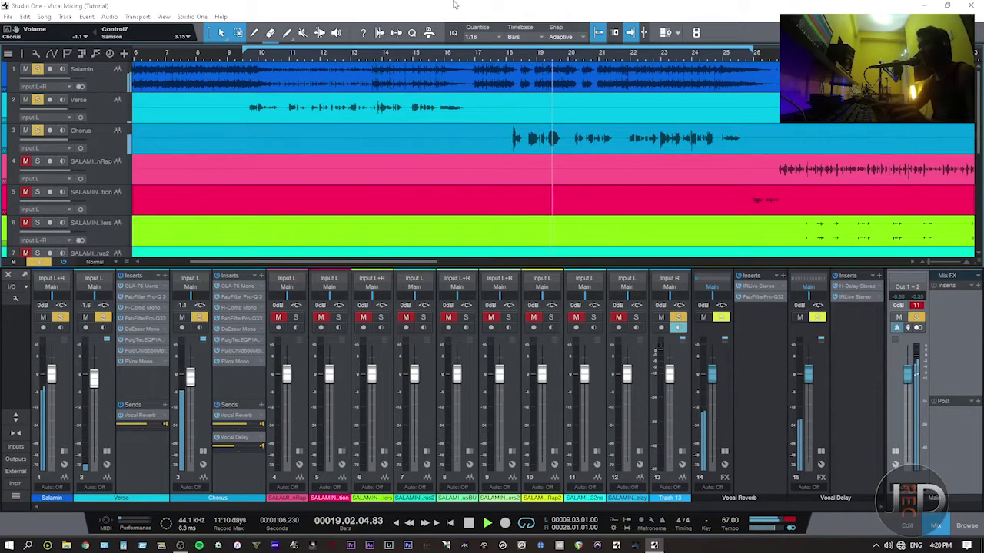
click(231, 318)
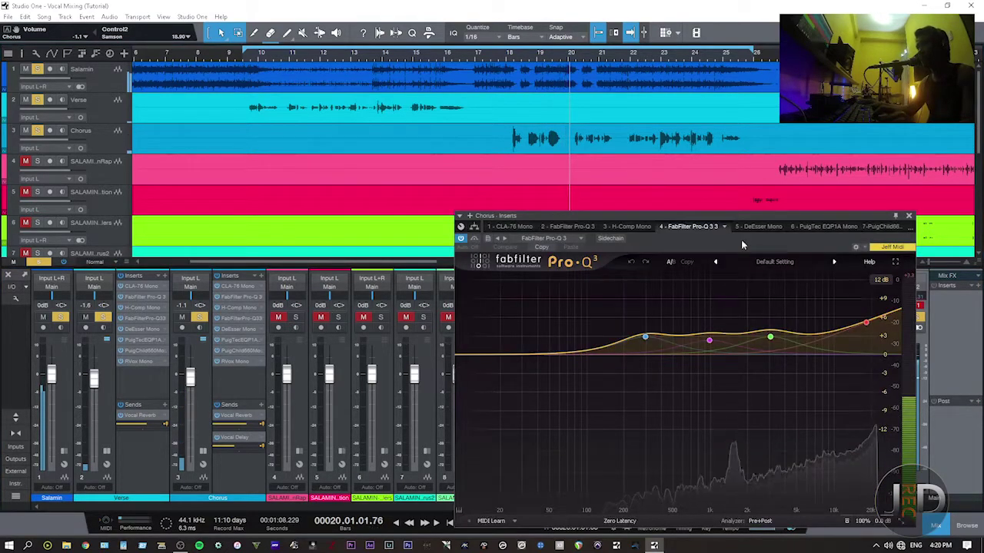
drag(585, 324, 800, 357)
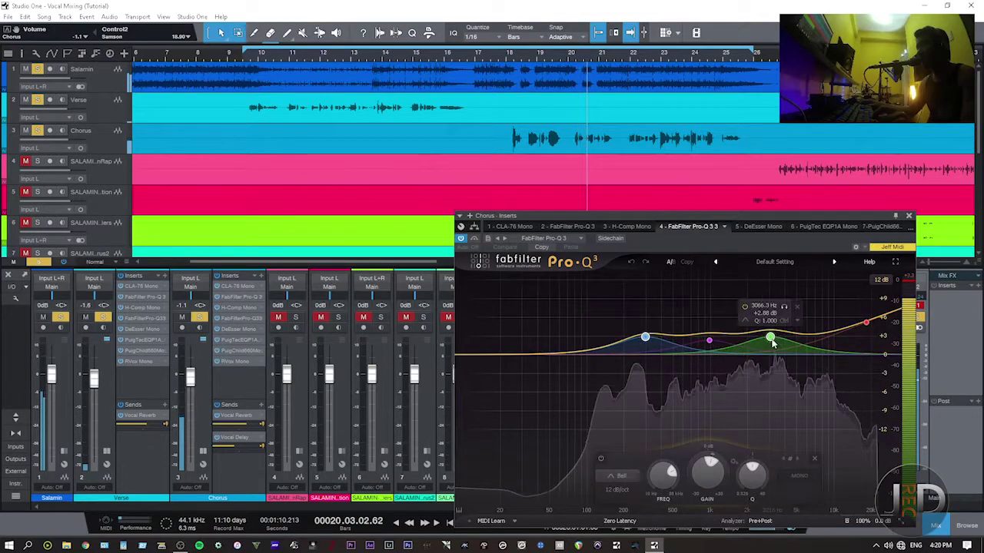
drag(557, 303, 792, 355)
drag(704, 480, 701, 475)
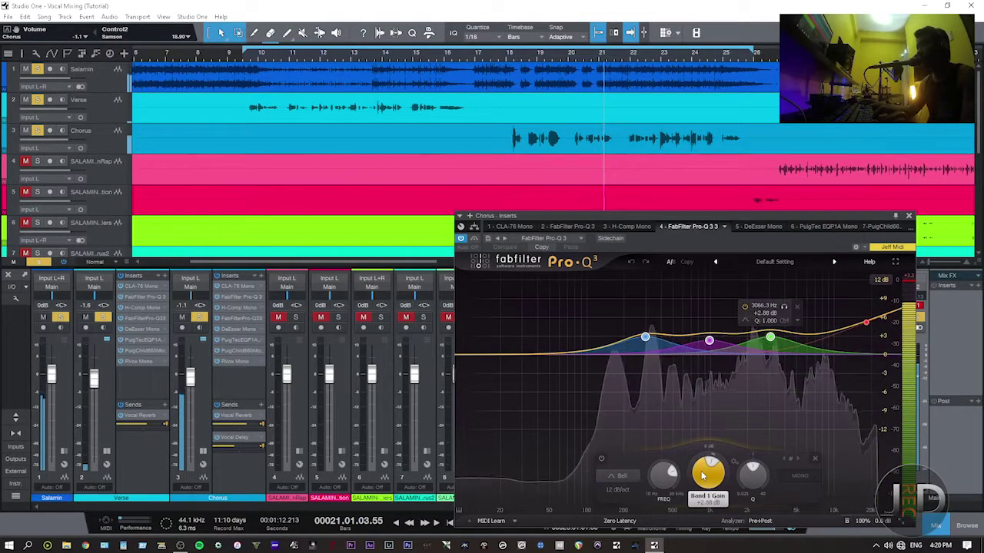
scroll(701, 475, up, 3)
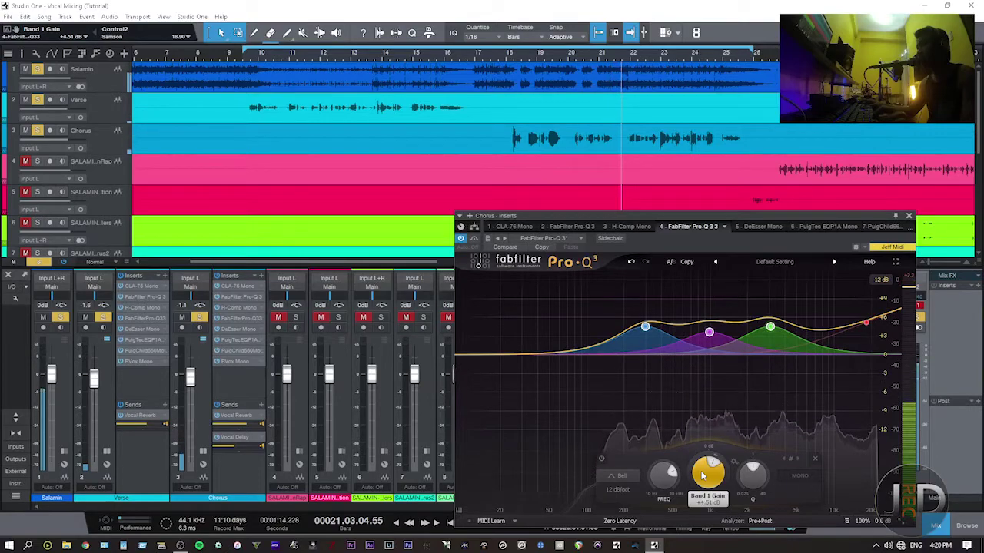
scroll(702, 475, down, 2)
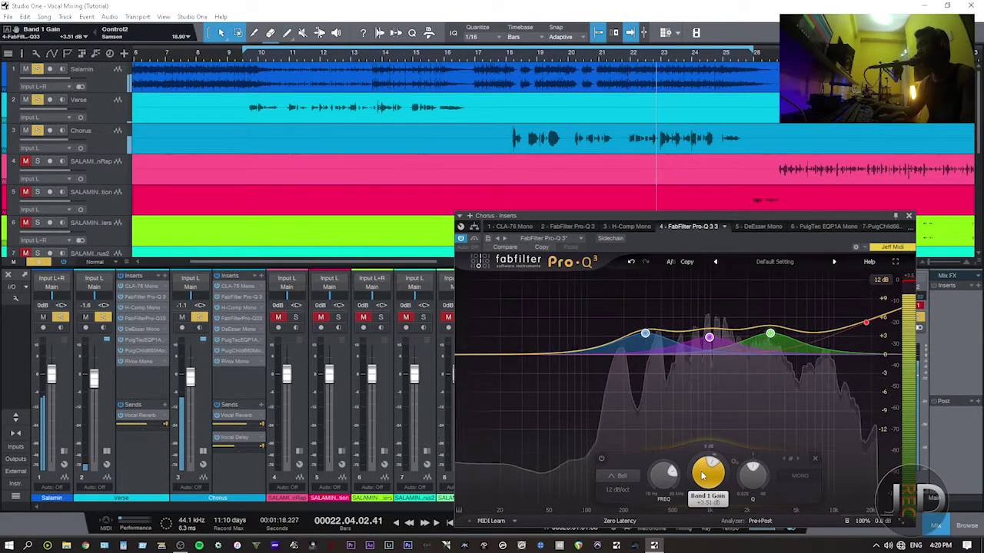
drag(702, 476, 705, 478)
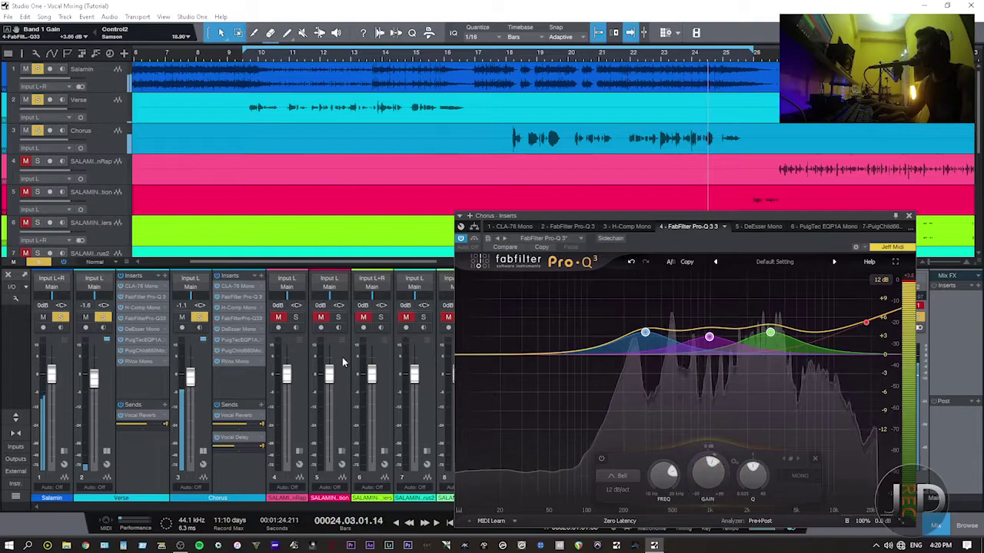
- Raise the high-frequency boost of the Chorus track's PuigTec EQP1A to 5.7 while the chorus plays
click(235, 339)
click(236, 350)
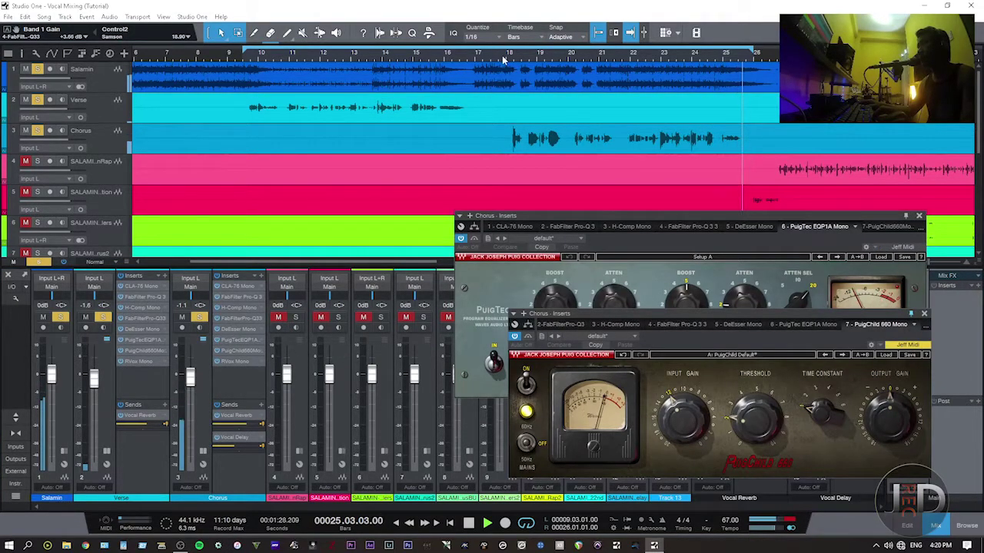
click(707, 219)
drag(680, 323, 679, 307)
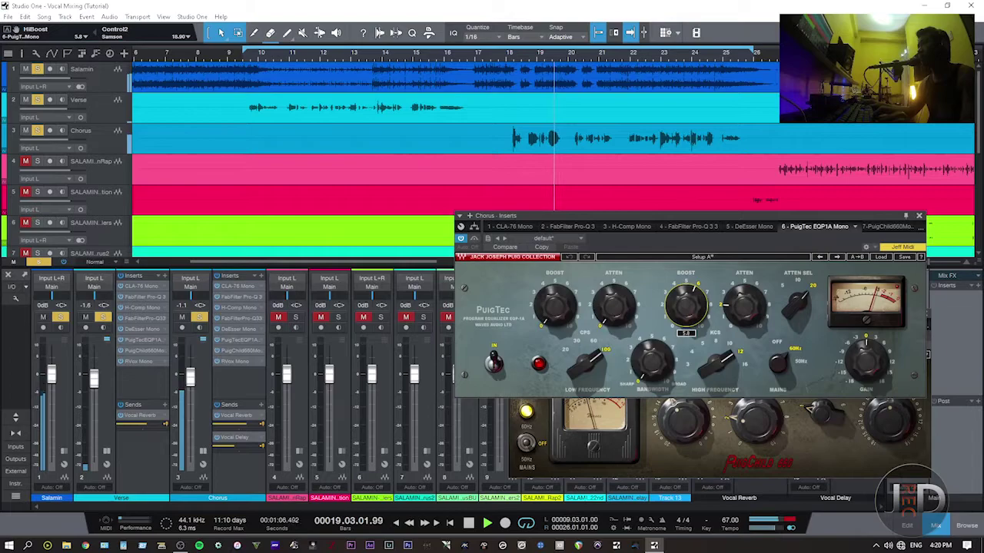
click(246, 353)
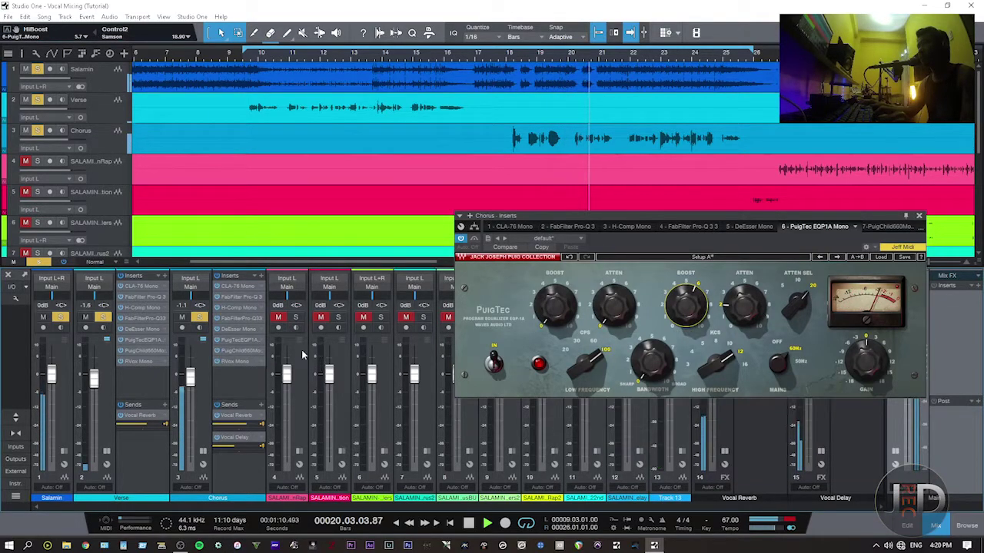
- Adjust the Chorus track's PuigChild 660 threshold to 2.0, close its insert windows and stop playback
click(240, 351)
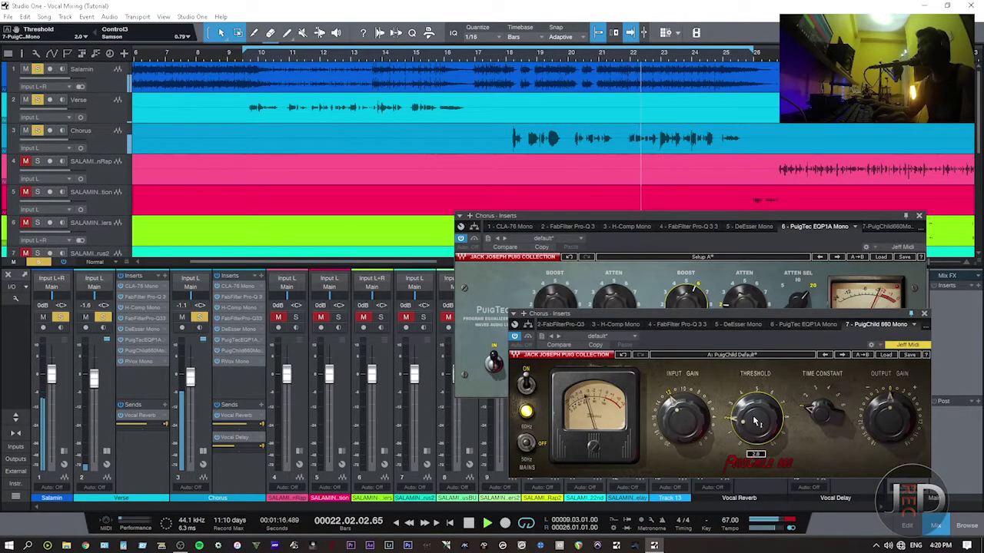
click(924, 314)
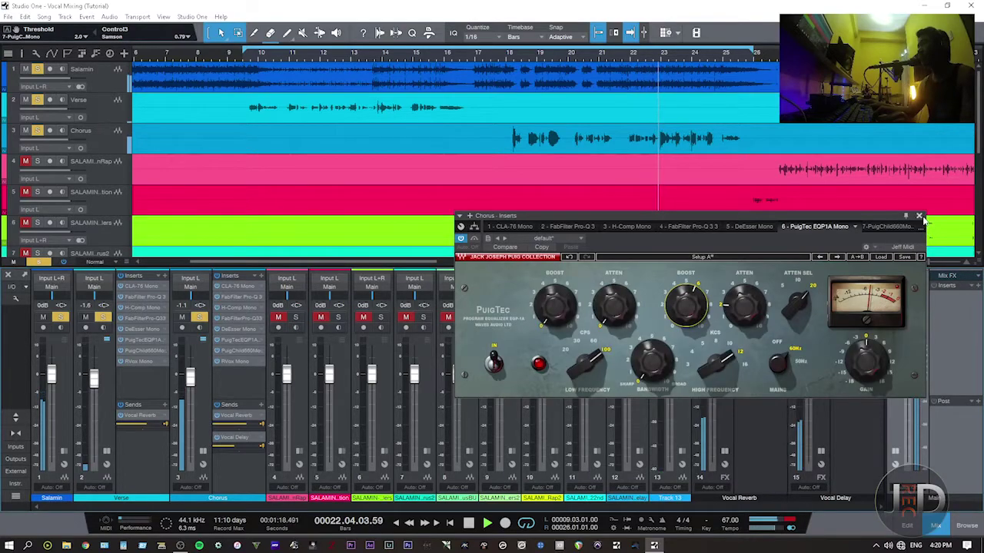
click(919, 216)
key(space)
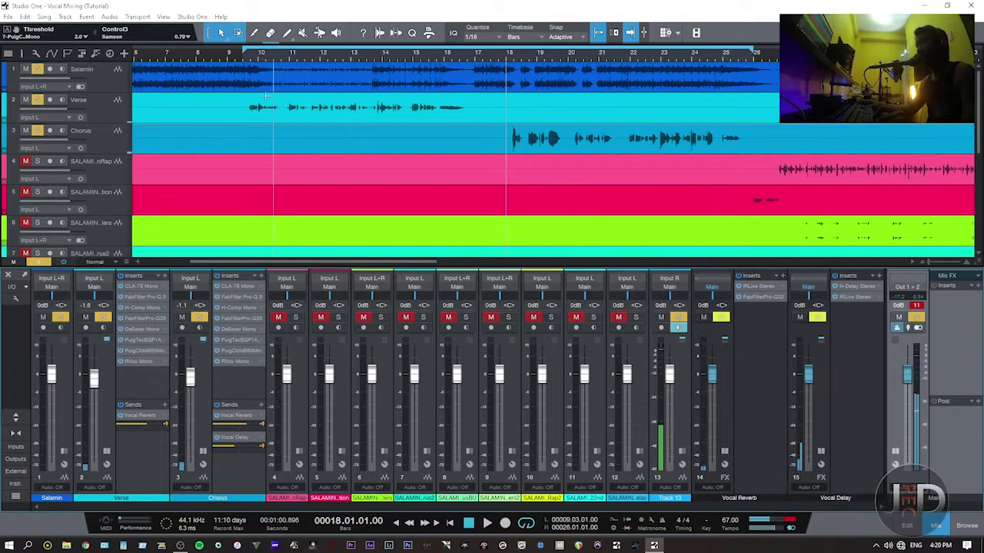
- Reset the Main output's clip indicator and insert the TR5 One mastering processor on the Main output
click(916, 306)
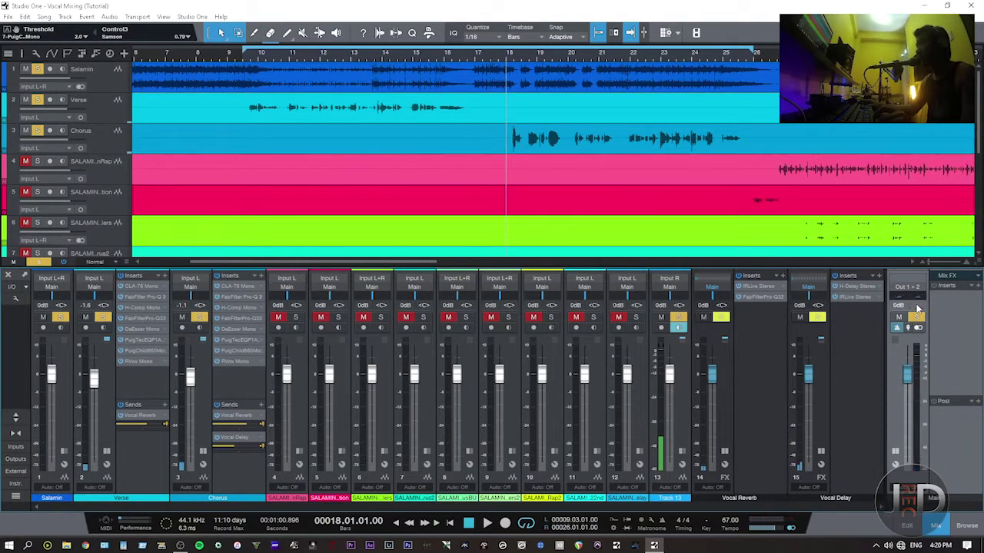
click(978, 286)
click(910, 311)
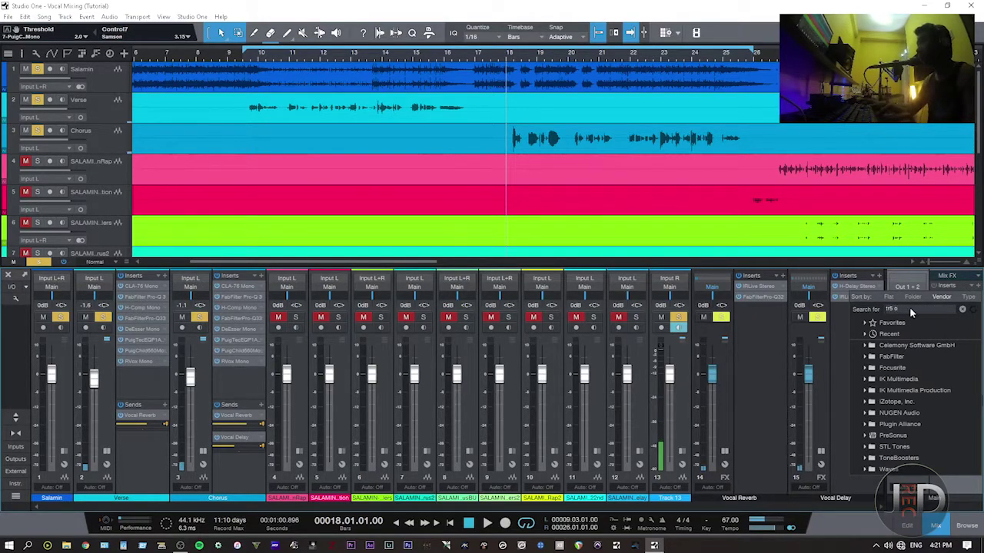
double_click(872, 348)
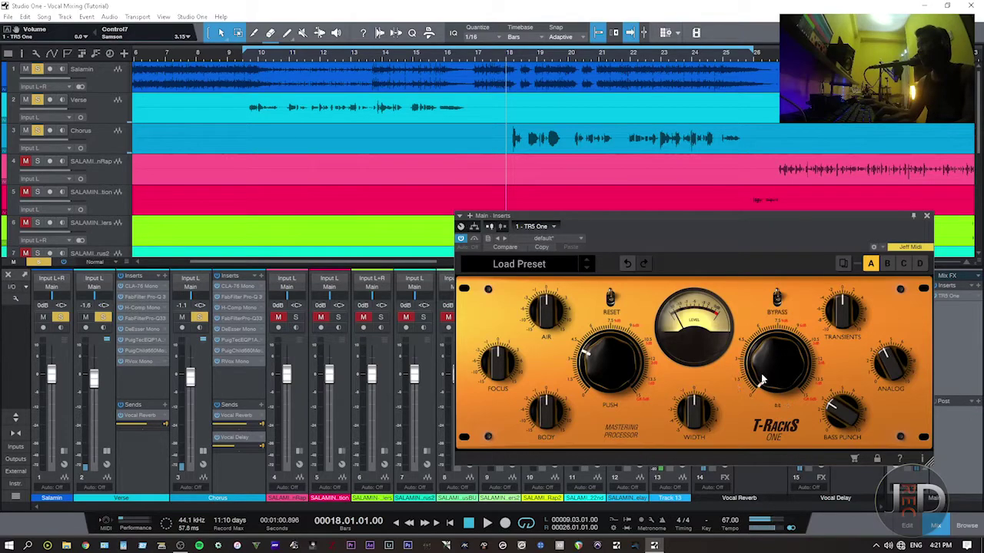
drag(705, 216, 526, 159)
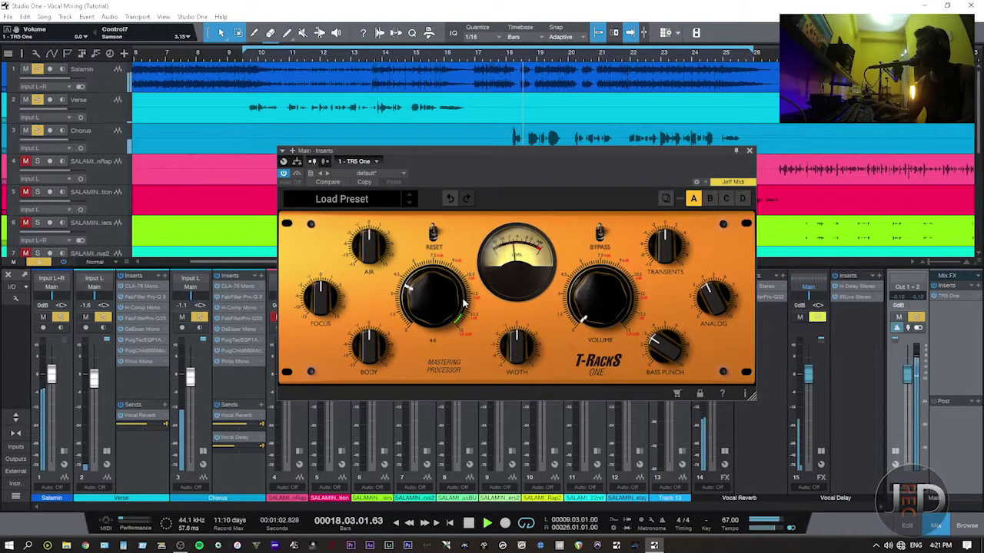
- Set T-RackS One's Air to 1.0, Focus to 0.9, Body to 0.7 and Transients to 1.3, and raise Width slightly
scroll(367, 260, up, 2)
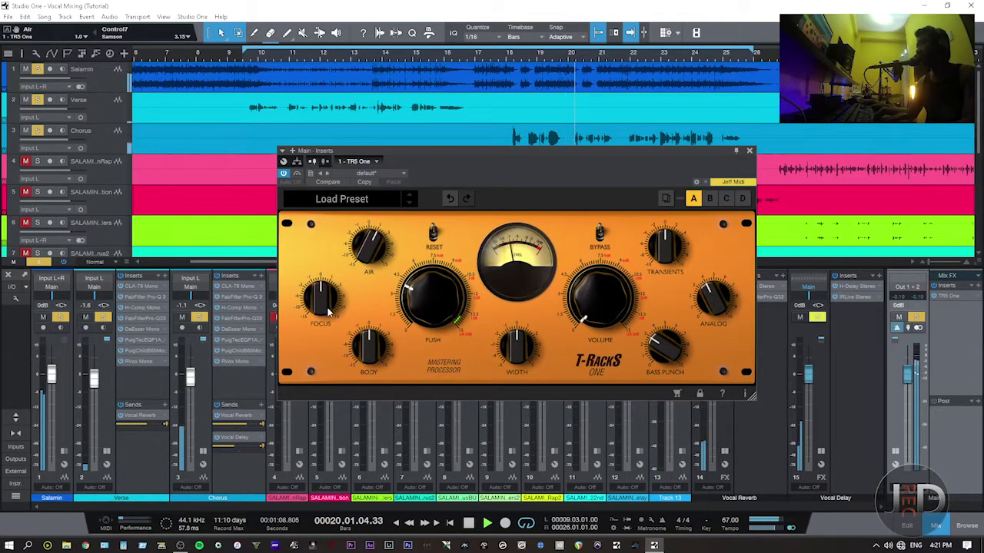
drag(332, 313, 319, 300)
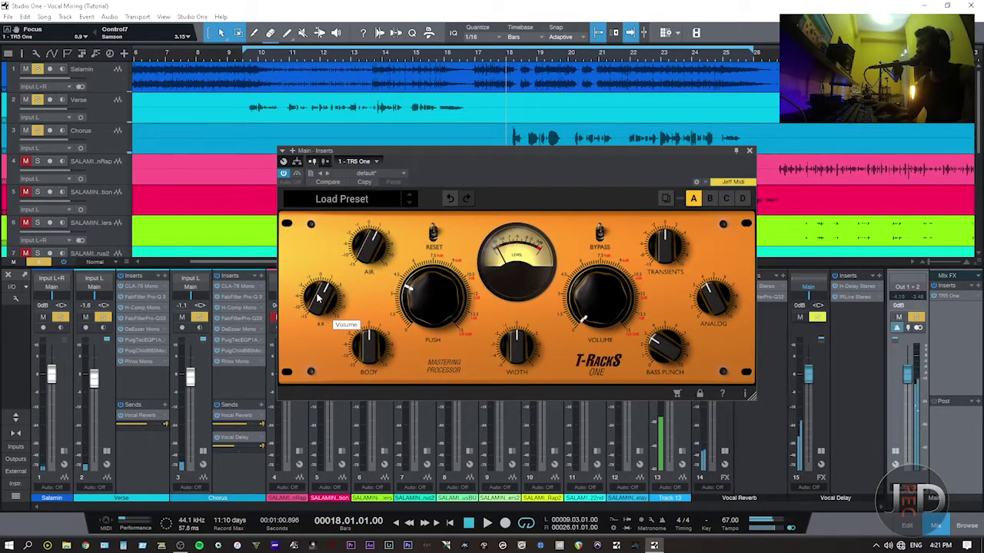
drag(518, 353, 512, 346)
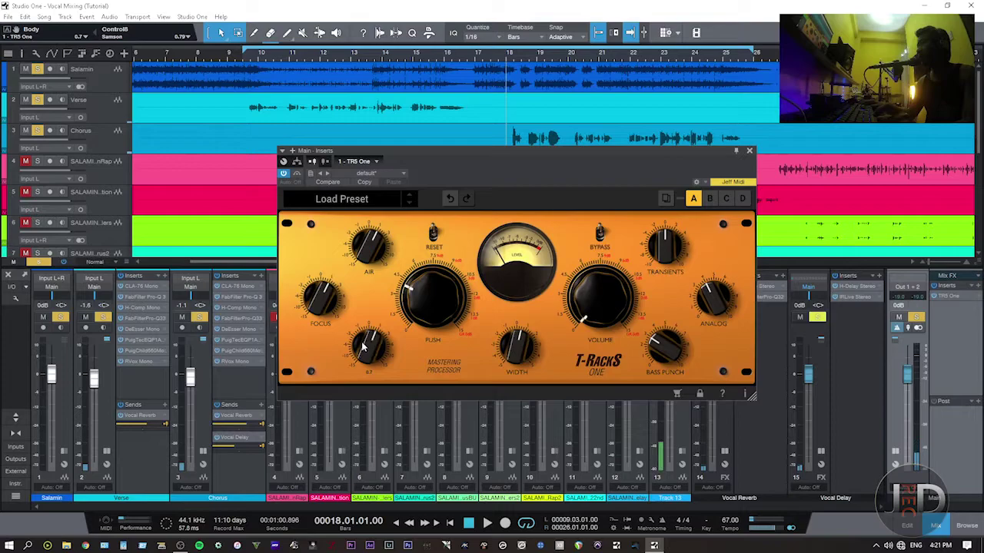
drag(668, 256, 668, 248)
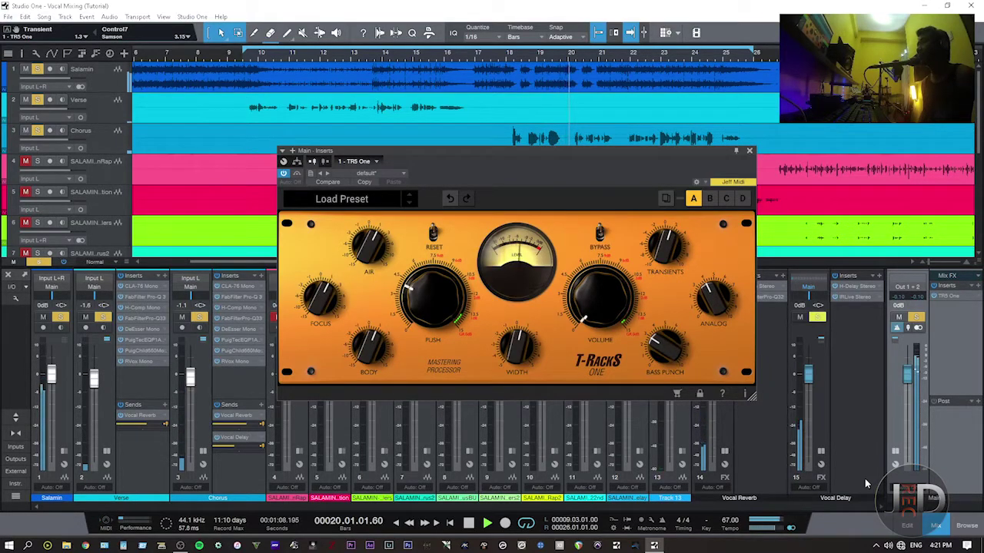
- Play the mix from the start of the verse through the chorus, comparing it with T-RackS One active and bypassed
key(space)
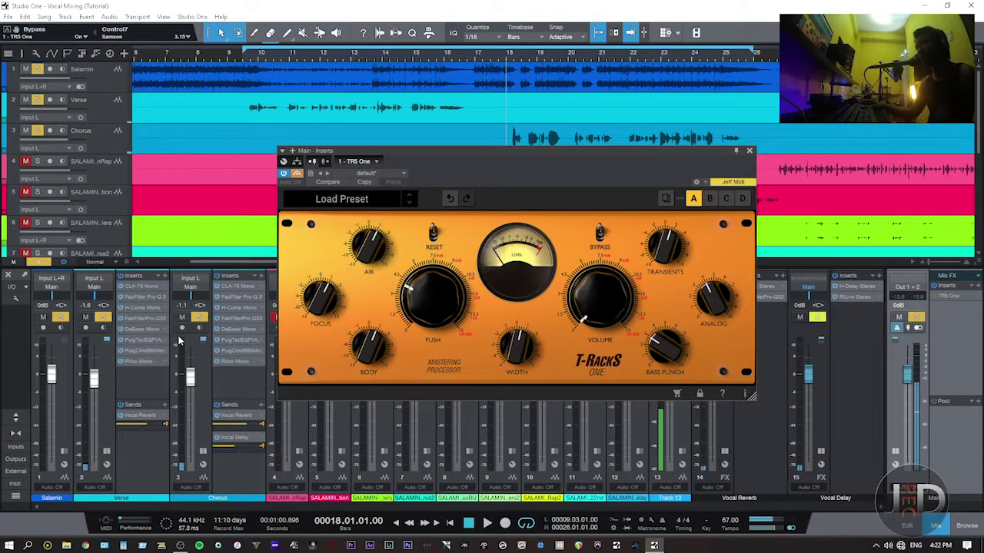
drag(461, 151, 575, 197)
click(242, 64)
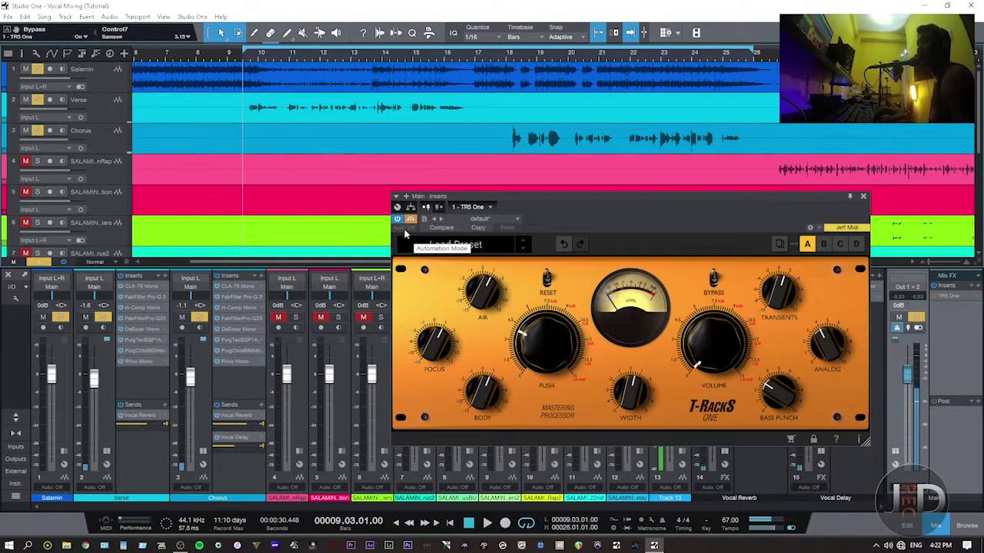
key(space)
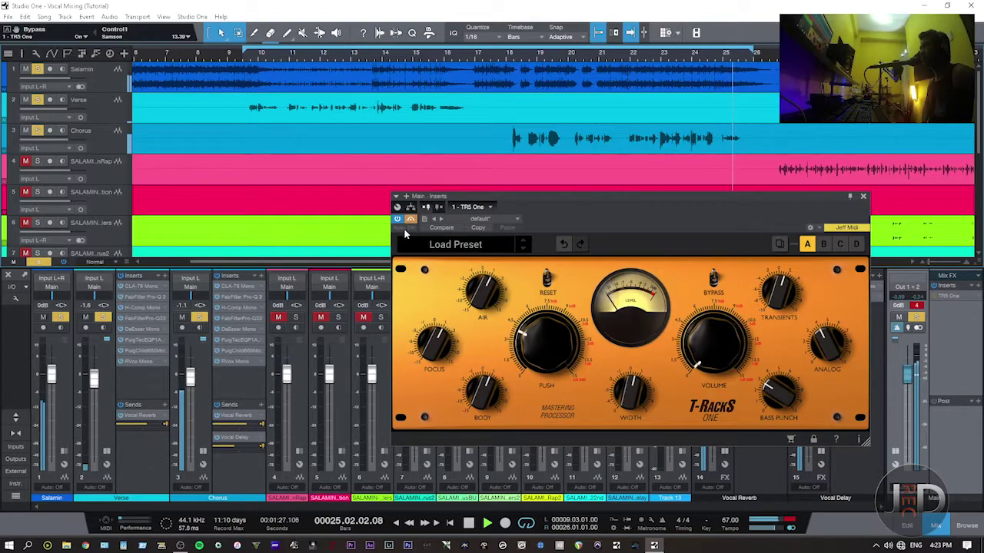
key(space)
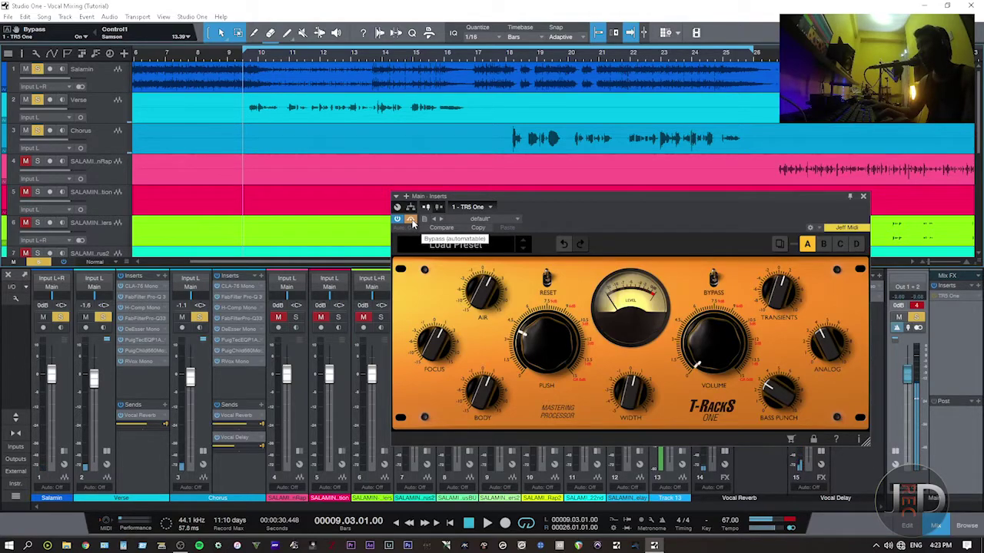
- Open the UMC Audio Control Panel from the system tray and set the ASIO buffer size to 256 samples
click(876, 546)
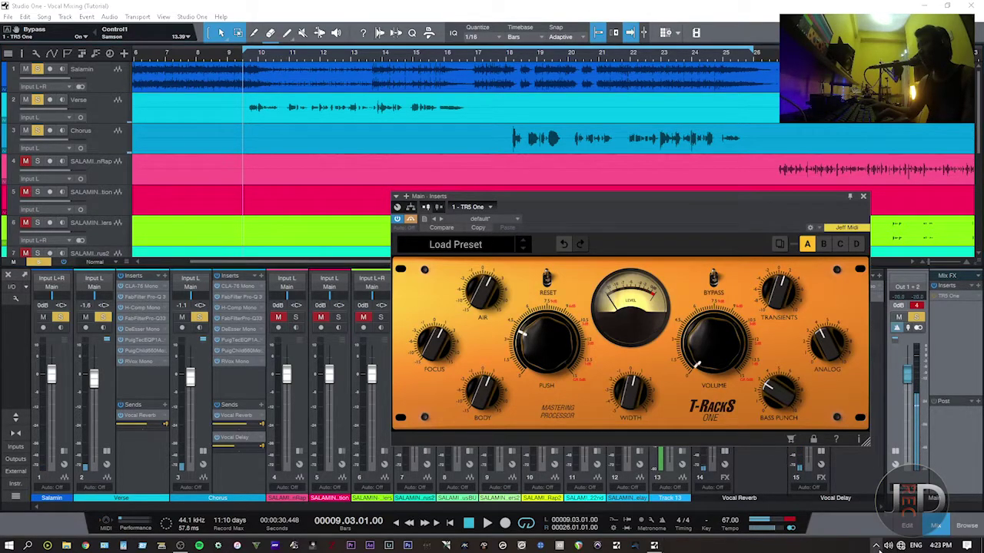
click(855, 507)
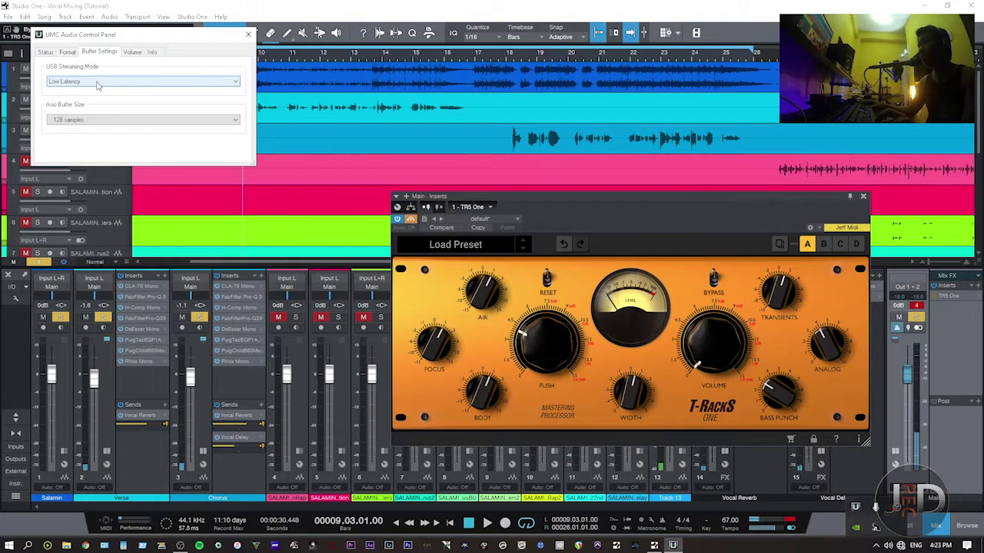
click(76, 121)
click(77, 142)
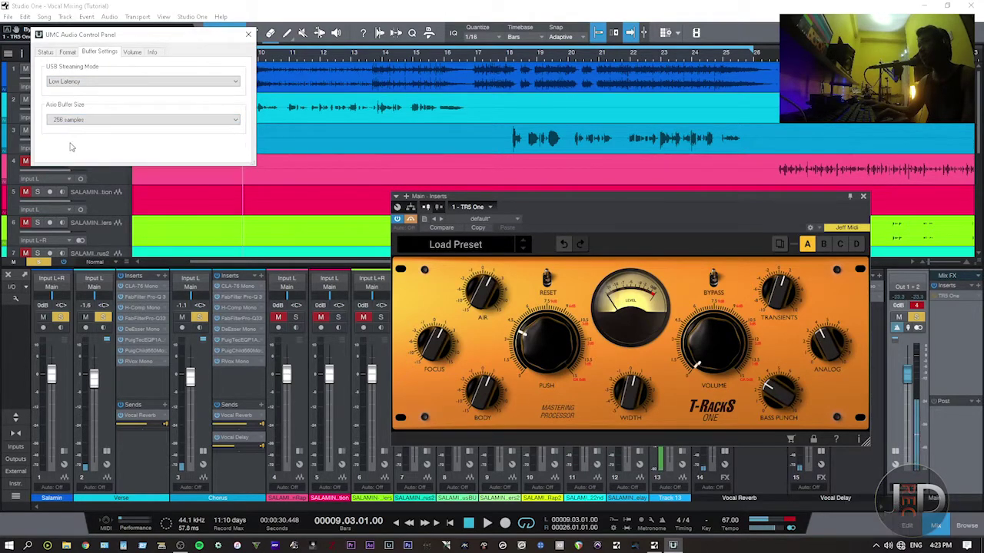
- Close the UMC Audio Control Panel and take T-RackS One on the Main output out of bypass
click(249, 35)
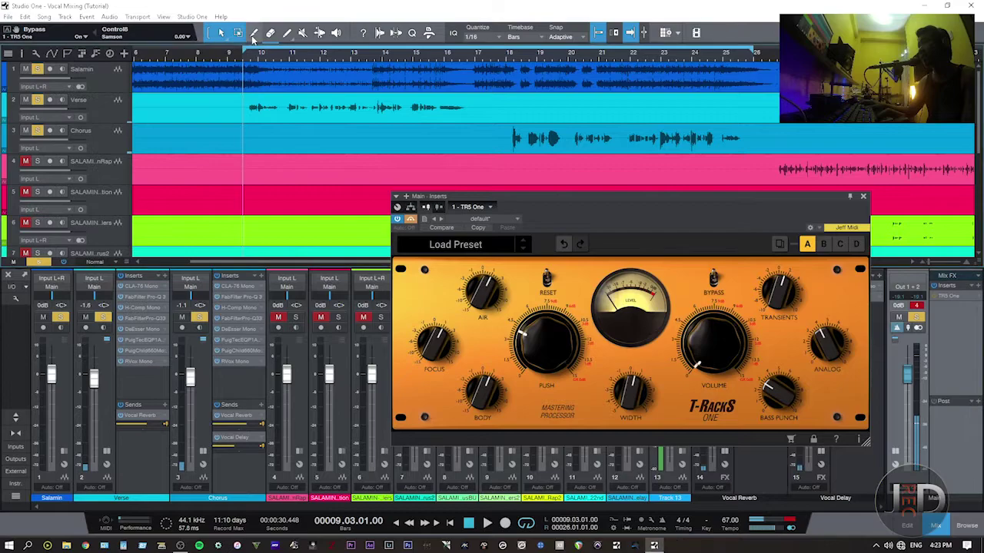
click(411, 220)
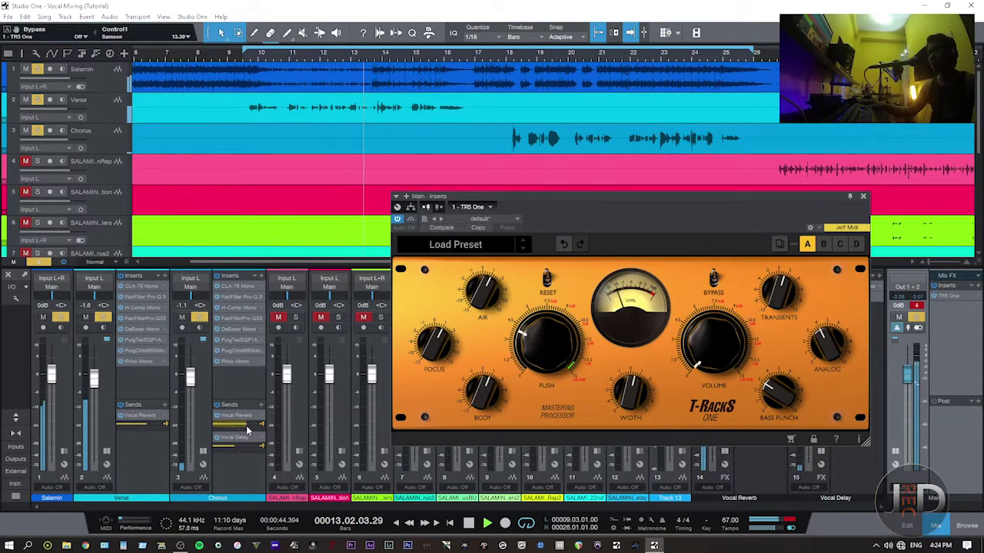
- Fine-tune the Chorus channel's Vocal Delay send and set the Chorus fader to -1.4 dB during playback
drag(244, 444, 235, 451)
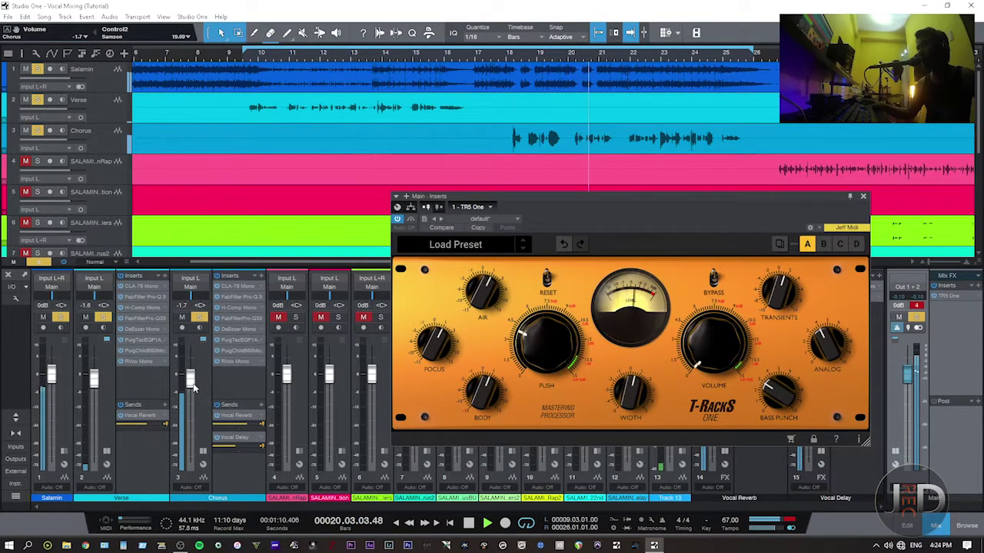
scroll(193, 388, down, 2)
scroll(194, 388, down, 2)
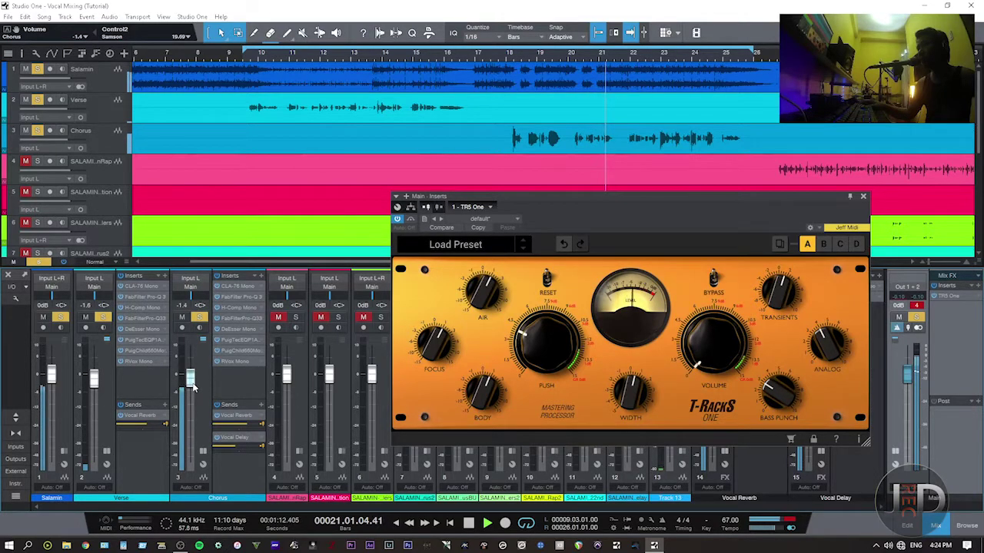
scroll(193, 388, up, 2)
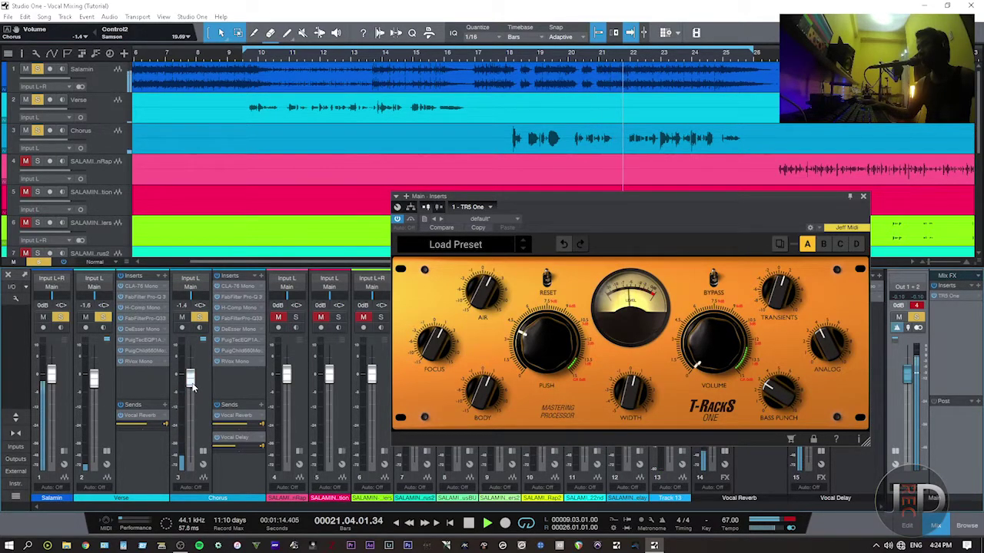
- Set the Threshold of the Chorus channel's PuigChild 660 to 2.1 and close the compressor's window
click(234, 352)
mouse_move(755, 417)
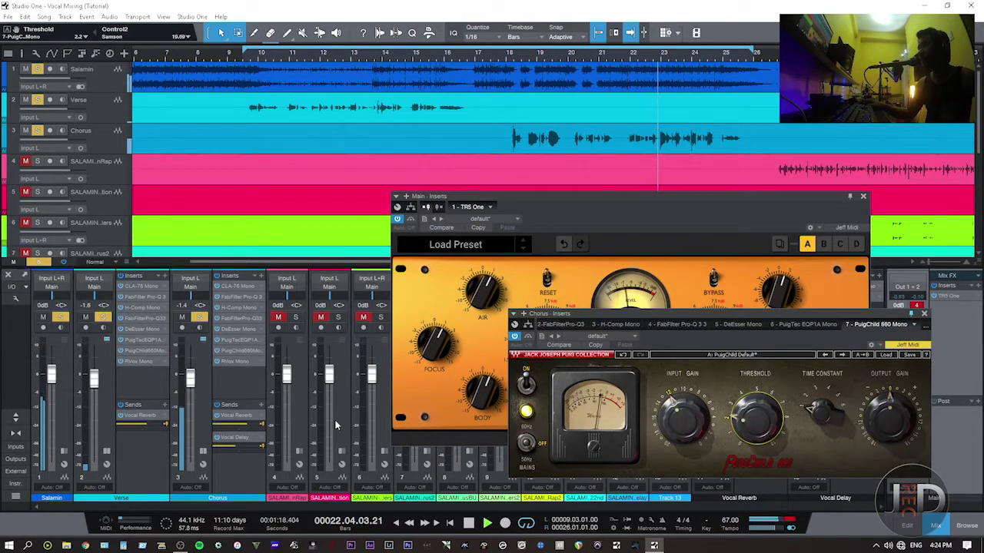
mouse_move(247, 429)
scroll(248, 429, down, 5)
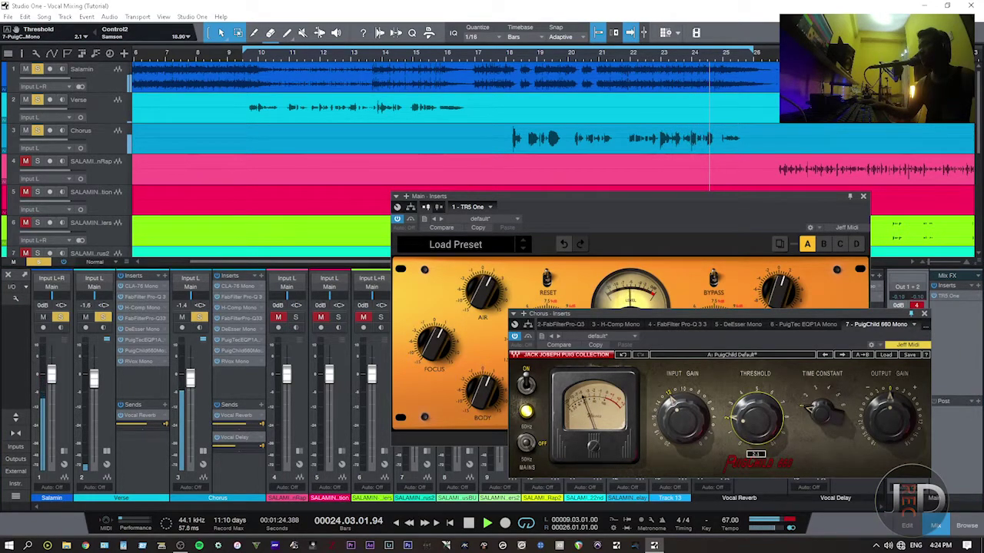
click(923, 314)
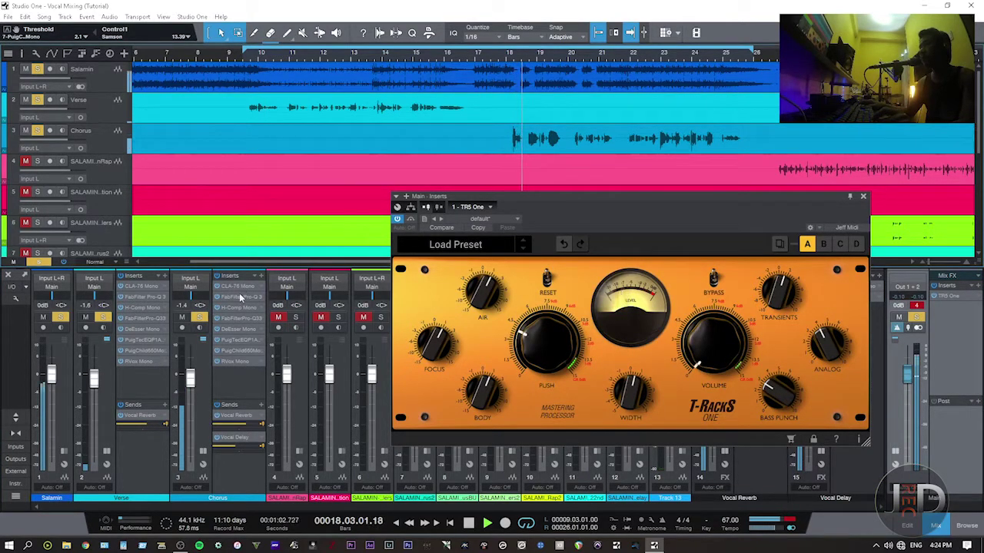
- Fine-tune the CLA-76 input on the Chorus channel, set its H-Comp threshold to -22.6 dB, and close both compressors
click(239, 286)
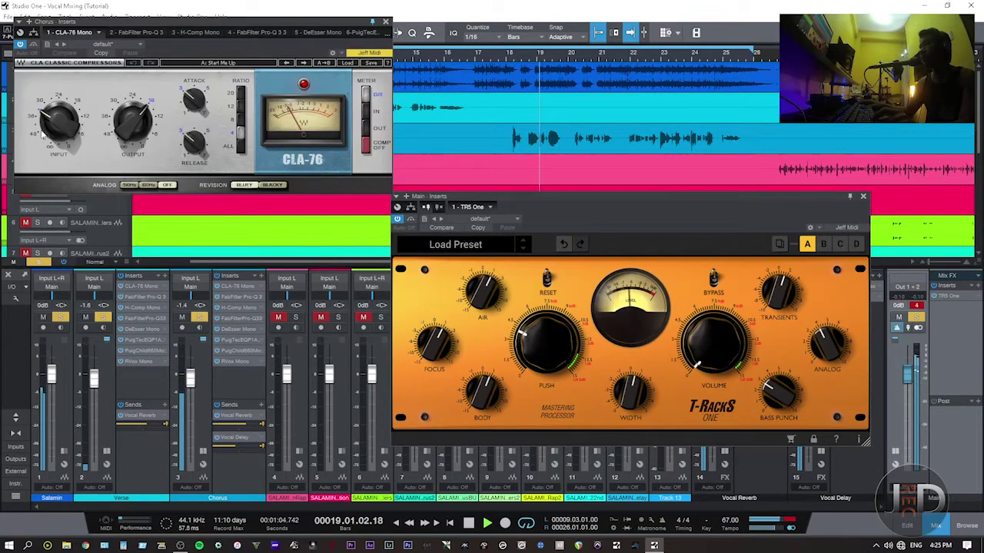
drag(60, 120, 59, 117)
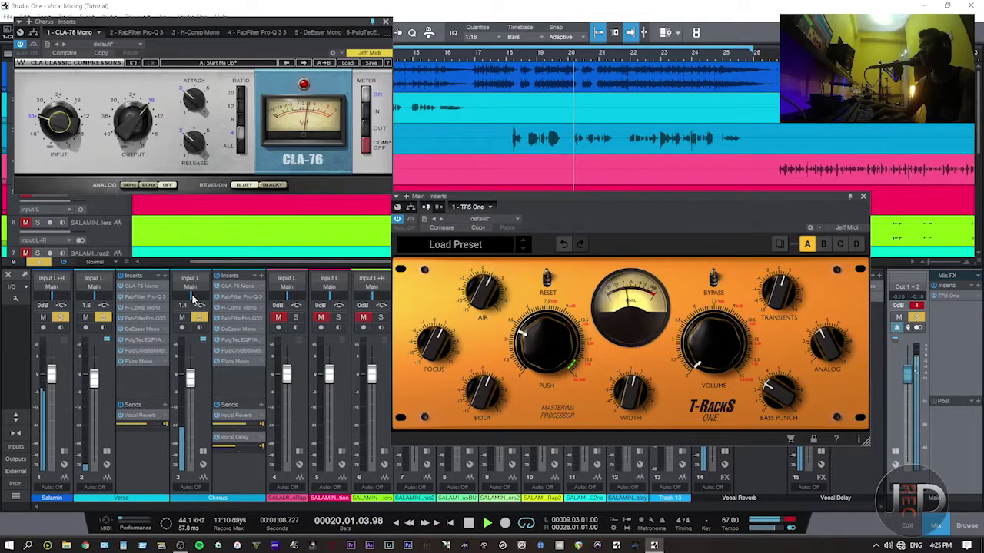
click(239, 309)
drag(695, 220, 695, 222)
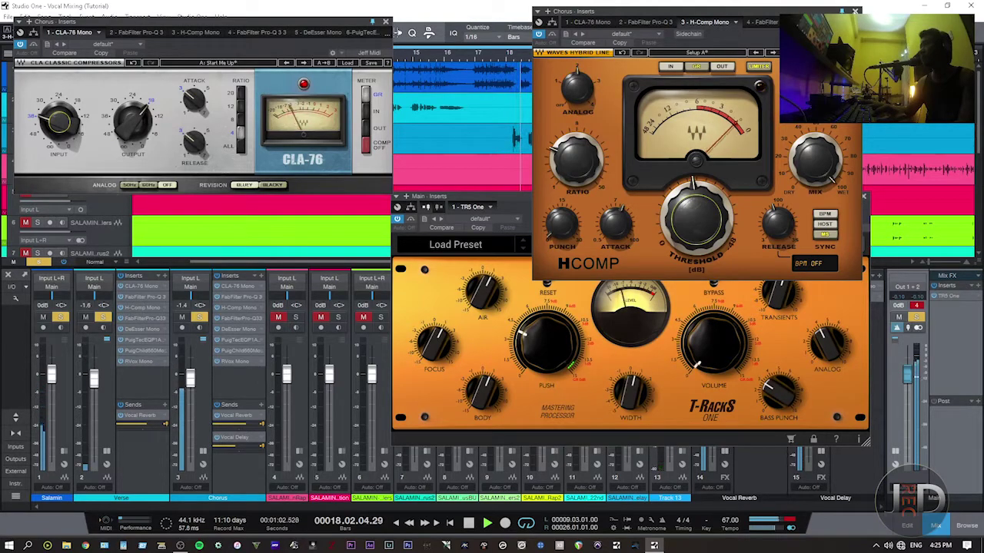
click(855, 11)
click(385, 21)
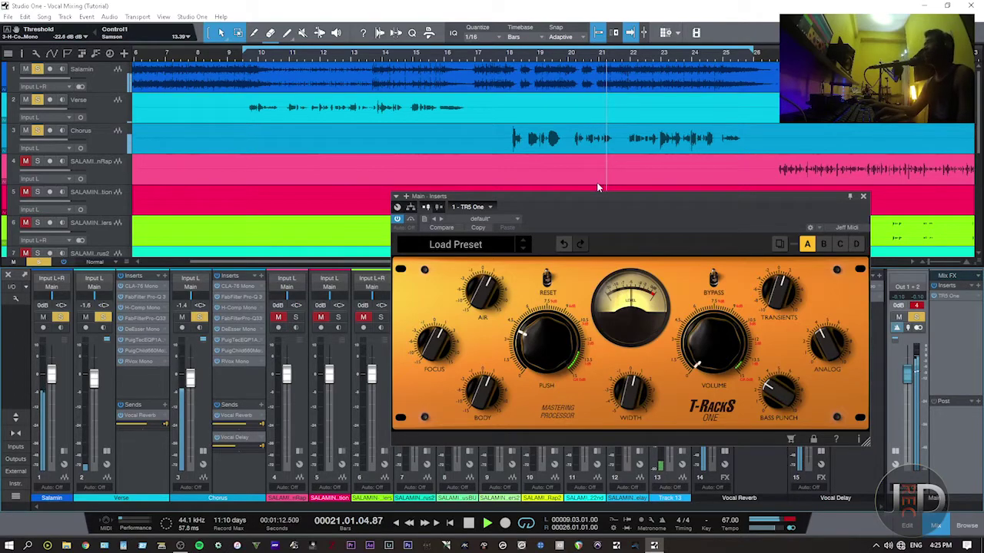
- Play the mix from the start of the verse into the chorus and set T-RackS One's Body to 0.5
key(space)
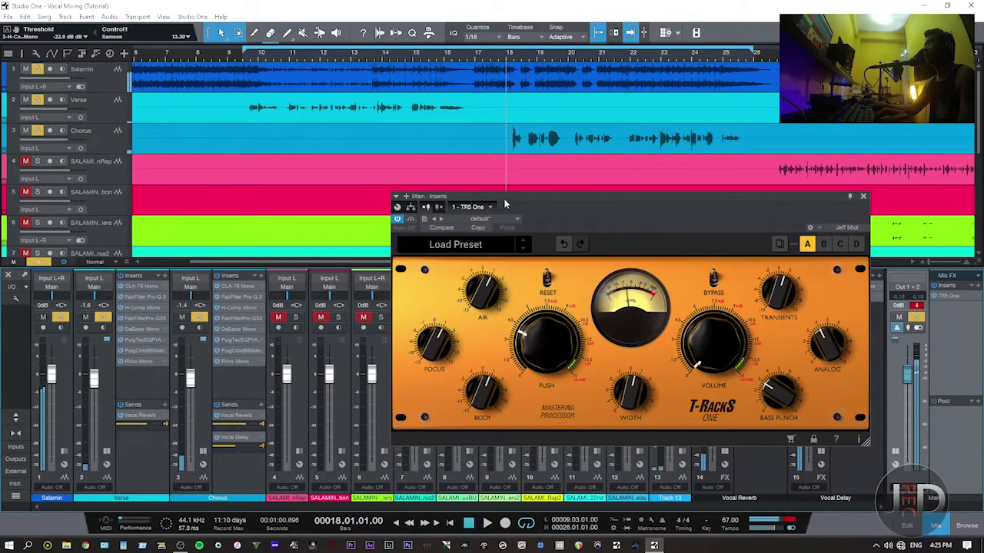
click(411, 219)
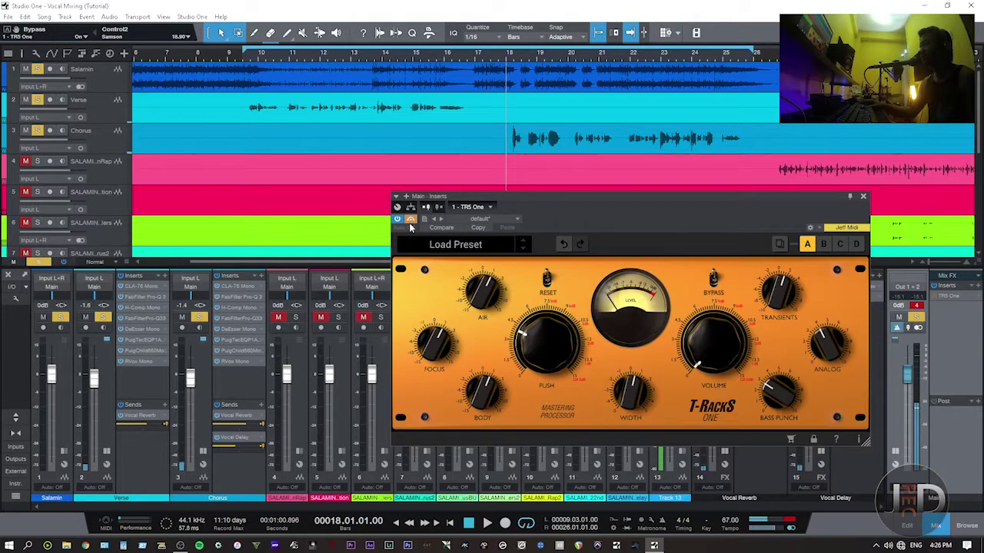
click(243, 62)
key(space)
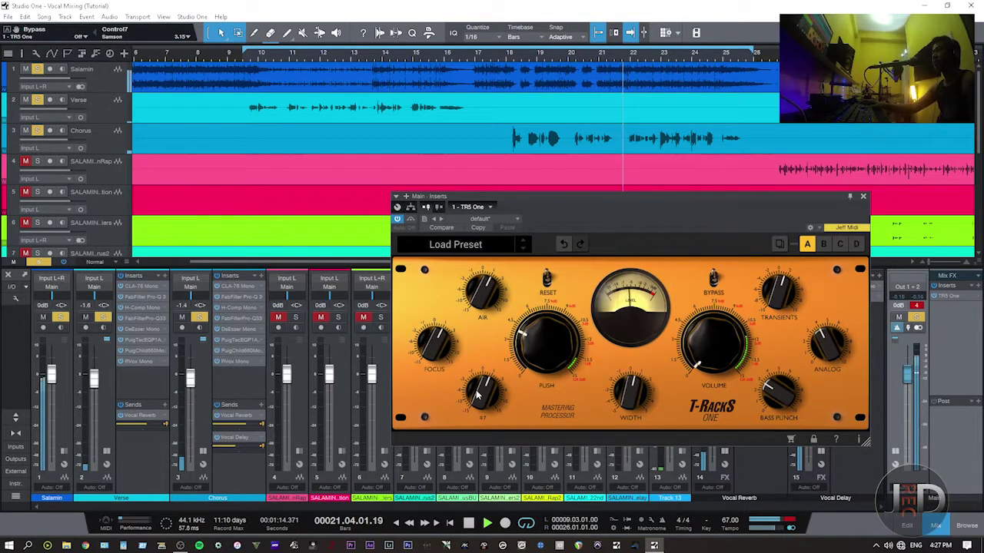
scroll(476, 392, down, 1)
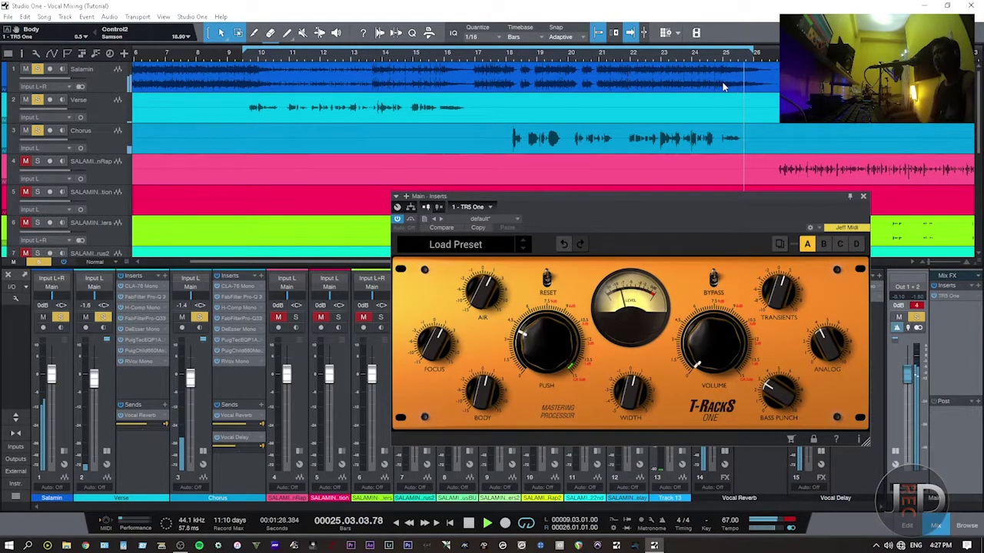
- Stop playback, bypass T-RackS One on the Main output, and close its window
key(space)
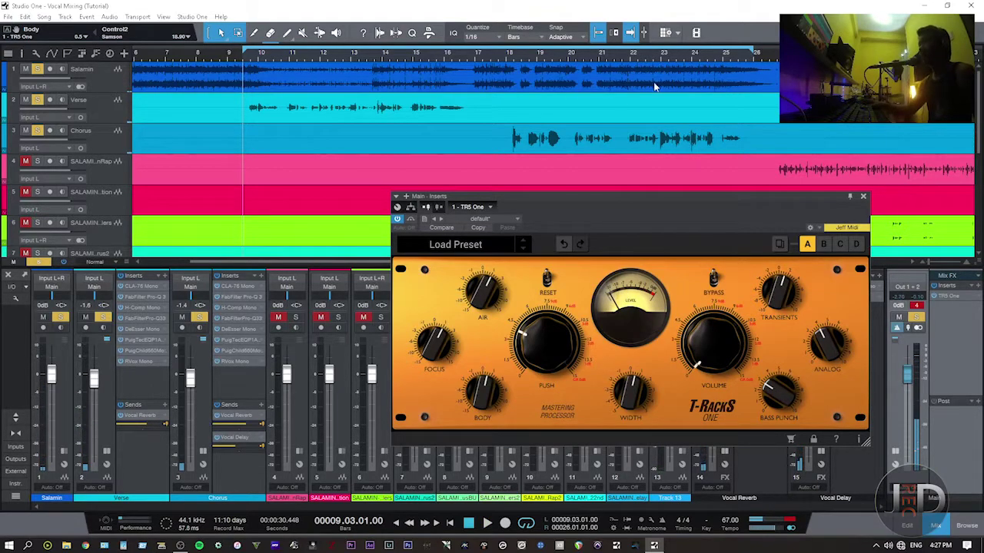
click(410, 218)
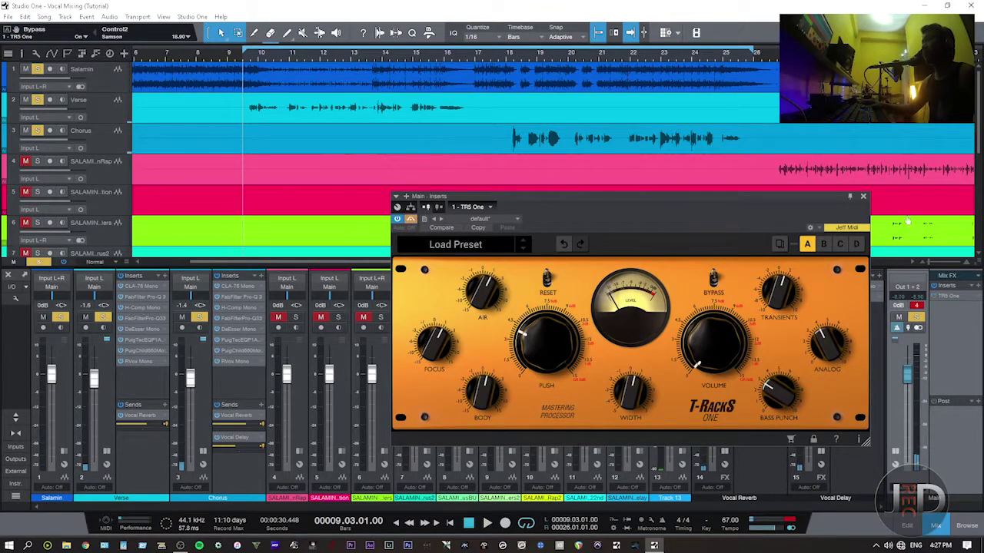
click(863, 197)
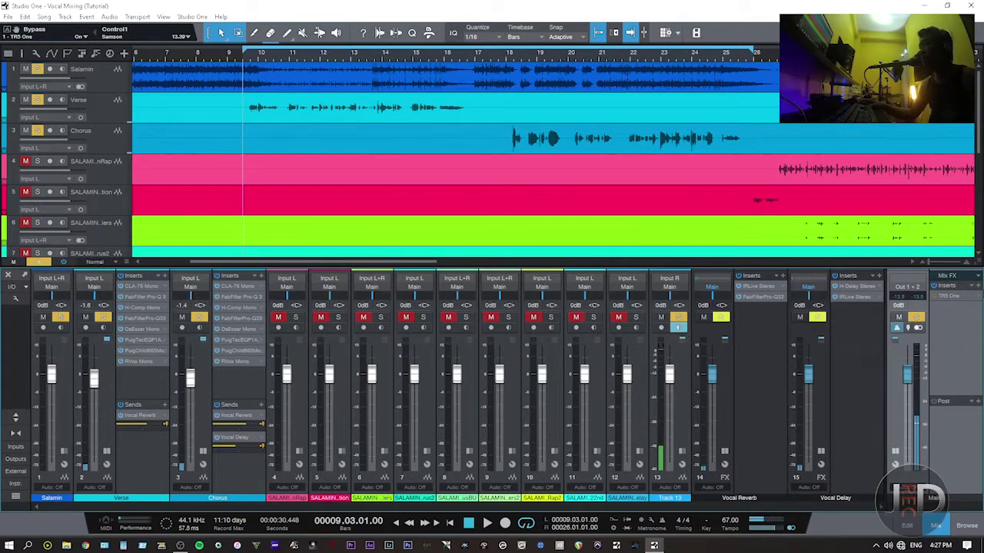
- Collapse the inserts and sends sections of the Chorus, Verse, Vocal Delay and Vocal Reverb channels in the mixer
click(207, 357)
click(208, 356)
click(109, 362)
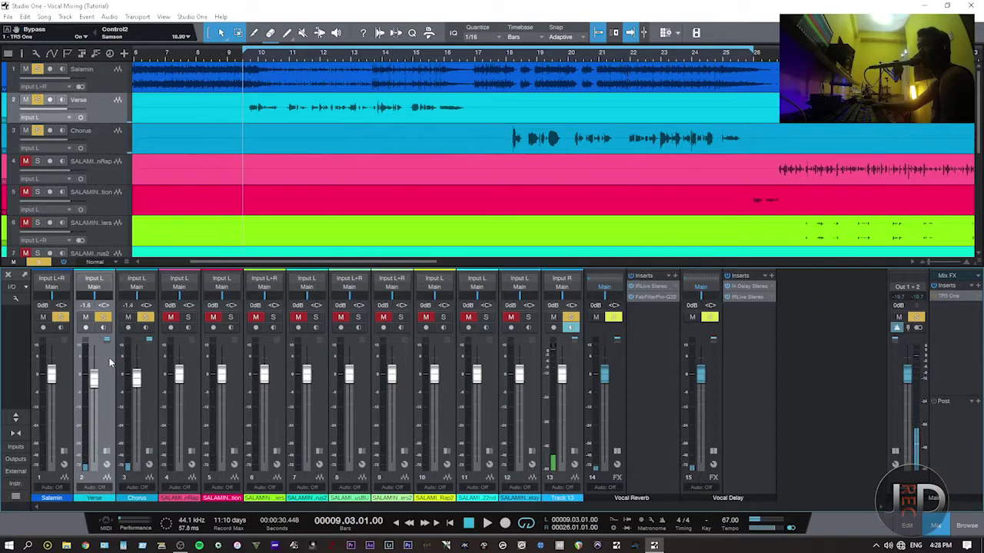
click(716, 375)
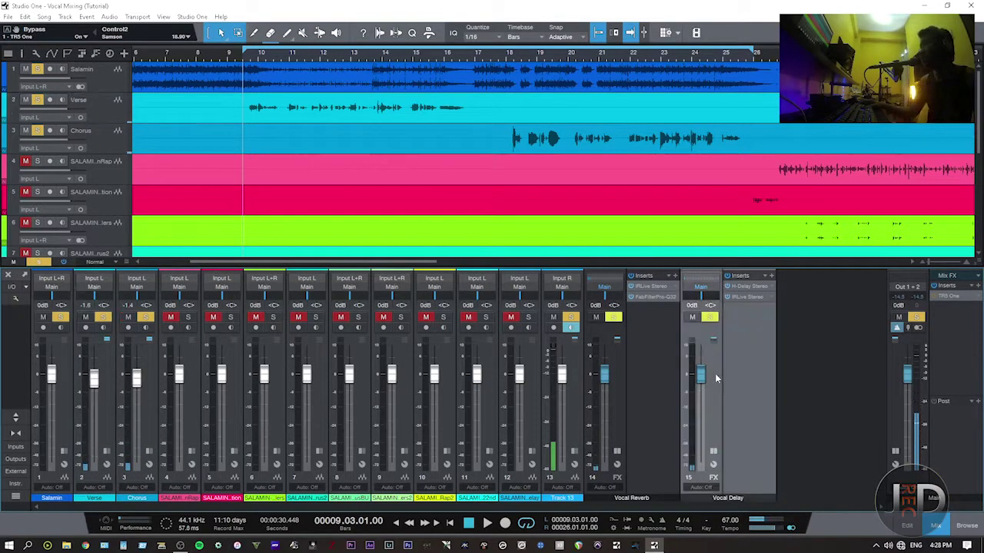
click(616, 380)
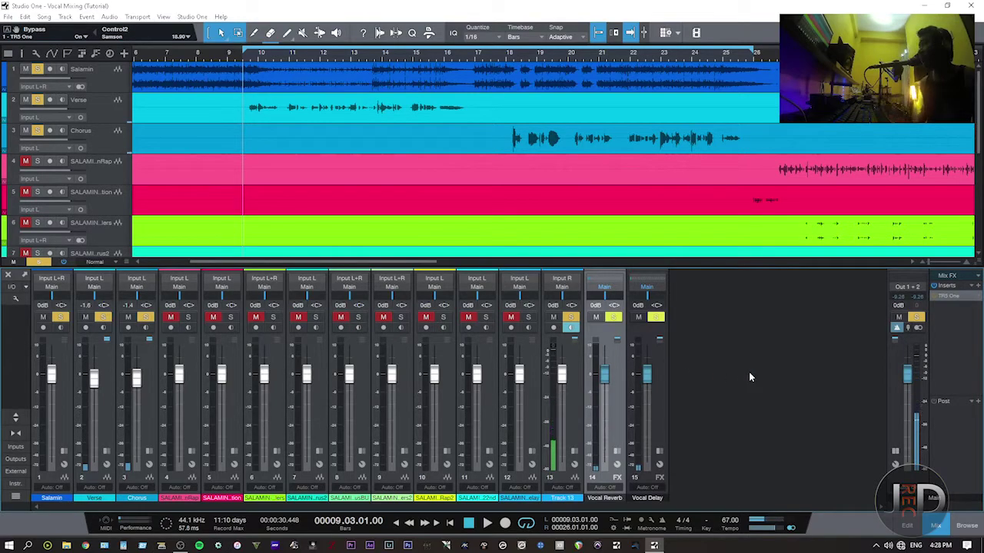